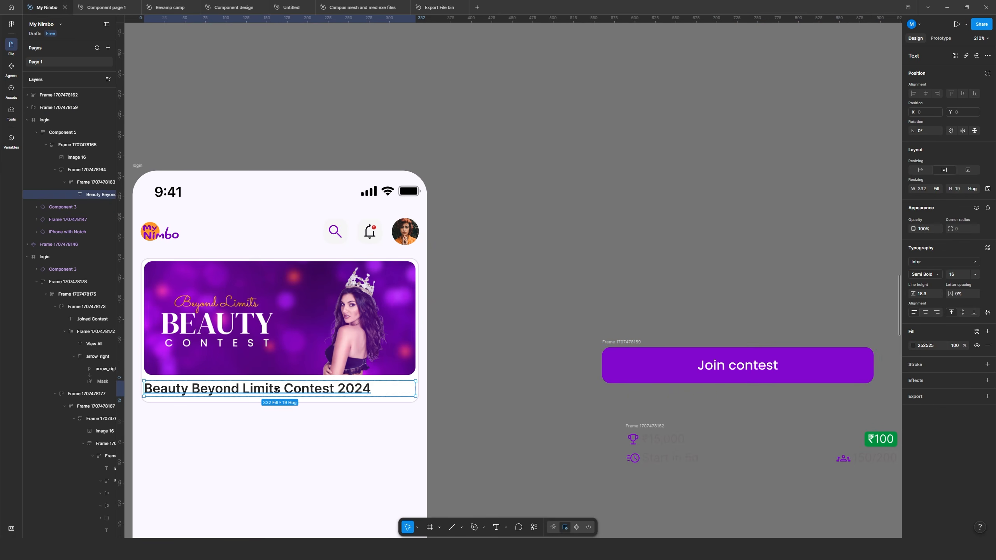
# - Duplicate the contest title and change the copy to "Show off your beauty and charm in this exciting photo contest. Gather the most likes to win big!"
pyautogui.hotkey('ctrl', 'd')
pyautogui.doubleClick(256, 409)
pyautogui.write('Show off your beauty and charm in this exciting photo contest. Gather the most likes to win big!')
pyautogui.click(232, 485)
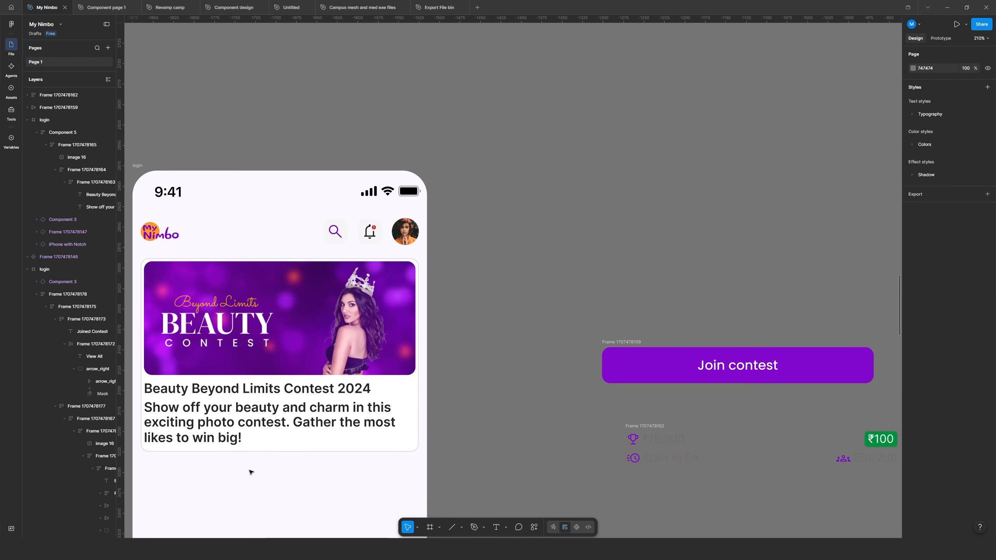
# - Set the font size of the description text below the contest title to 12
pyautogui.keyDown('ctrl'); pyautogui.click(254, 430); pyautogui.keyUp('ctrl')
pyautogui.write('12')
pyautogui.press('Return')
pyautogui.click(511, 302)
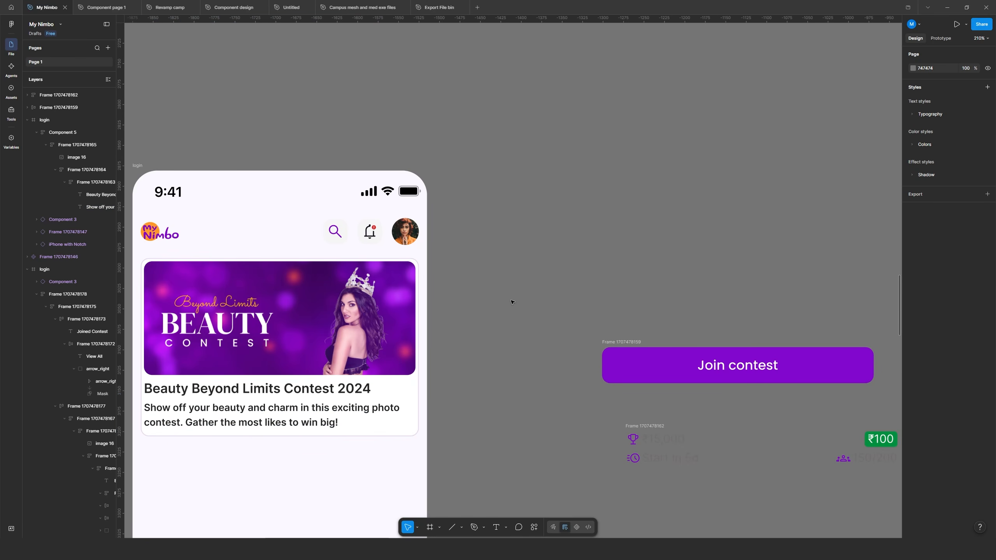
# - Recolour the contest description to light grey C2C2C2 and set its font weight to Regular
pyautogui.scroll(-1, 549, 277)
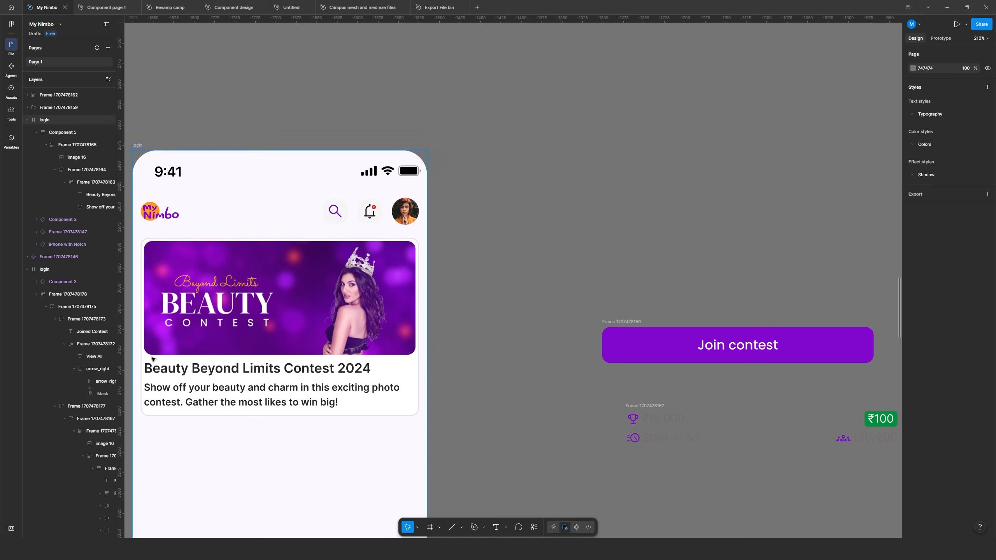
pyautogui.keyDown('ctrl'); pyautogui.click(169, 389); pyautogui.keyUp('ctrl')
pyautogui.click(913, 345)
pyautogui.moveTo(828, 397)
pyautogui.mouseDown()
pyautogui.moveTo(804, 383)
pyautogui.moveTo(814, 383)
pyautogui.mouseUp()
pyautogui.click(794, 399)
pyautogui.keyDown('ctrl'); pyautogui.click(296, 400); pyautogui.keyUp('ctrl')
pyautogui.click(913, 345)
pyautogui.click(924, 277)
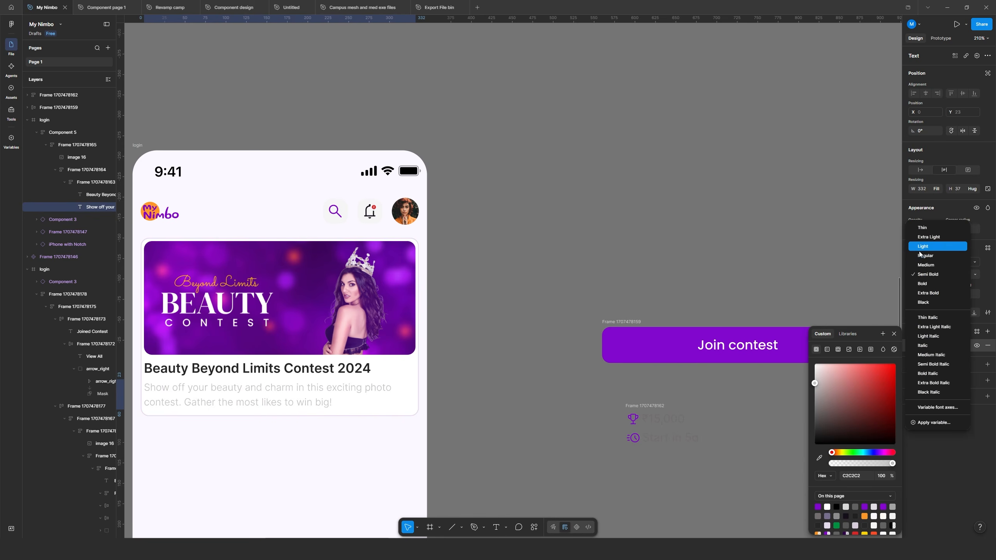
pyautogui.click(924, 255)
# - Ungroup the contest card so the banner image and the text block sit directly in the phone frame
pyautogui.scroll(2, 275, 404)
pyautogui.click(634, 347)
pyautogui.click(461, 270)
pyautogui.hotkey('ctrl', 'shift', 'g')
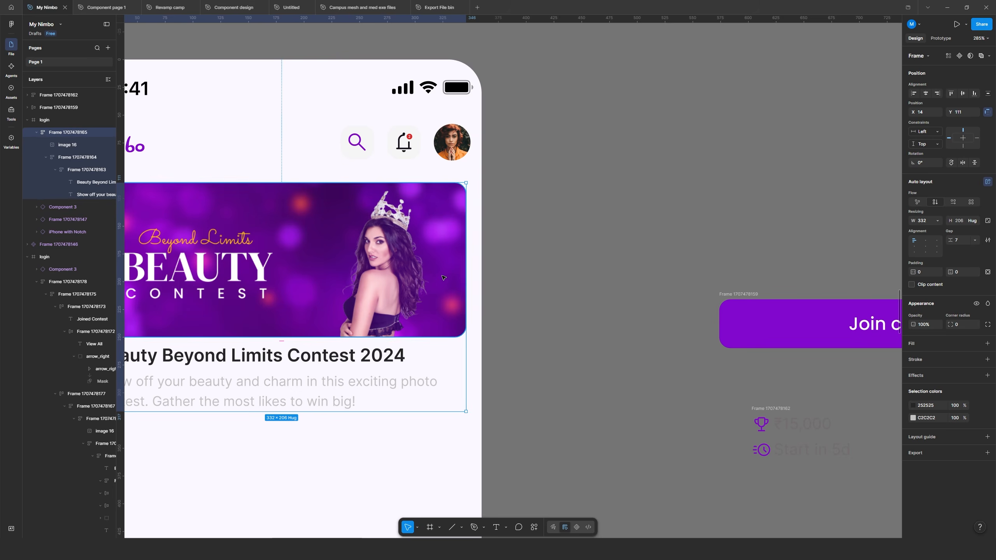
pyautogui.hotkey('ctrl', 'shift', 'g')
# - Resize the banner image to 340 × 142 at X 10 and move the title and description block down below it
pyautogui.click(444, 278)
pyautogui.scroll(-3, 404, 283)
pyautogui.scroll(3, 261, 229)
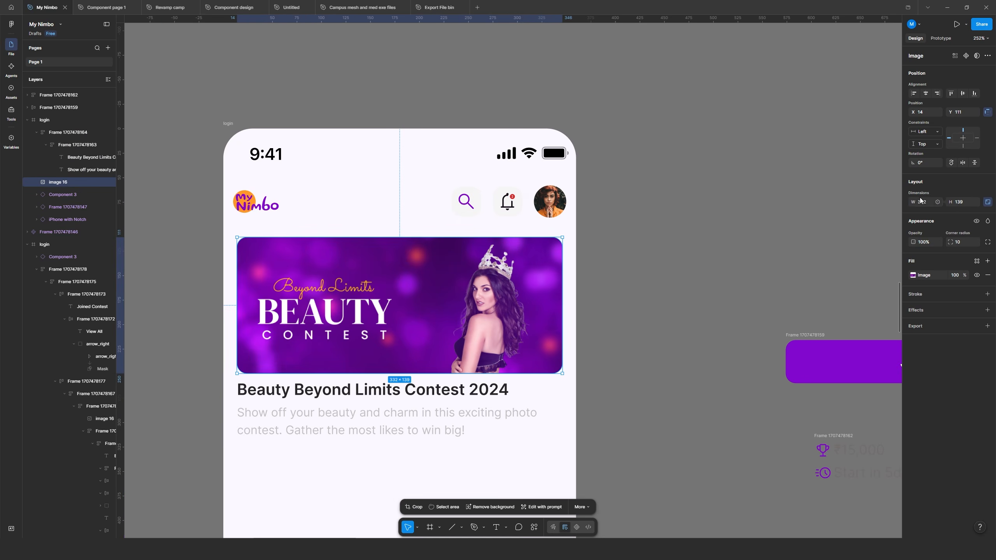
pyautogui.press('Return')
pyautogui.scroll(-3, 291, 291)
pyautogui.moveTo(291, 291); pyautogui.dragTo(305, 318)
pyautogui.keyDown('ctrl'); pyautogui.click(523, 314); pyautogui.keyUp('ctrl')
pyautogui.click(667, 314)
pyautogui.click(287, 242)
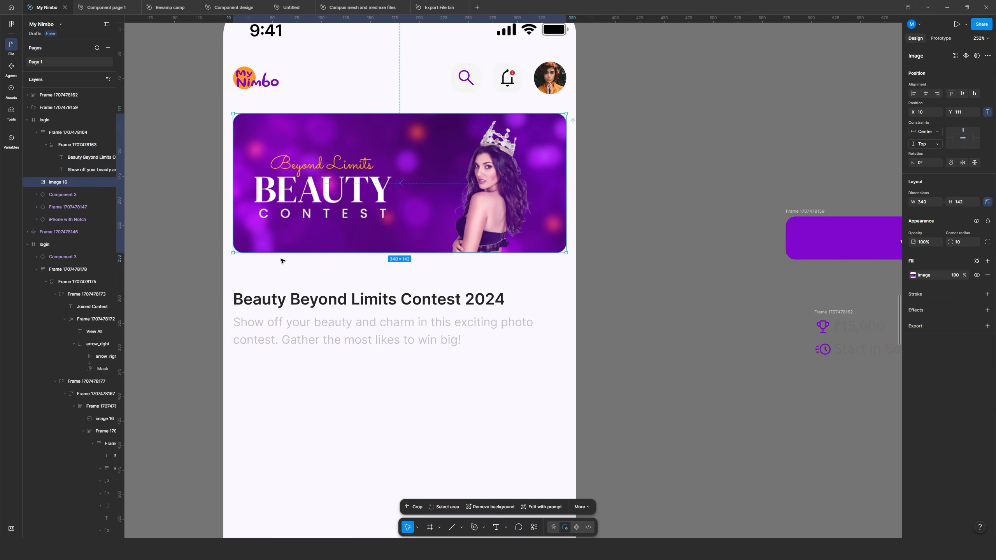
# - Position the title and description block closer beneath the banner at X 10, Y 265
pyautogui.click(250, 298)
pyautogui.scroll(-5, 703, 332)
pyautogui.scroll(-3, 673, 323)
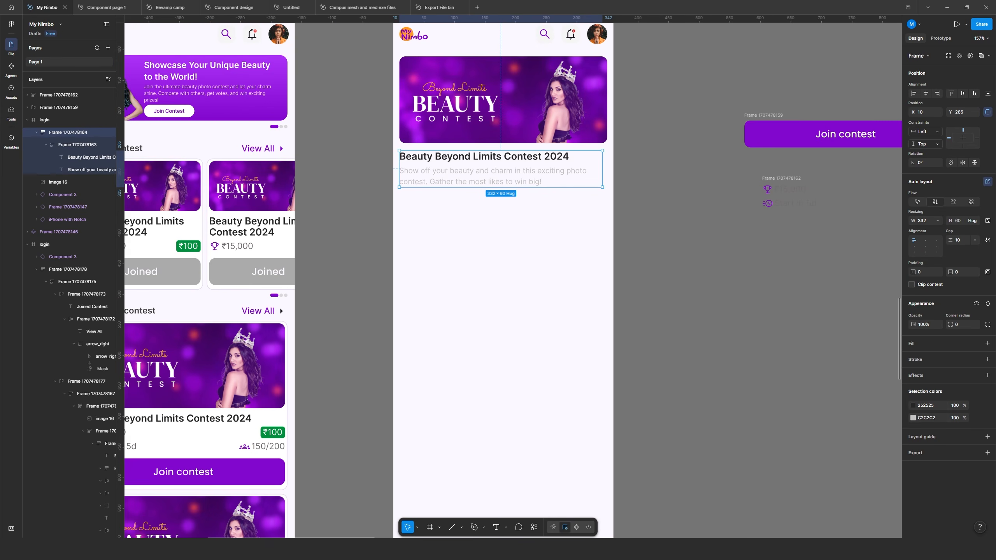
pyautogui.click(505, 264)
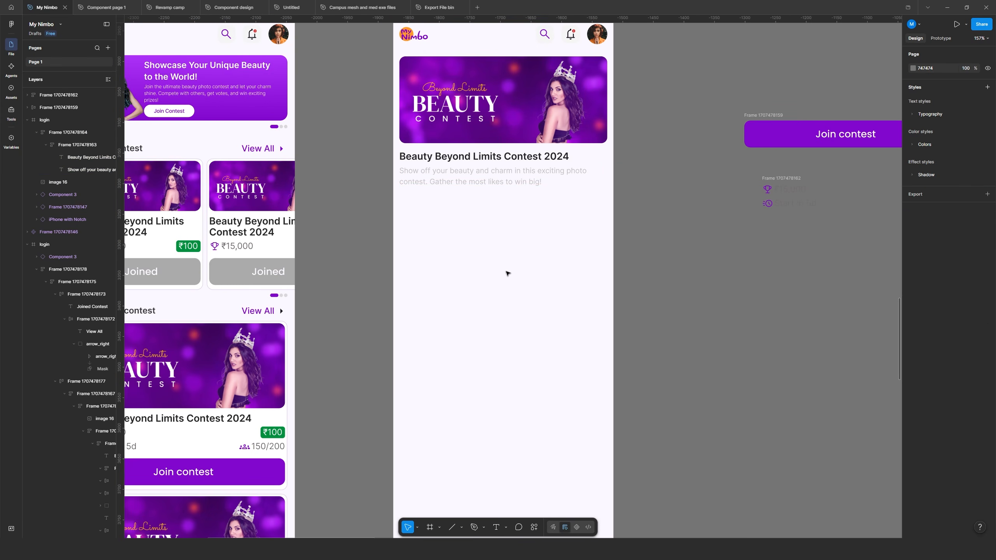
# - Add the labels "Submission Deadline" and "Event End date" at opposite ends below the description and align their tops
pyautogui.moveTo(439, 179); pyautogui.dragTo(560, 202)
pyautogui.doubleClick(434, 202)
pyautogui.write('Submission Deadline')
pyautogui.press('Escape')
pyautogui.click(922, 201)
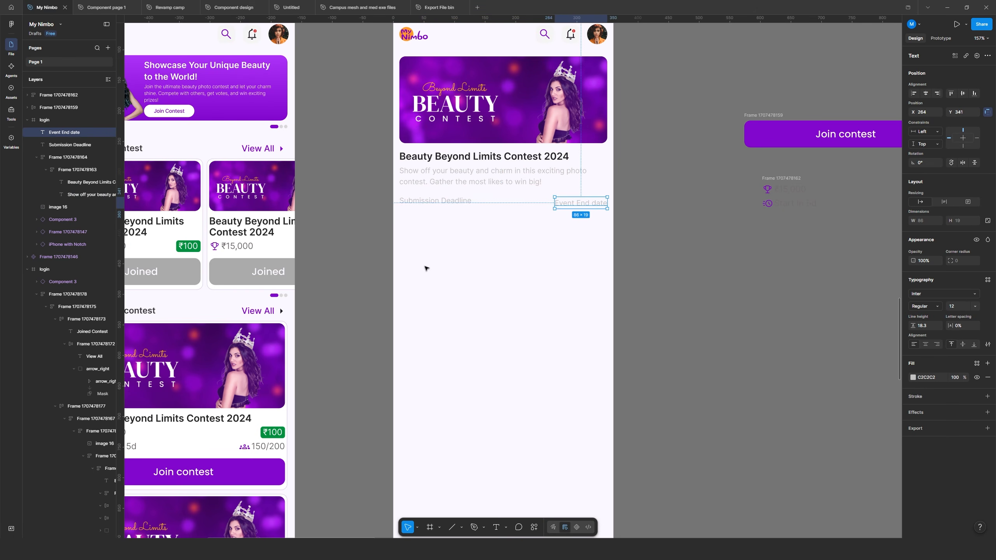
pyautogui.moveTo(426, 267); pyautogui.dragTo(584, 204)
pyautogui.click(952, 95)
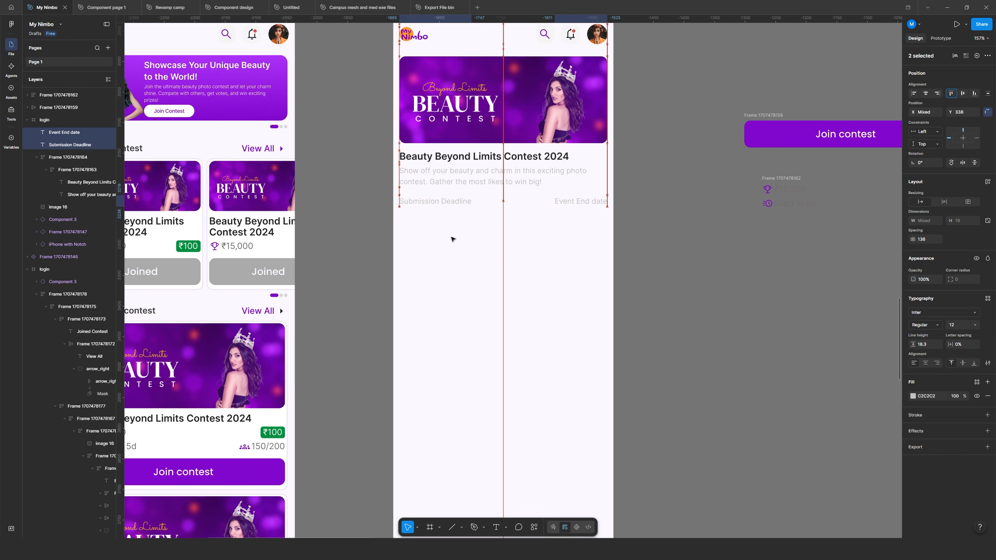
# - Duplicate the Submission Deadline label below itself, change it to "Jan 05 2025" and paste the dark Poppins Medium 12 styling onto it
pyautogui.click(429, 202)
pyautogui.moveTo(429, 201); pyautogui.dragTo(430, 213)
pyautogui.press('Return')
pyautogui.write('Jan 05 2025')
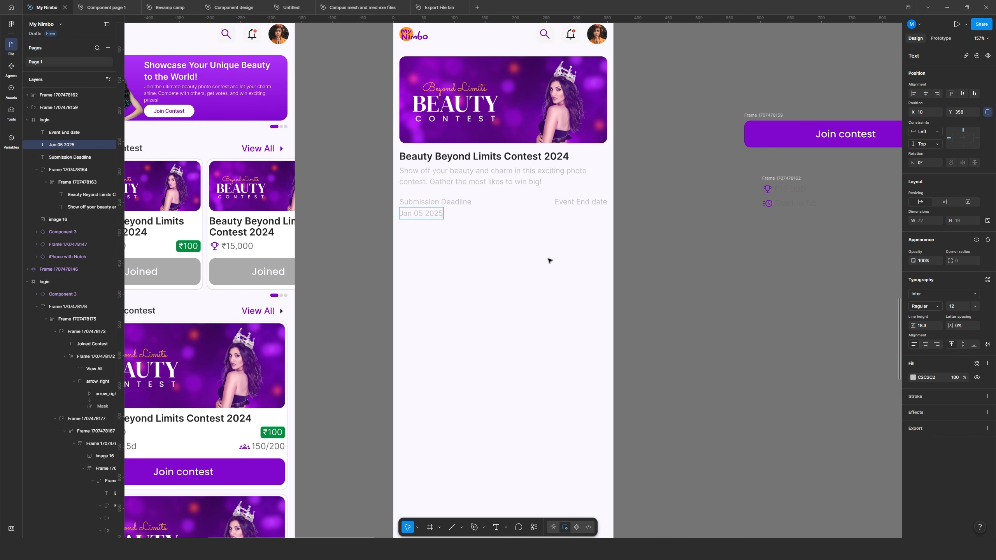
pyautogui.hotkey('ctrl', 'alt', 'v')
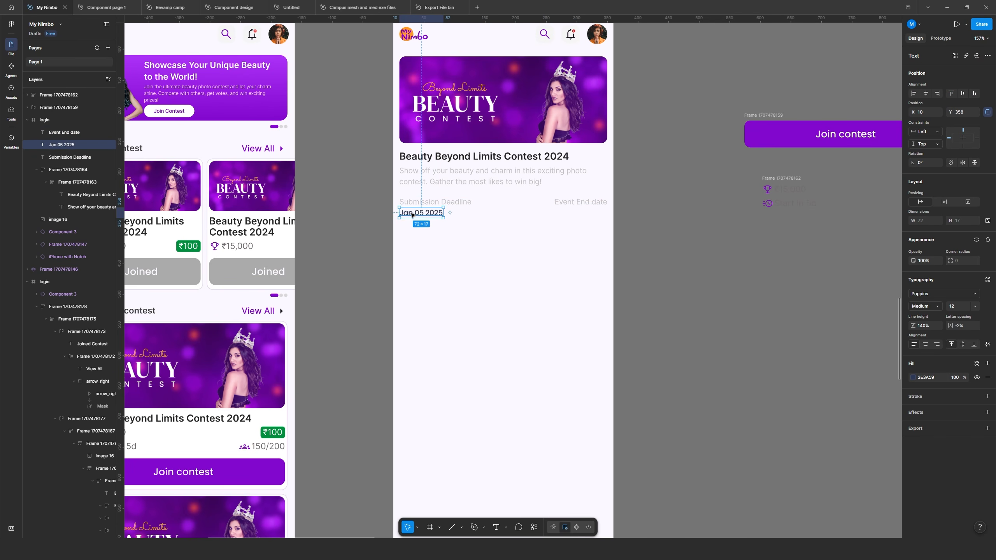
# - Stack the Submission Deadline label and its date in an auto layout and duplicate it over the Event End date label
pyautogui.keyDown('shift'); pyautogui.click(419, 203); pyautogui.keyUp('shift')
pyautogui.hotkey('shift', 'a')
pyautogui.moveTo(455, 200); pyautogui.dragTo(587, 200)
# - Replace the label text in the duplicated date block with "Event End date", removing the loose label
pyautogui.scroll(5, 608, 194)
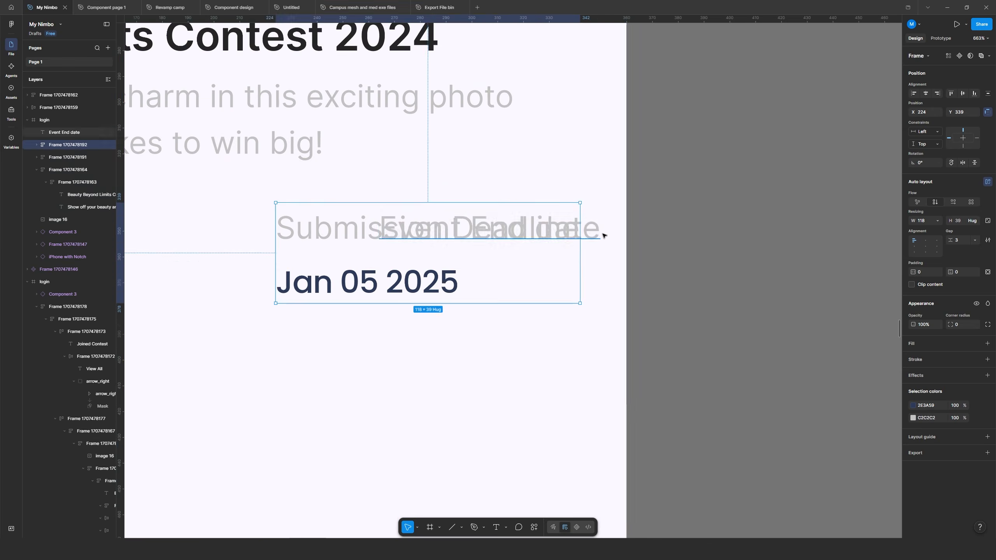
pyautogui.doubleClick(598, 234)
pyautogui.hotkey('ctrl', 'x')
pyautogui.doubleClick(541, 232)
pyautogui.hotkey('ctrl', 'v')
pyautogui.press('Escape')
pyautogui.hotkey('shift', 'Return')
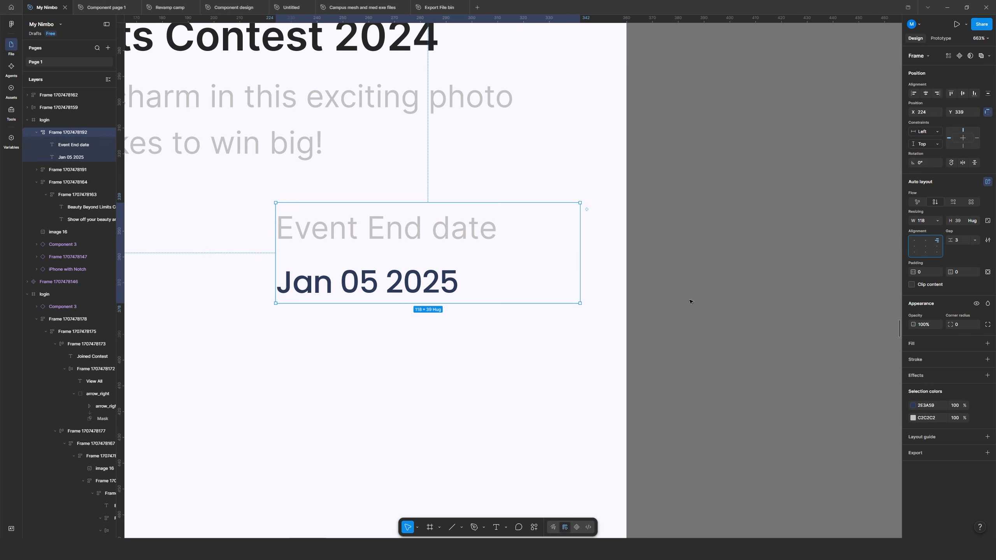
# - Set the Event End date label and its date to auto width so both line up on the right
pyautogui.doubleClick(439, 281)
pyautogui.keyDown('shift'); pyautogui.click(447, 245); pyautogui.keyUp('shift')
pyautogui.click(920, 171)
pyautogui.click(369, 279)
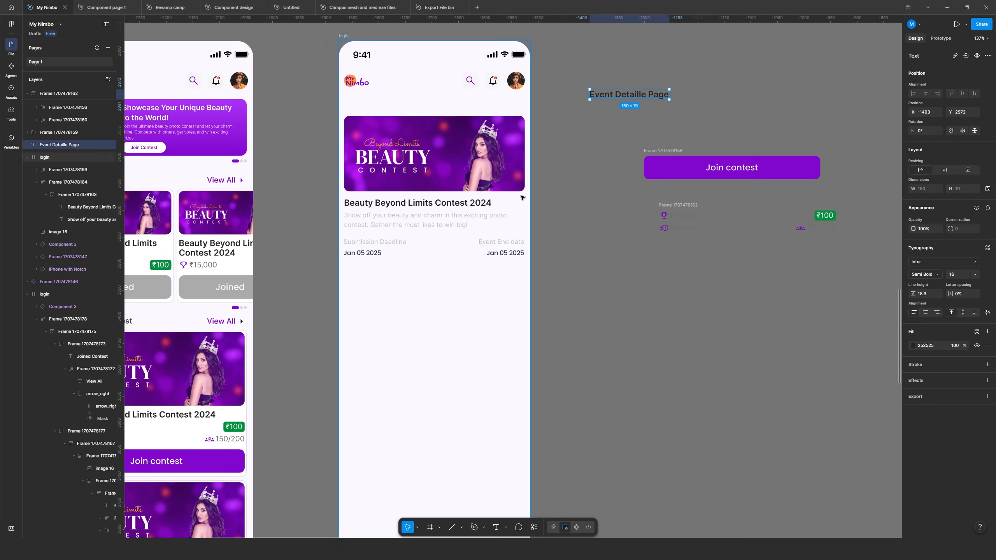
# - Place the loose heading, reworded as "Contest Detaille Page", above the banner in Regular weight
pyautogui.scroll(2, 576, 157)
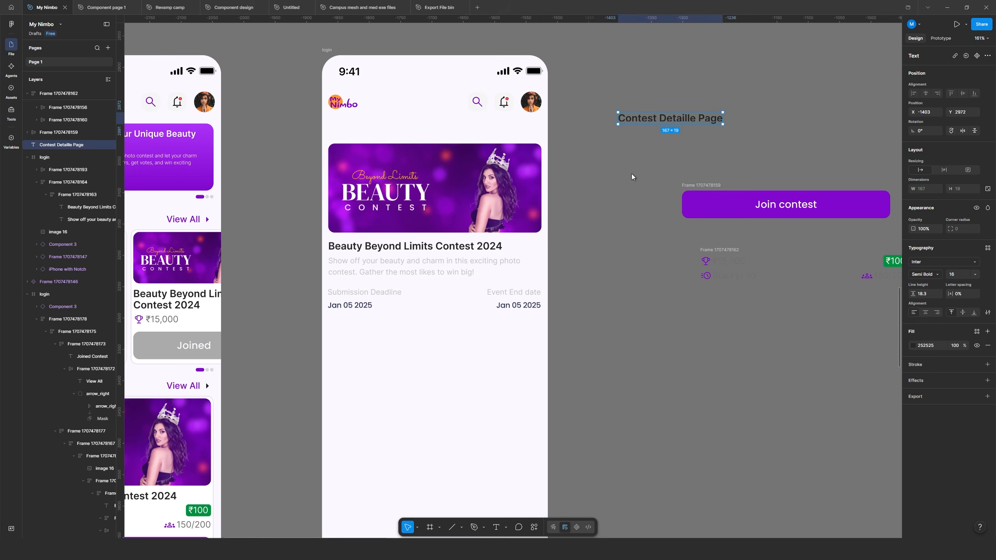
pyautogui.moveTo(663, 119); pyautogui.dragTo(372, 131)
pyautogui.scroll(5, 329, 129)
pyautogui.scroll(-3, 399, 134)
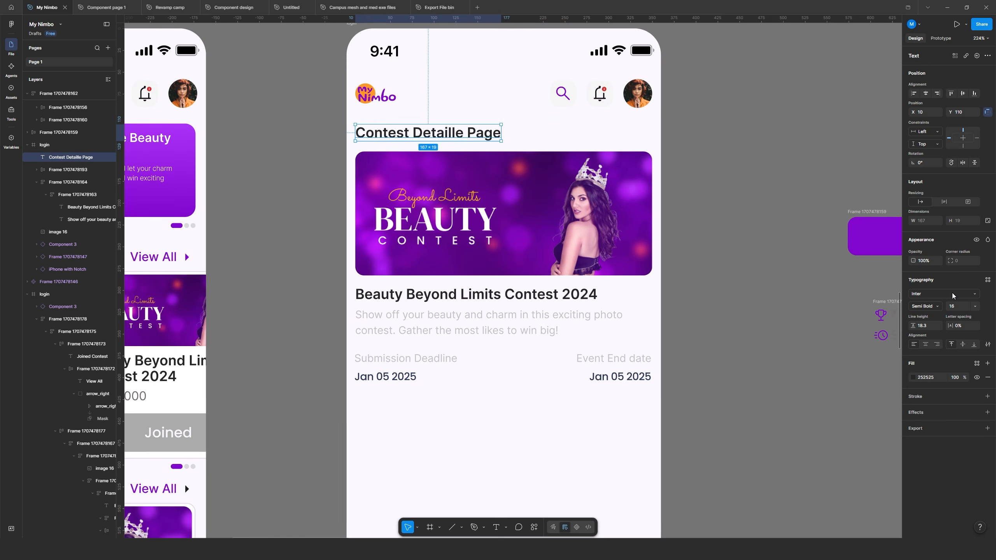
pyautogui.click(924, 307)
pyautogui.click(926, 285)
# - Insert the Rounded left-arrow icon from the Material Symbols plugin and place it beside the page heading
pyautogui.scroll(3, 431, 130)
pyautogui.rightClick(256, 330)
pyautogui.moveTo(272, 397)
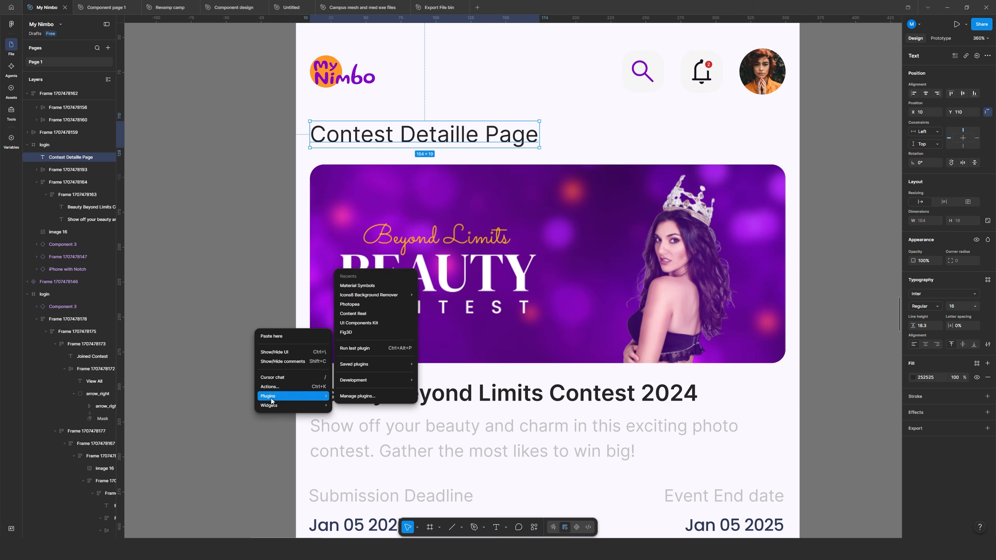
pyautogui.click(357, 286)
pyautogui.scroll(-3, 814, 482)
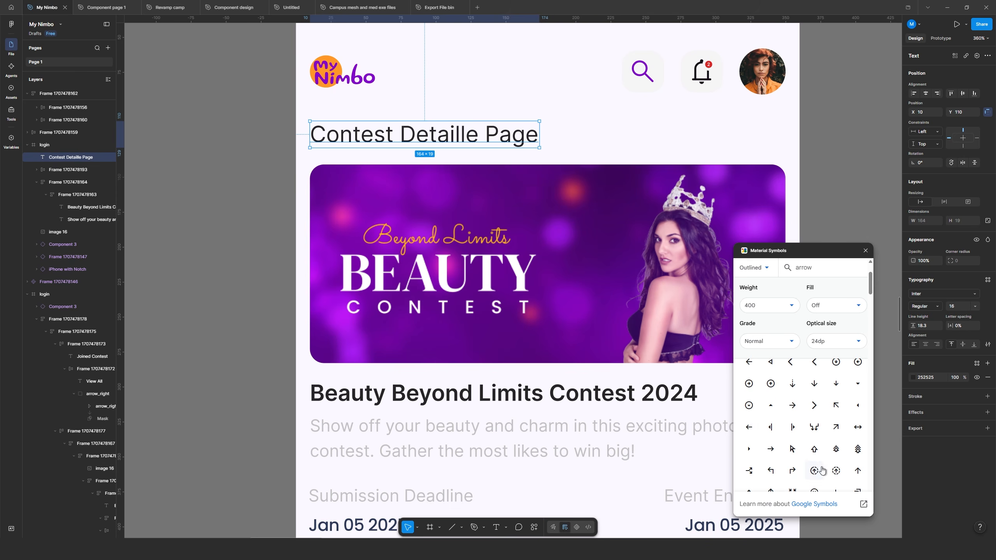
pyautogui.click(749, 436)
pyautogui.click(754, 267)
pyautogui.click(751, 292)
pyautogui.moveTo(525, 295); pyautogui.dragTo(333, 119)
# - Combine the arrow and page heading in a horizontal auto layout with a gap of 5, placed at X 10, Y 102
pyautogui.moveTo(392, 134); pyautogui.dragTo(445, 122)
pyautogui.keyDown('shift'); pyautogui.click(333, 119); pyautogui.keyUp('shift')
pyautogui.hotkey('shift', 'a')
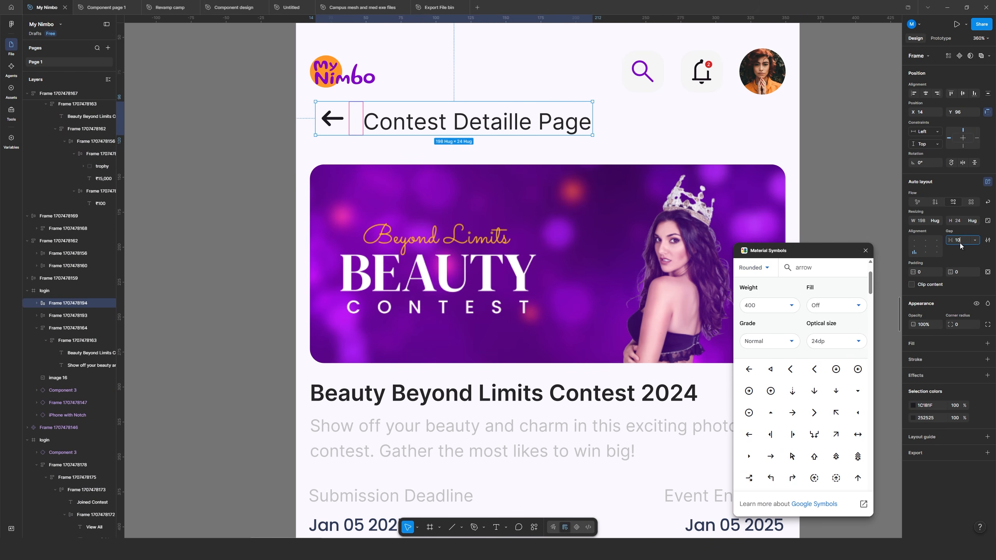
pyautogui.moveTo(331, 118); pyautogui.dragTo(325, 127)
pyautogui.click(350, 127)
pyautogui.write('5')
pyautogui.press('Return')
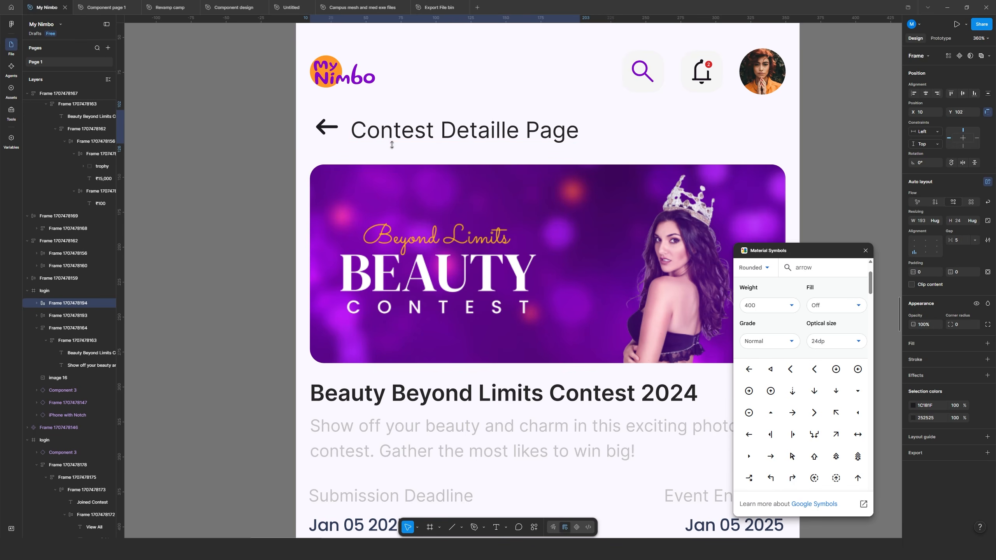
# - Centre the arrow and heading vertically in their row and colour the arrow with the logo's purple 8207CD
pyautogui.click(914, 249)
pyautogui.keyDown('ctrl'); pyautogui.click(328, 127); pyautogui.keyUp('ctrl')
pyautogui.press('i')
pyautogui.click(353, 76)
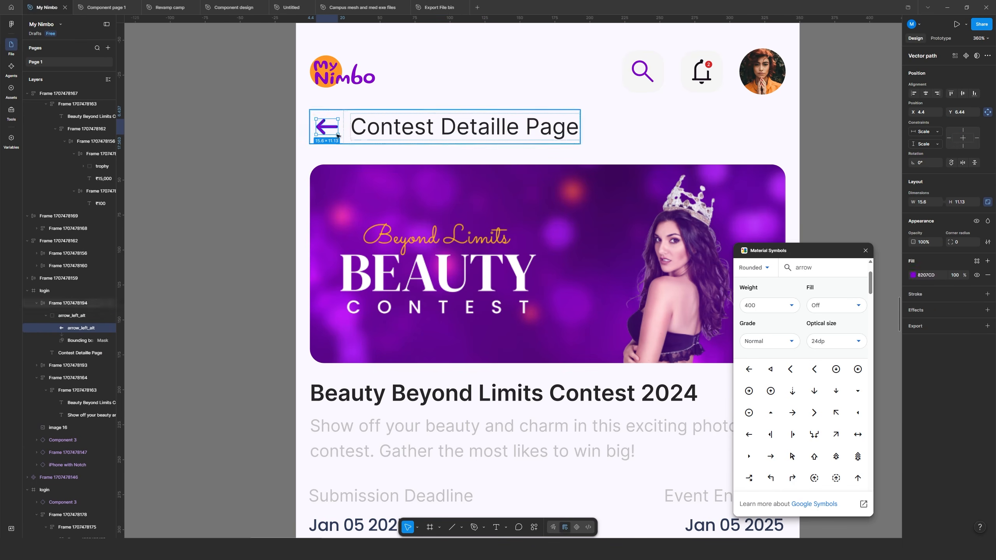
# - Give the "Contest Detaille Page" heading a slightly heavier font weight
pyautogui.keyDown('ctrl'); pyautogui.click(386, 131); pyautogui.keyUp('ctrl')
pyautogui.click(926, 274)
pyautogui.click(926, 287)
pyautogui.click(281, 293)
# - Adjust the vertical spacing by placing the banner at Y 140 and the date row at Y 364
pyautogui.scroll(-5, 524, 160)
pyautogui.scroll(-3, 487, 180)
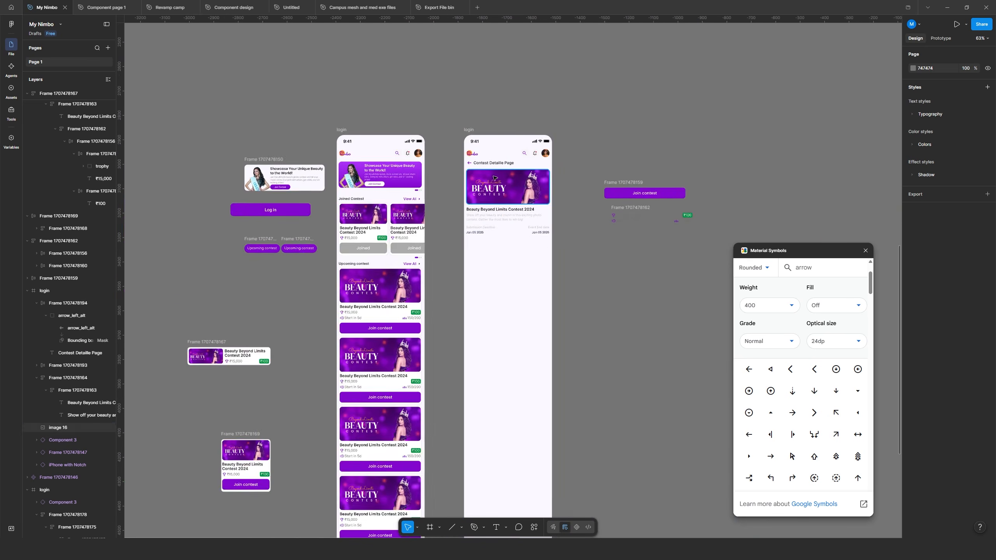
pyautogui.scroll(5, 496, 184)
pyautogui.moveTo(484, 193); pyautogui.dragTo(486, 195)
pyautogui.click(448, 308)
pyautogui.click(472, 244)
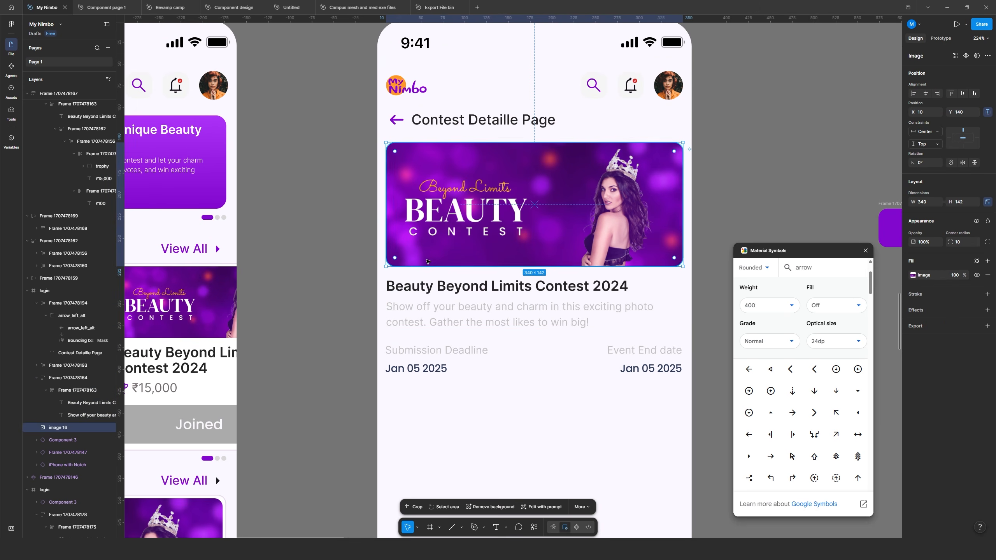
pyautogui.moveTo(431, 358); pyautogui.dragTo(431, 354)
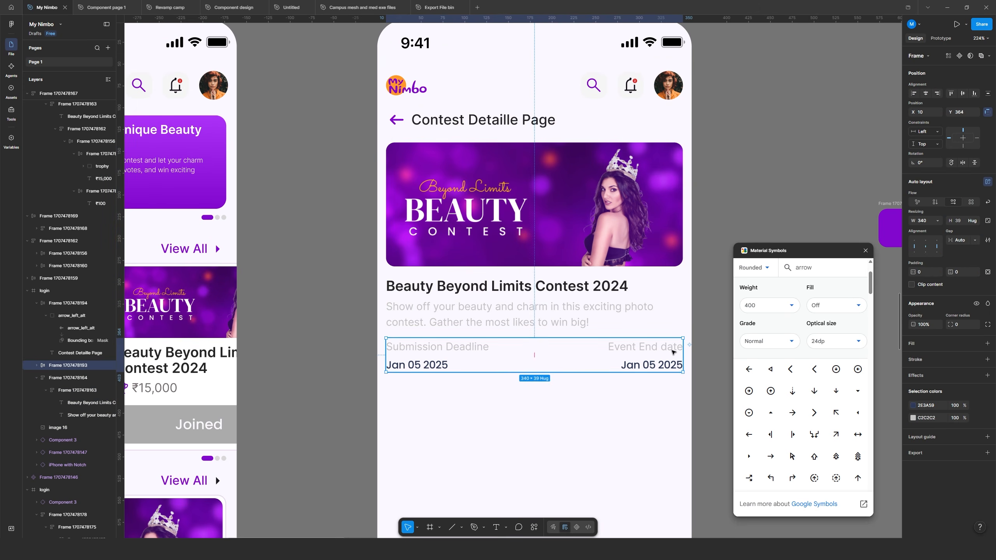
# - Duplicate the banner image onto the empty canvas beside the contest details screen
pyautogui.click(710, 338)
pyautogui.scroll(-4, 352, 259)
pyautogui.moveTo(430, 257); pyautogui.dragTo(612, 213)
pyautogui.hotkey('ctrl', 'alt', 'g')
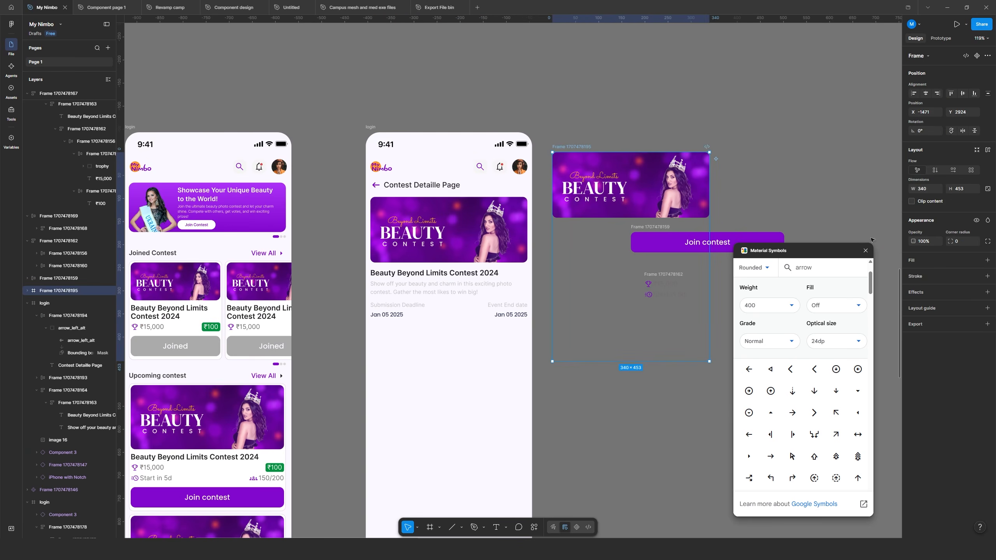
pyautogui.click(915, 277)
pyautogui.click(913, 292)
pyautogui.hotkey('ctrl', 'z')
pyautogui.hotkey('ctrl', 'z')
# - Draw a rectangle about 343 × 360 over the contest content, fit it to the banner and text, and send it to the back
pyautogui.scroll(5, 393, 236)
pyautogui.press('r')
pyautogui.moveTo(342, 144)
pyautogui.mouseDown()
pyautogui.moveTo(702, 500)
pyautogui.moveTo(697, 516)
pyautogui.mouseUp()
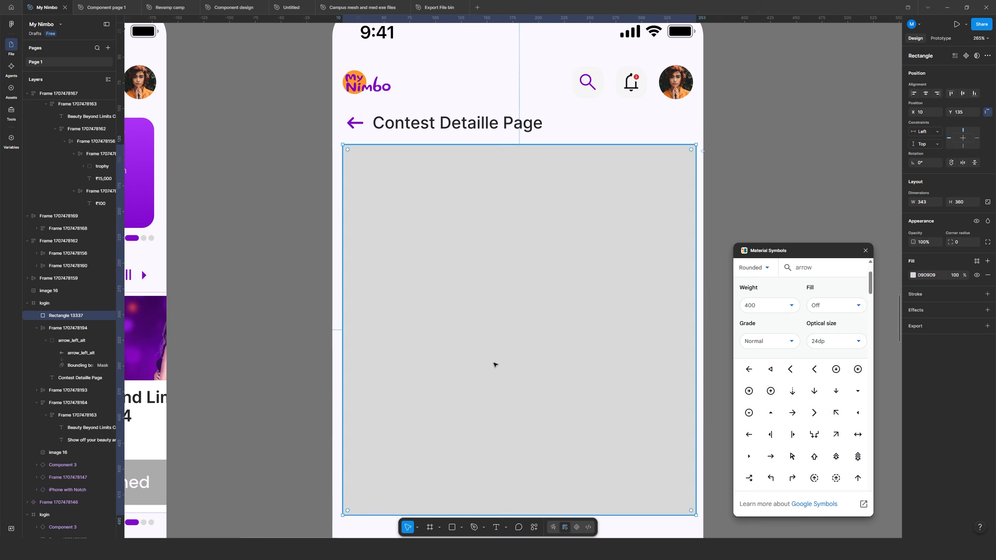
pyautogui.moveTo(416, 266); pyautogui.dragTo(415, 271)
pyautogui.scroll(-3, 432, 333)
pyautogui.moveTo(444, 398); pyautogui.dragTo(426, 346)
pyautogui.press('[')
# - Shift the title block and the date row inward to X 18 within the background rectangle
pyautogui.scroll(3, 431, 349)
pyautogui.click(367, 411)
pyautogui.click(369, 357)
pyautogui.moveTo(365, 411); pyautogui.dragTo(374, 409)
# - Narrow the background rectangle to the banner's width and measure the title block's distance from the banner
pyautogui.click(658, 285)
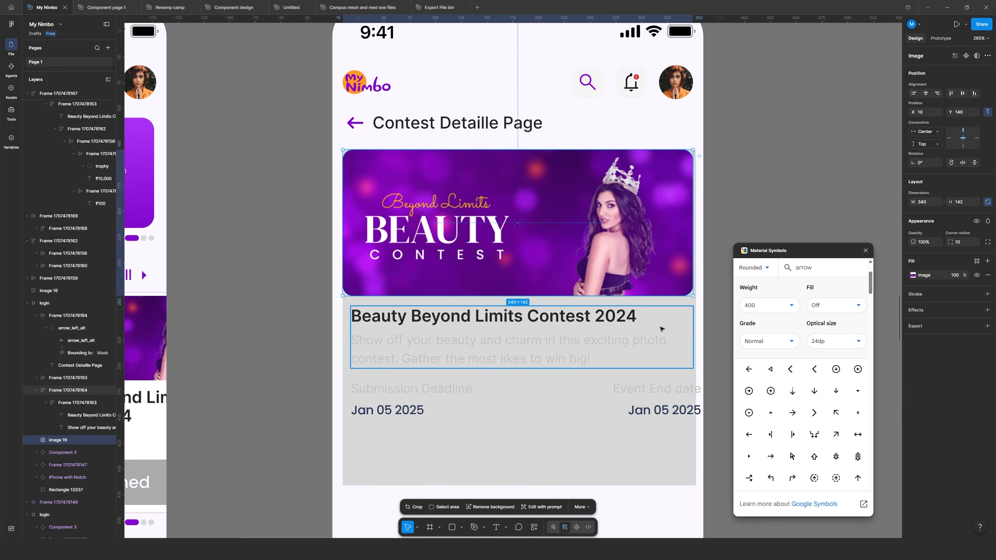
pyautogui.click(662, 329)
pyautogui.click(685, 301)
pyautogui.moveTo(696, 301); pyautogui.dragTo(693, 301)
pyautogui.click(680, 271)
pyautogui.press('alt')
pyautogui.click(415, 325)
pyautogui.press('alt')
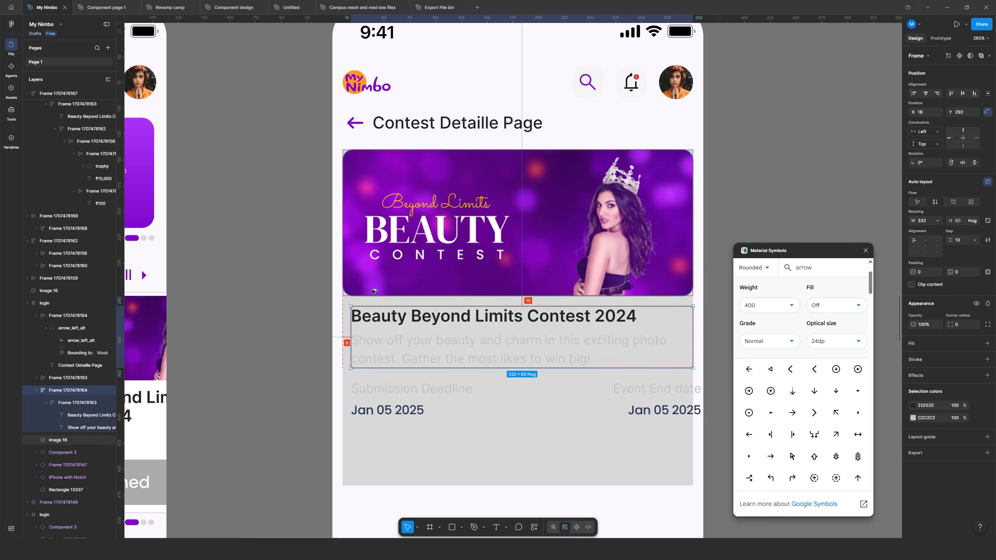
# - Round the background rectangle's corners to match the banner image
pyautogui.scroll(-5, 374, 290)
pyautogui.click(343, 280)
pyautogui.click(527, 310)
pyautogui.scroll(5, 436, 344)
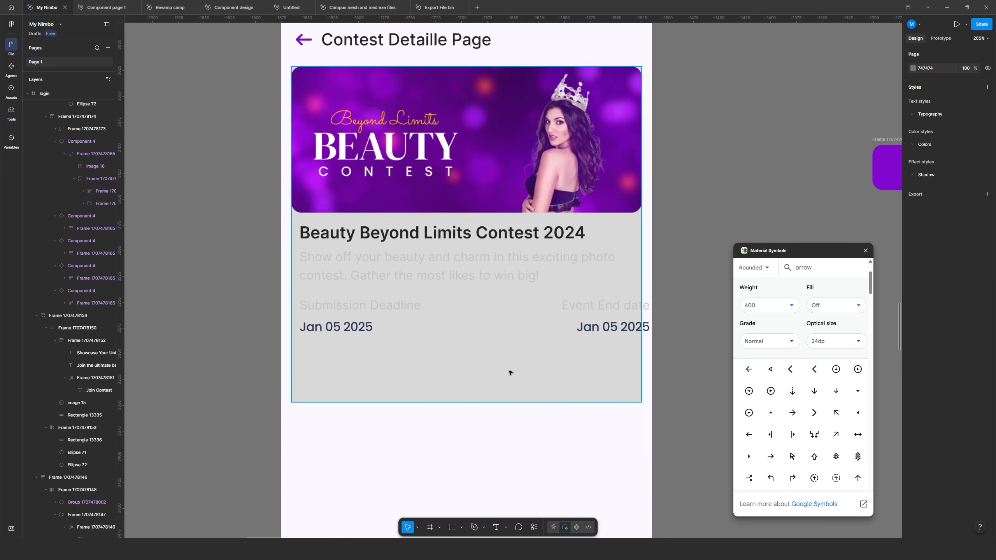
pyautogui.click(541, 181)
pyautogui.click(569, 369)
pyautogui.click(953, 240)
# - Narrow the date row so it fits inside the card and align its start with the contest title
pyautogui.moveTo(475, 324); pyautogui.dragTo(461, 324)
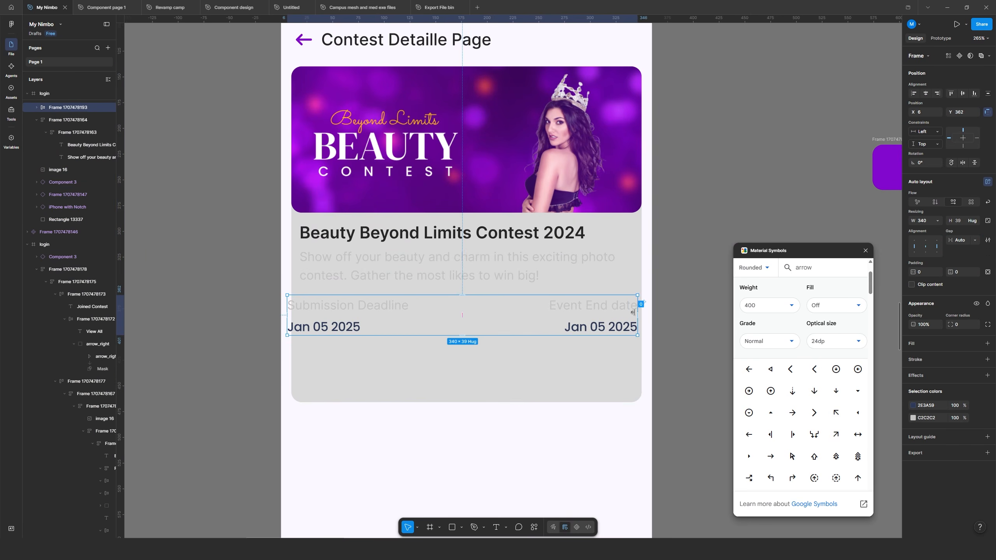
pyautogui.moveTo(638, 312); pyautogui.dragTo(595, 313)
pyautogui.moveTo(556, 314)
pyautogui.mouseDown()
pyautogui.moveTo(581, 314)
pyautogui.moveTo(569, 310)
pyautogui.mouseUp()
# - Duplicate the date row below itself and relabel the copy "Total winnings" and "Result Date"
pyautogui.moveTo(568, 309); pyautogui.dragTo(569, 359)
pyautogui.doubleClick(360, 352)
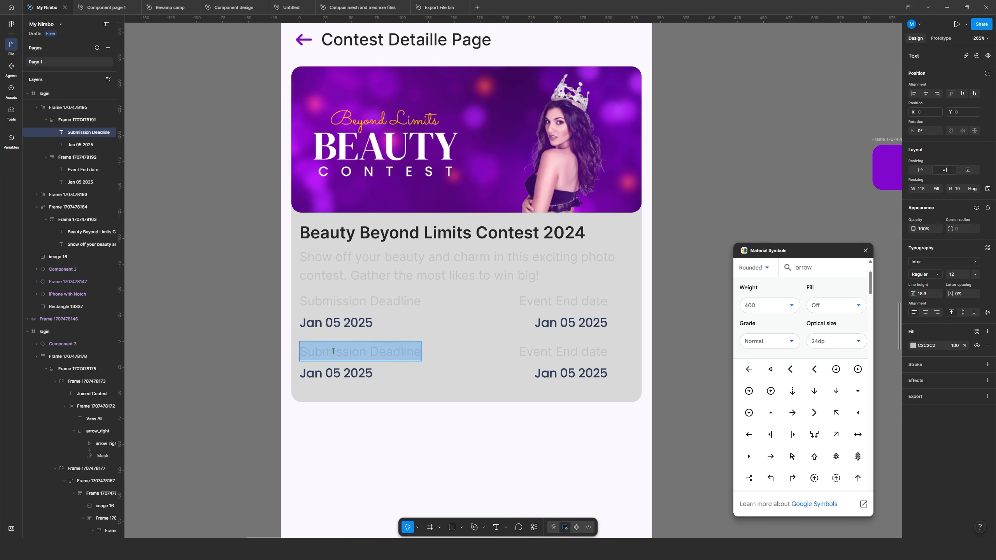
pyautogui.write('Total winnings')
pyautogui.click(579, 357)
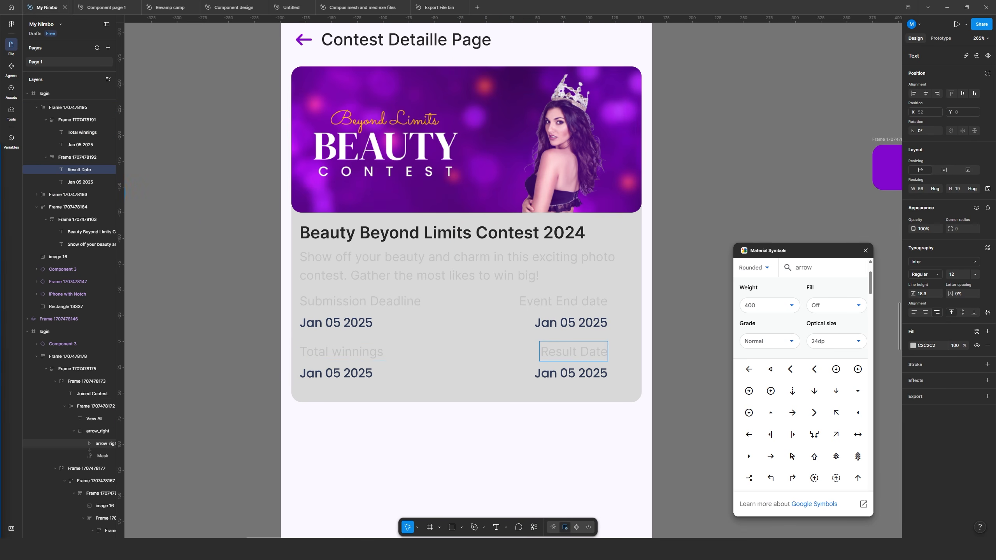
# - Set the Total winnings value to 120 and extend the card background downward to make room for a third row
pyautogui.doubleClick(315, 379)
pyautogui.doubleClick(589, 374)
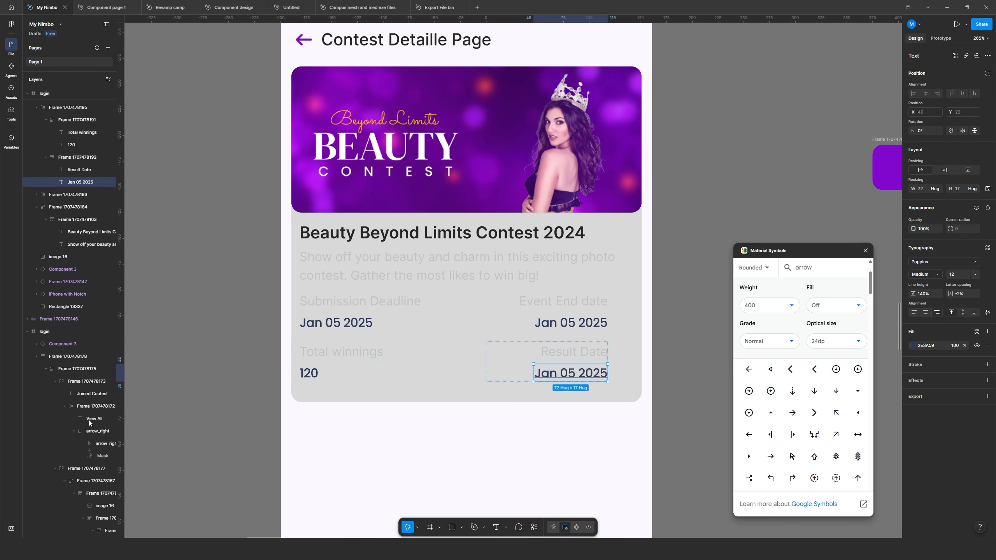
pyautogui.click(378, 438)
pyautogui.click(396, 394)
pyautogui.moveTo(404, 402); pyautogui.dragTo(404, 440)
# - Duplicate the winnings row below as "Total participate" with the value "2500 left" and remove the copy's Result Date column
pyautogui.moveTo(336, 355); pyautogui.dragTo(336, 408)
pyautogui.doubleClick(338, 405)
pyautogui.write('Total participate')
pyautogui.doubleClick(313, 425)
pyautogui.write('2500 left')
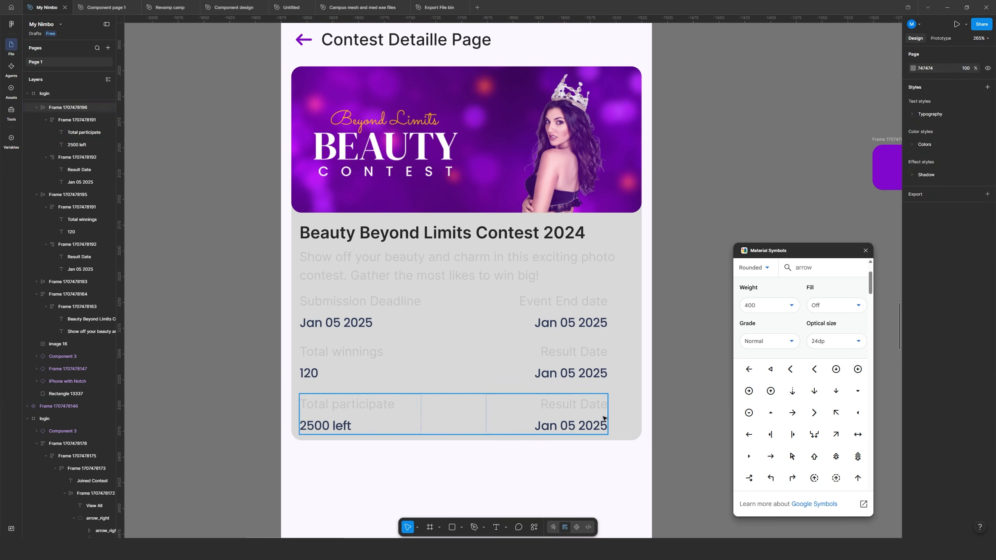
pyautogui.click(367, 422)
# - Combine the title block and the three info rows into one auto layout frame
pyautogui.click(321, 263)
pyautogui.keyDown('shift'); pyautogui.click(317, 312); pyautogui.keyUp('shift')
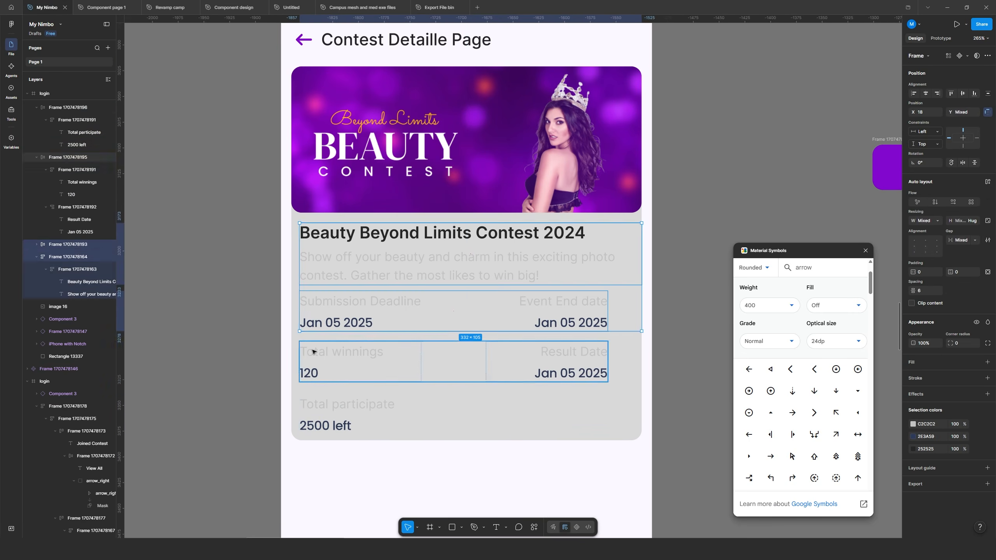
pyautogui.keyDown('shift'); pyautogui.click(312, 355); pyautogui.keyUp('shift')
pyautogui.keyDown('shift'); pyautogui.click(314, 409); pyautogui.keyUp('shift')
pyautogui.hotkey('shift', 'a')
# - Nest the text frame with the banner image in auto layout and wrap the result with the background rectangle
pyautogui.moveTo(351, 263); pyautogui.dragTo(351, 263)
pyautogui.keyDown('shift'); pyautogui.click(341, 205); pyautogui.keyUp('shift')
pyautogui.hotkey('shift', 'a')
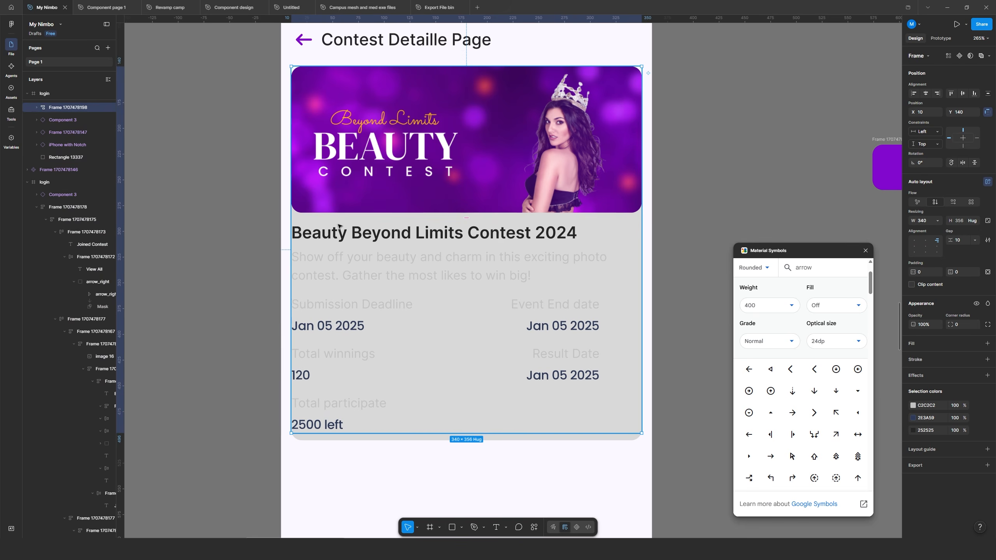
pyautogui.keyDown('shift'); pyautogui.click(614, 438); pyautogui.keyUp('shift')
pyautogui.hotkey('shift', 'a')
# - Set the left padding of the text frame below the banner to 10
pyautogui.doubleClick(308, 376)
pyautogui.doubleClick(308, 376)
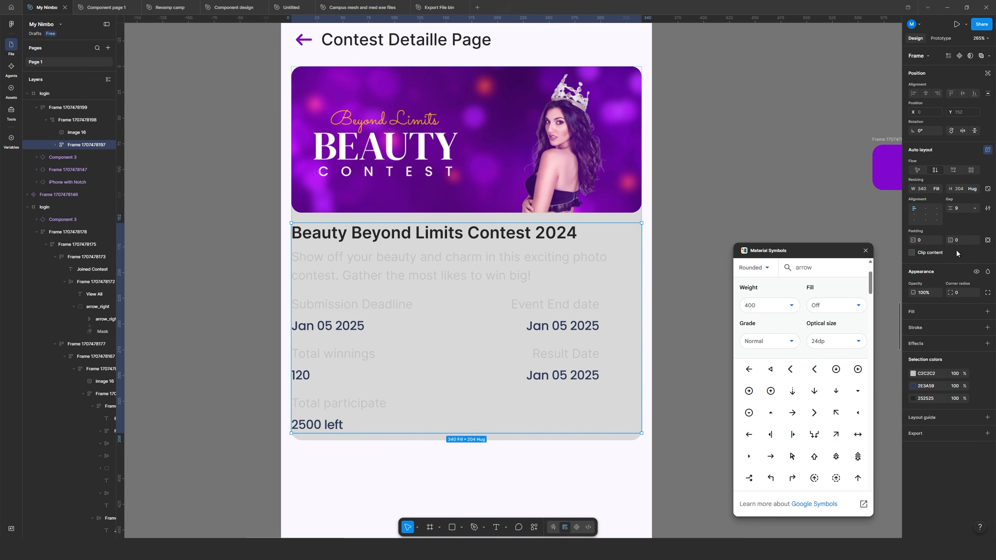
pyautogui.click(927, 243)
pyautogui.write('10')
pyautogui.press('Return')
# - Change the card's fill to the very pale tint FCF8FF and add a light grey stroke
pyautogui.click(297, 217)
pyautogui.click(913, 370)
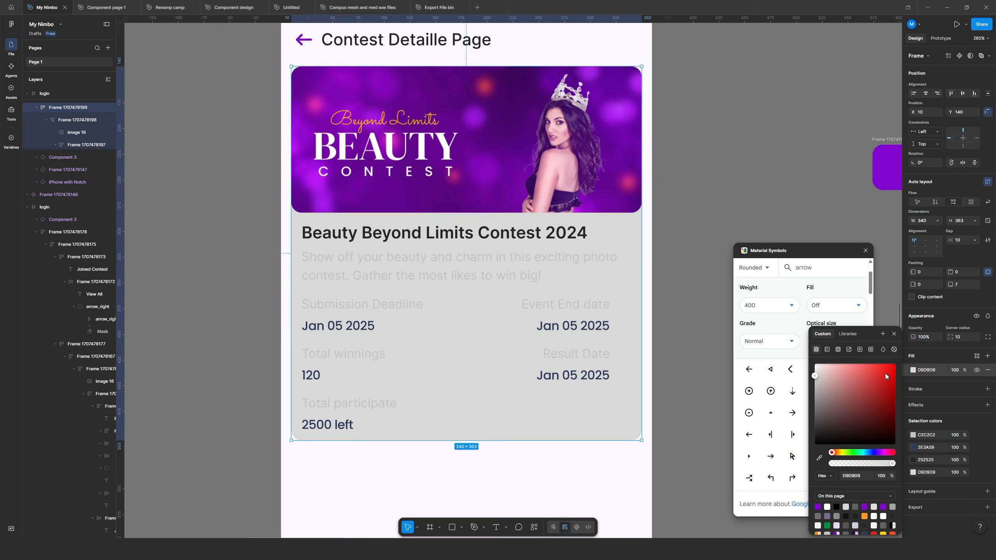
pyautogui.moveTo(823, 373)
pyautogui.mouseDown()
pyautogui.moveTo(813, 362)
pyautogui.moveTo(817, 378)
pyautogui.mouseUp()
pyautogui.click(915, 392)
pyautogui.click(913, 403)
pyautogui.click(819, 458)
pyautogui.click(637, 484)
# - Wrap the deadline, winnings and participation rows in their own auto layout frame inside the card
pyautogui.doubleClick(346, 340)
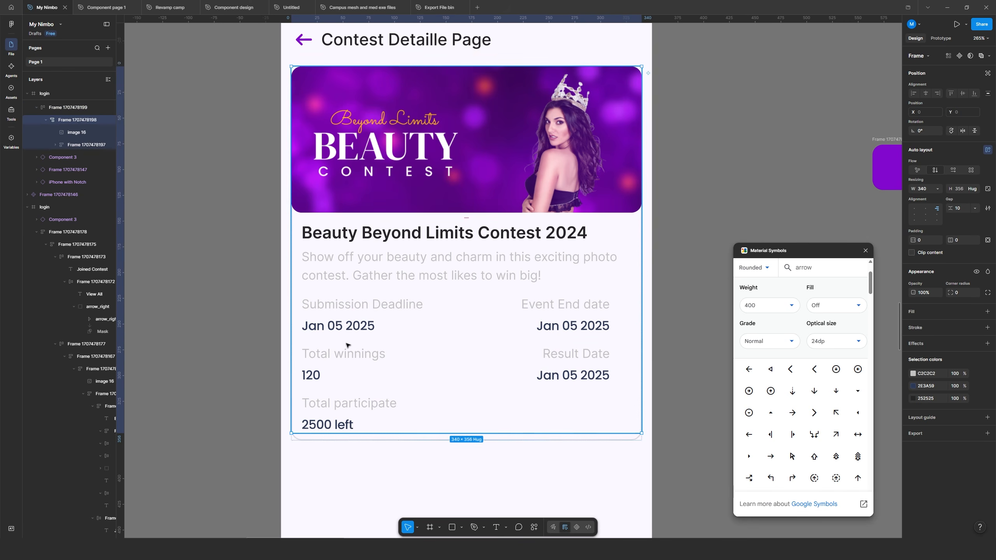
pyautogui.doubleClick(345, 337)
pyautogui.doubleClick(343, 334)
pyautogui.keyDown('shift'); pyautogui.click(342, 351); pyautogui.keyUp('shift')
pyautogui.click(338, 448)
pyautogui.scroll(-3, 392, 304)
pyautogui.doubleClick(374, 294)
pyautogui.doubleClick(368, 288)
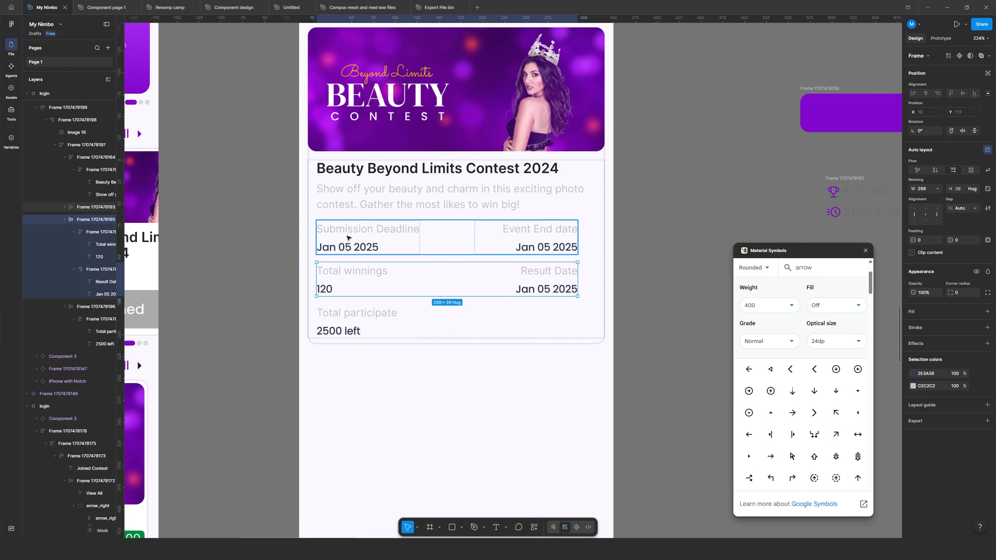
pyautogui.keyDown('shift'); pyautogui.click(345, 240); pyautogui.keyUp('shift')
pyautogui.keyDown('shift'); pyautogui.click(340, 329); pyautogui.keyUp('shift')
pyautogui.hotkey('shift', 'a')
# - Set the width of the deadline row and the winnings row to Fill container
pyautogui.doubleClick(546, 289)
pyautogui.keyDown('shift'); pyautogui.click(549, 253); pyautogui.keyUp('shift')
pyautogui.click(938, 189)
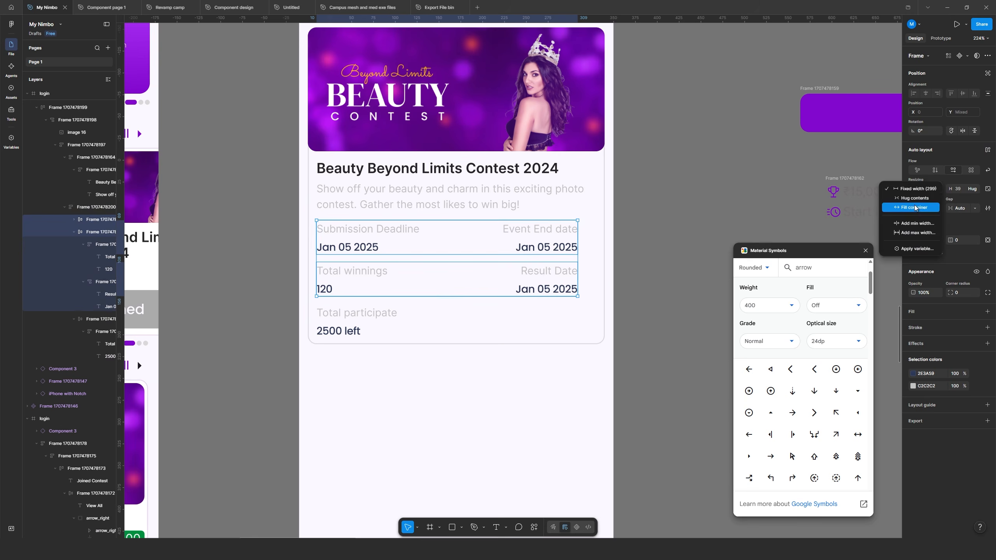
pyautogui.click(916, 207)
# - Duplicate the "2500 left" text directly beneath itself
pyautogui.click(336, 338)
pyautogui.doubleClick(339, 334)
pyautogui.doubleClick(338, 333)
pyautogui.hotkey('ctrl', 'd')
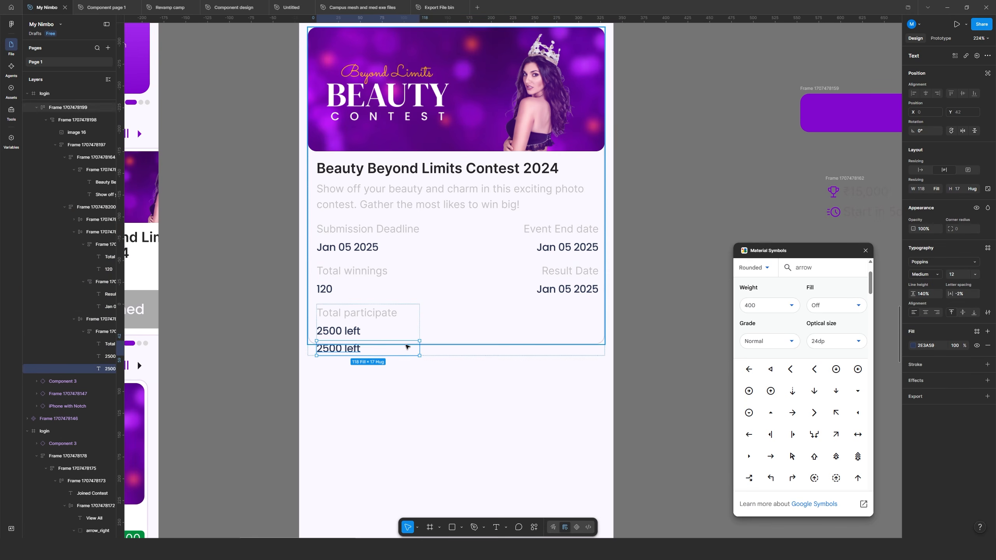
# - Draw a thin horizontal rectangle about 319 by 5 below the card as the progress bar track
pyautogui.click(351, 438)
pyautogui.press('r')
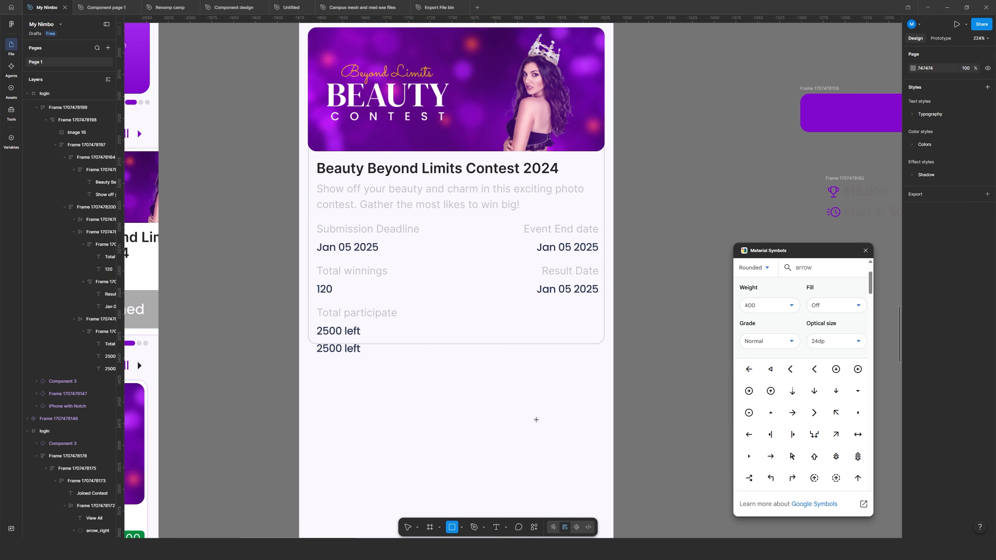
pyautogui.moveTo(317, 401); pyautogui.dragTo(596, 403)
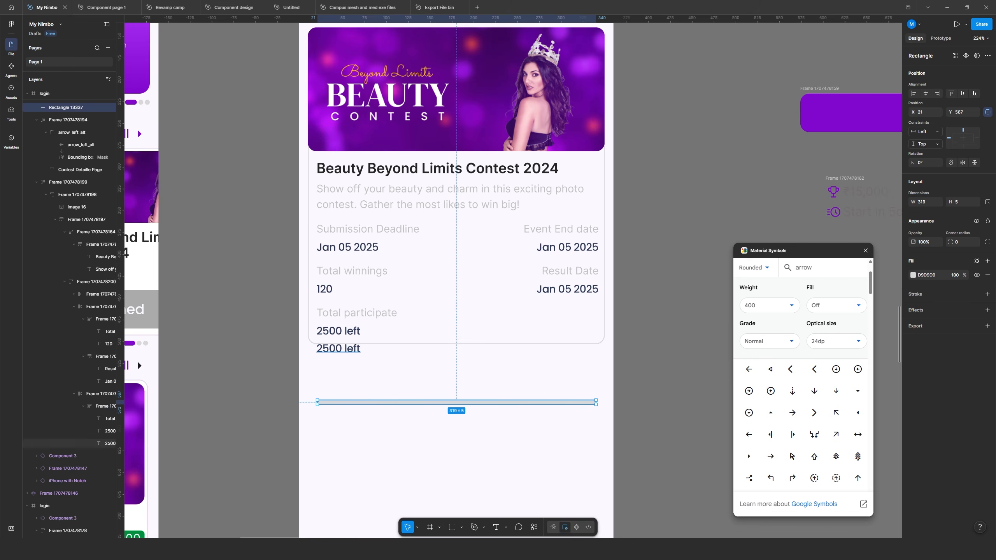
pyautogui.scroll(5, 340, 348)
pyautogui.click(338, 313)
pyautogui.doubleClick(339, 313)
pyautogui.scroll(-5, 338, 313)
pyautogui.scroll(4, 415, 389)
# - Duplicate the bar, shorten the copy from its right end, and give both bars a corner radius of 50
pyautogui.click(416, 381)
pyautogui.hotkey('ctrl', 'd')
pyautogui.scroll(5, 705, 378)
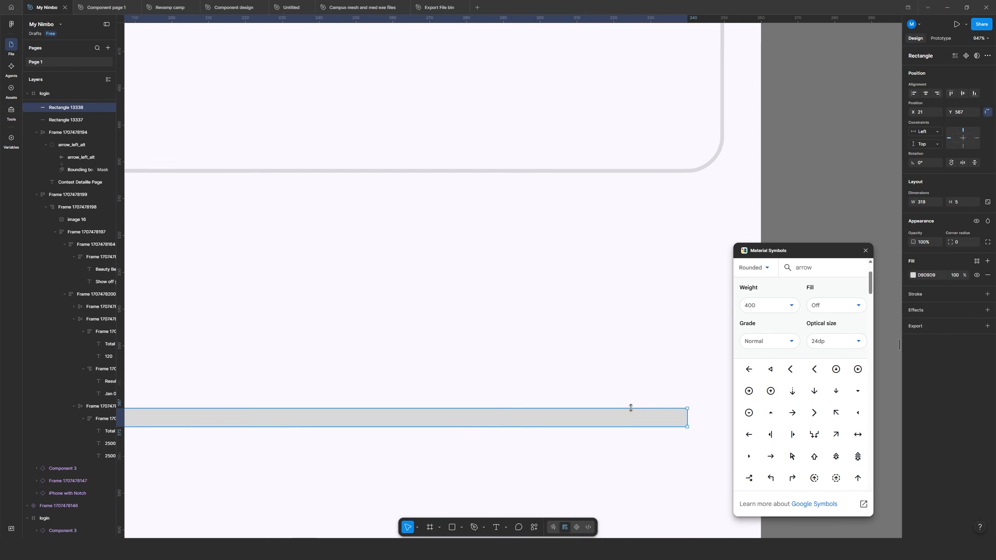
pyautogui.moveTo(689, 419); pyautogui.dragTo(177, 418)
pyautogui.scroll(-5, 402, 396)
pyautogui.keyDown('shift'); pyautogui.click(416, 405); pyautogui.keyUp('shift')
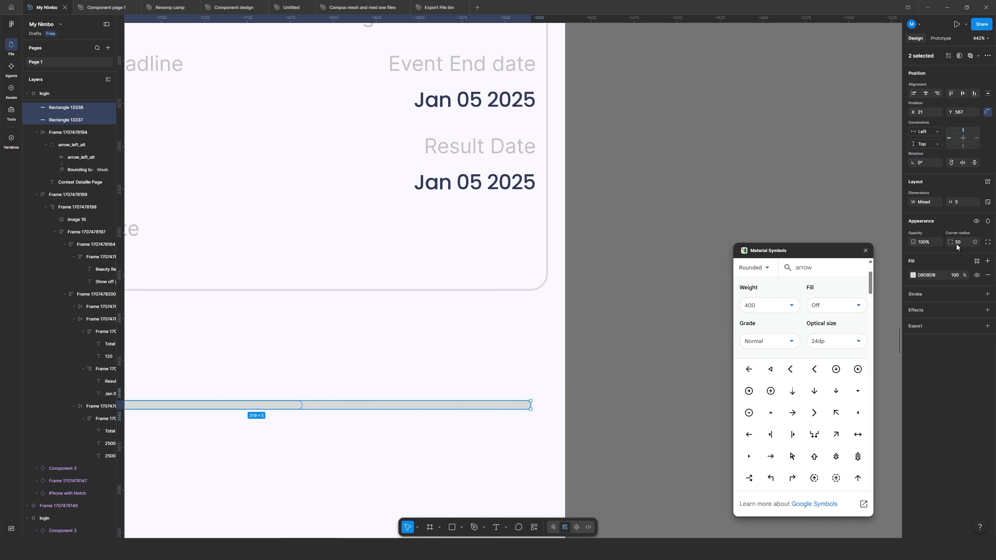
# - Fill the shorter bar with the purple sampled from the Join contest button
pyautogui.scroll(-4, 685, 339)
pyautogui.click(423, 389)
pyautogui.click(415, 374)
pyautogui.press('i')
pyautogui.scroll(-3, 536, 220)
pyautogui.click(730, 131)
pyautogui.scroll(4, 511, 320)
# - Recolour the full-length bar to a very pale purple based on the shorter bar's colour
pyautogui.click(517, 313)
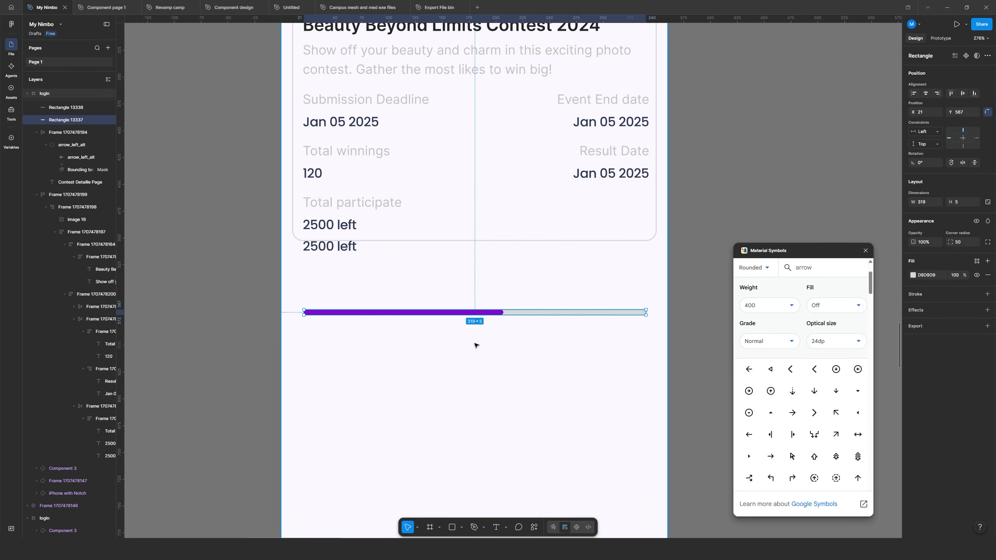
pyautogui.scroll(-4, 465, 395)
pyautogui.scroll(-3, 472, 375)
pyautogui.scroll(1, 543, 344)
pyautogui.scroll(8, 450, 364)
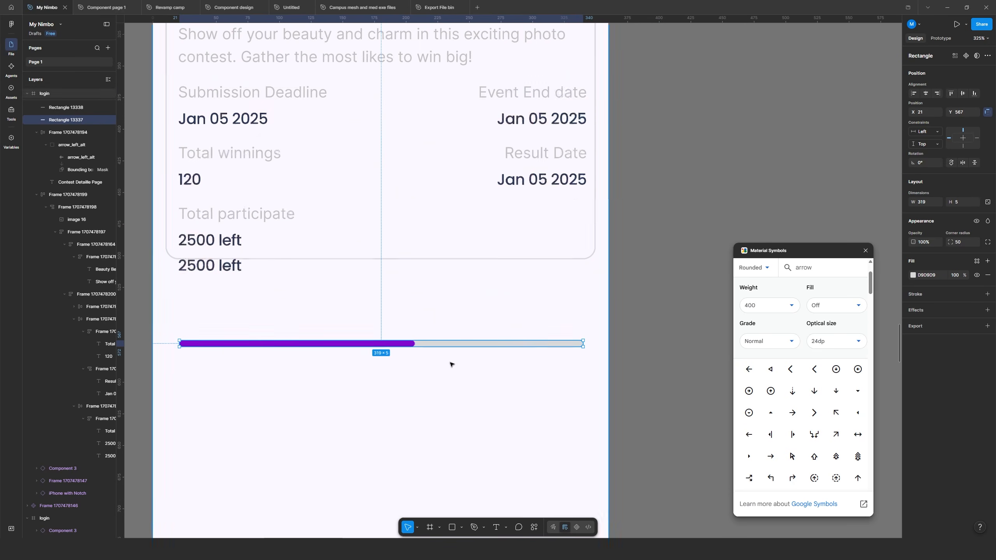
pyautogui.press('i')
pyautogui.click(412, 345)
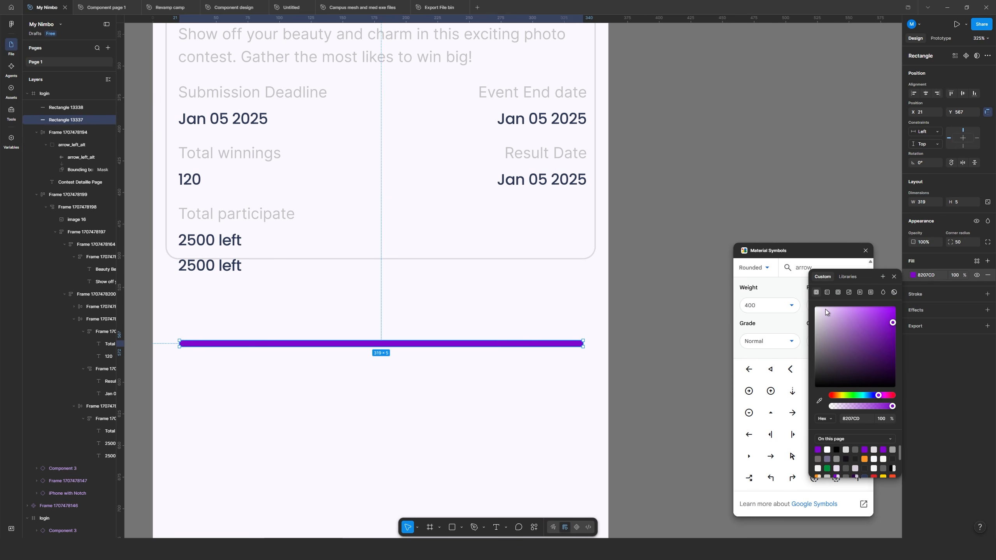
pyautogui.moveTo(826, 312); pyautogui.dragTo(831, 307)
pyautogui.click(663, 322)
# - Group the two bars and replace the duplicated "2500 left" text with the group
pyautogui.click(408, 344)
pyautogui.keyDown('shift'); pyautogui.click(424, 344); pyautogui.keyUp('shift')
pyautogui.hotkey('ctrl', 'g')
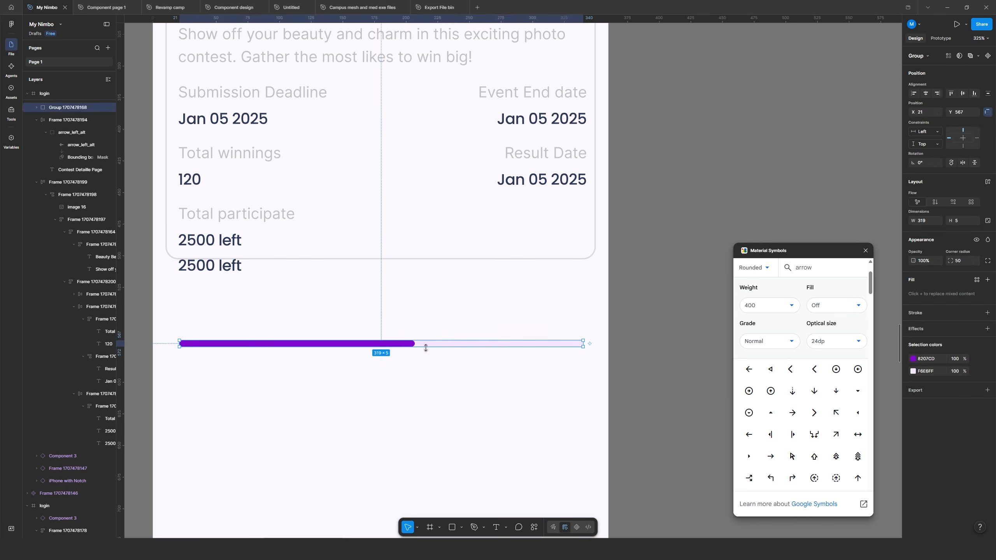
pyautogui.hotkey('ctrl', 'x')
pyautogui.keyDown('ctrl'); pyautogui.click(220, 268); pyautogui.keyUp('ctrl')
pyautogui.hotkey('ctrl', 'shift', 'r')
# - Duplicate the "2500 left" text and arrange the pair in a horizontal auto layout with an Auto gap
pyautogui.click(459, 345)
pyautogui.doubleClick(232, 219)
pyautogui.doubleClick(231, 219)
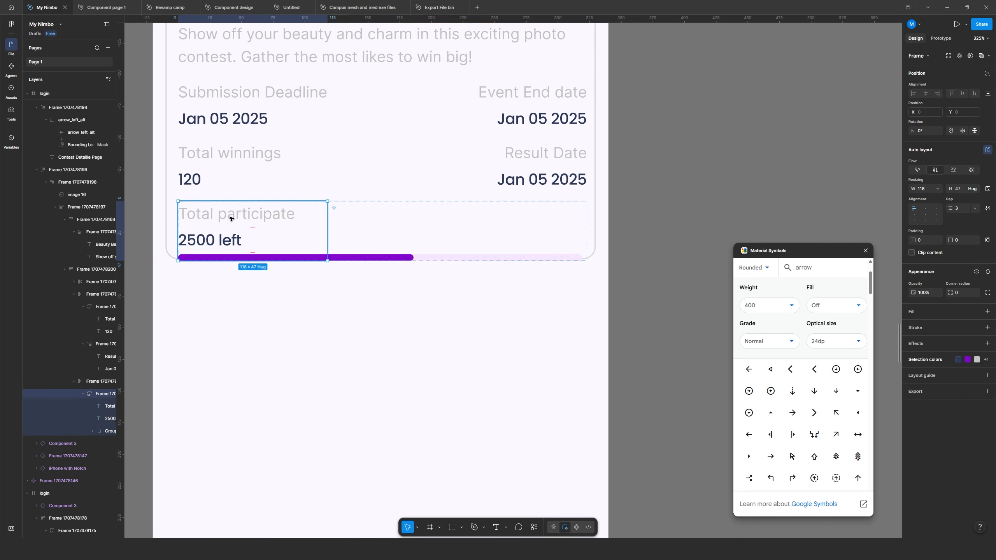
pyautogui.click(225, 239)
pyautogui.doubleClick(222, 240)
pyautogui.hotkey('ctrl', 'd')
pyautogui.keyDown('shift'); pyautogui.click(238, 241); pyautogui.keyUp('shift')
pyautogui.hotkey('shift', 'a')
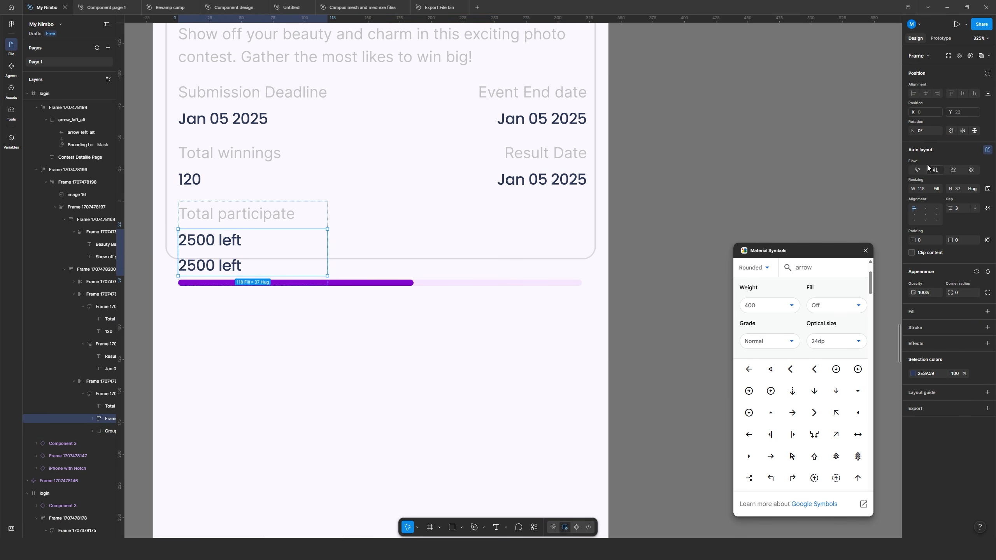
pyautogui.click(953, 170)
pyautogui.click(975, 208)
pyautogui.click(959, 217)
# - Set the Total participate block's width to Fill container so it spans the whole row
pyautogui.click(316, 214)
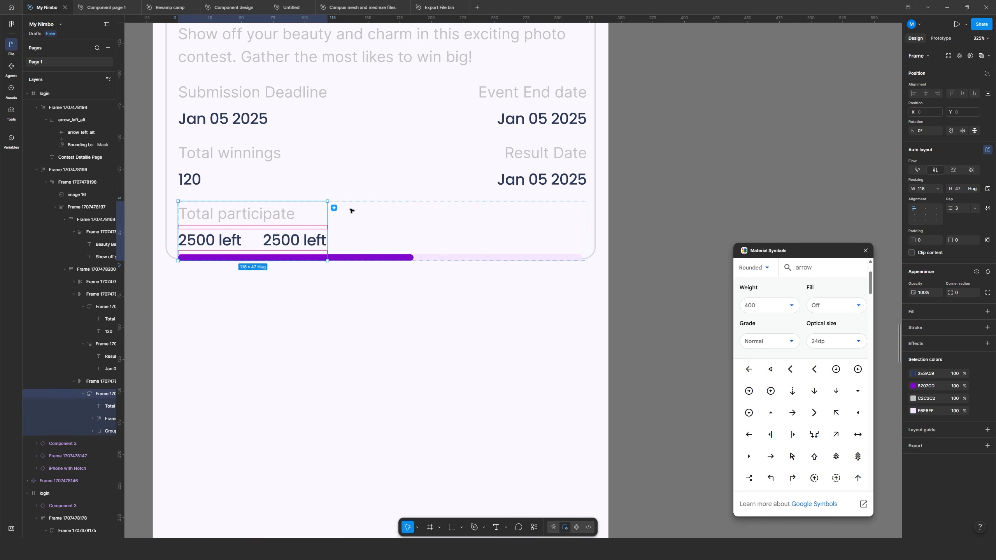
pyautogui.click(936, 189)
pyautogui.click(922, 208)
pyautogui.scroll(-3, 466, 289)
pyautogui.click(436, 298)
# - Change the second "2500 left" text, at the row's far end, to 5000
pyautogui.doubleClick(320, 234)
pyautogui.doubleClick(328, 225)
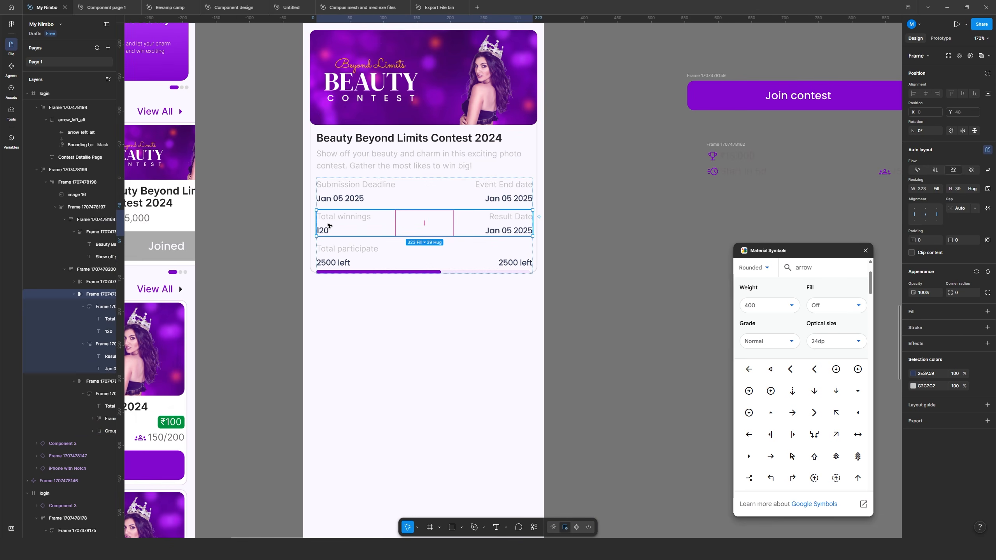
pyautogui.doubleClick(349, 263)
pyautogui.scroll(-1, 350, 263)
pyautogui.hscroll(-2, 350, 264)
pyautogui.doubleClick(568, 263)
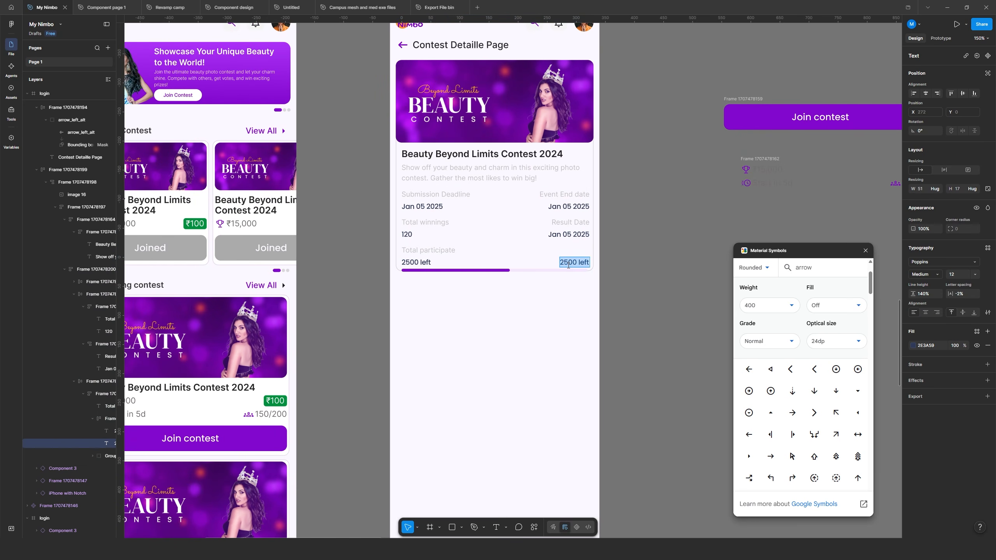
pyautogui.press('Escape')
# - Extend the card's bottom edge to leave room beneath the progress bar
pyautogui.click(399, 232)
pyautogui.scroll(3, 400, 232)
pyautogui.click(428, 338)
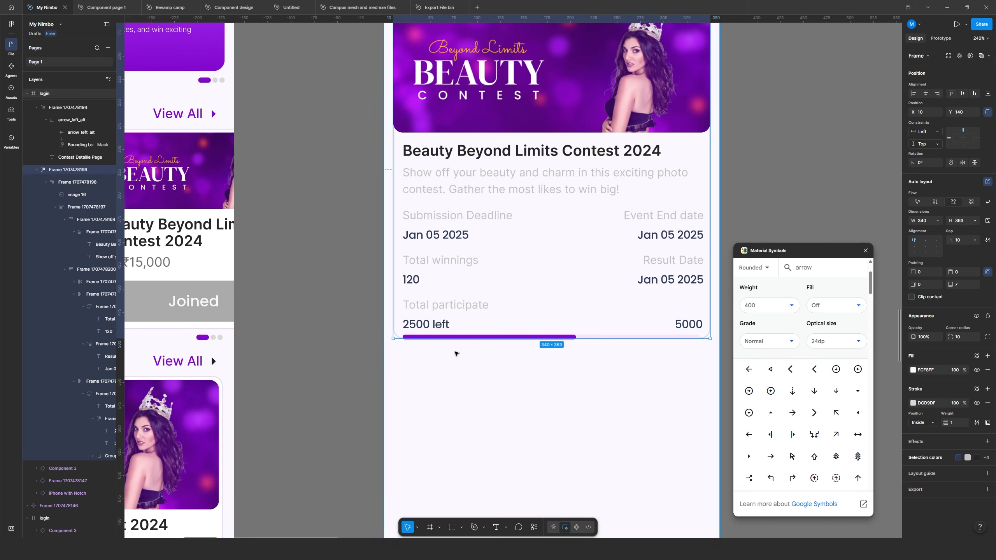
pyautogui.moveTo(451, 338); pyautogui.dragTo(450, 357)
# - Set the gap between label and date to 0 in the Submission Deadline and Event End date columns
pyautogui.doubleClick(442, 325)
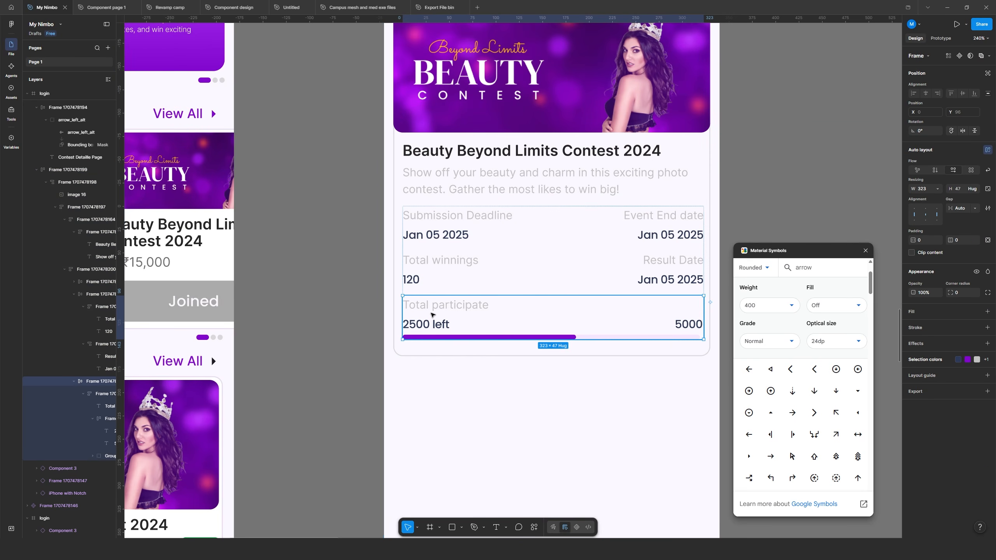
pyautogui.keyDown('shift'); pyautogui.click(436, 278); pyautogui.keyUp('shift')
pyautogui.keyDown('shift'); pyautogui.click(446, 237); pyautogui.keyUp('shift')
pyautogui.doubleClick(448, 234)
pyautogui.keyDown('shift'); pyautogui.click(647, 235); pyautogui.keyUp('shift')
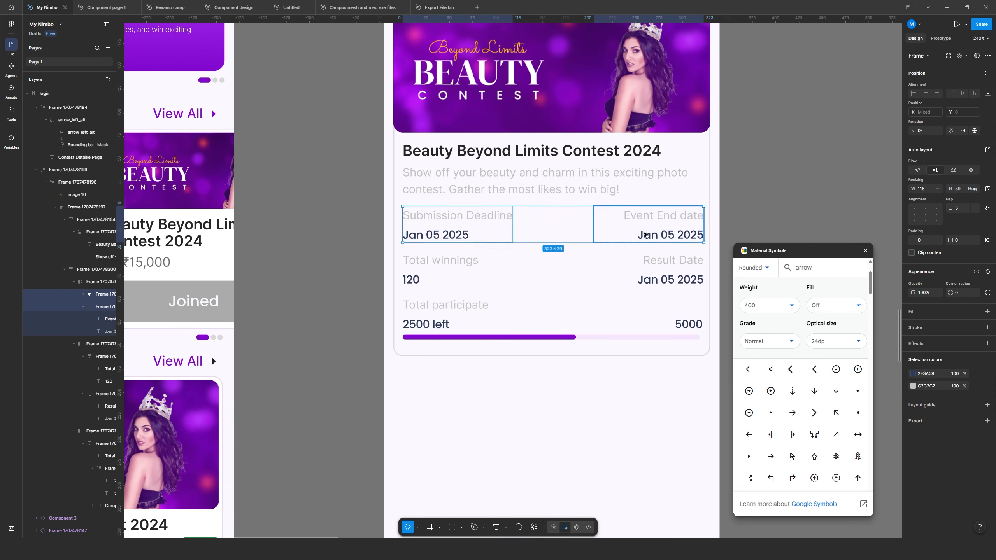
pyautogui.click(960, 209)
pyautogui.write('0')
pyautogui.press('Return')
# - Set the gap between label and value to 0 in the Total winnings and Result Date columns
pyautogui.doubleClick(447, 276)
pyautogui.keyDown('shift'); pyautogui.click(679, 278); pyautogui.keyUp('shift')
pyautogui.click(962, 211)
pyautogui.write('0')
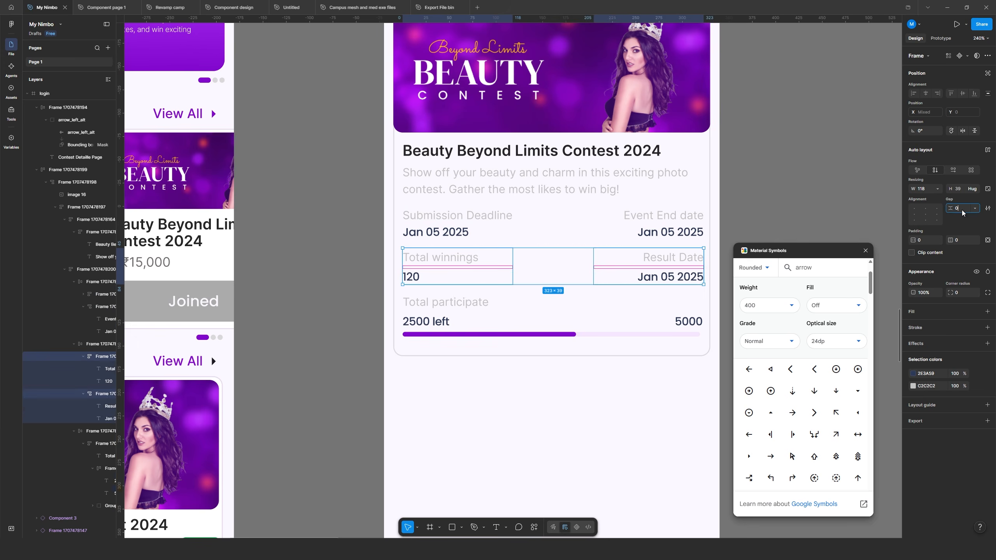
pyautogui.press('Return')
# - Set the gap inside the Total participate block to 0
pyautogui.doubleClick(437, 305)
pyautogui.click(963, 209)
pyautogui.write('0')
pyautogui.press('Return')
pyautogui.click(785, 220)
# - Set the card frame's height to hug its contents and its bottom padding to 20
pyautogui.doubleClick(431, 315)
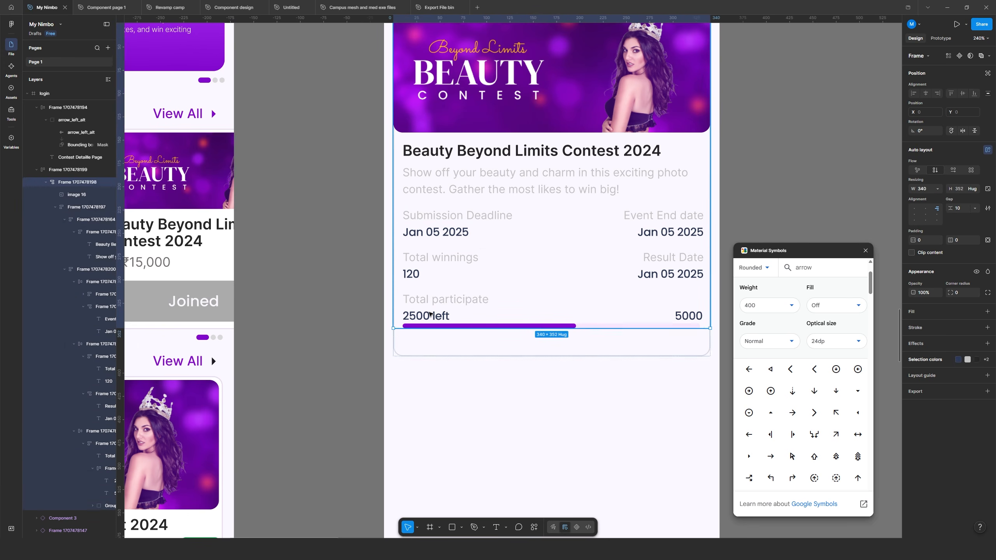
pyautogui.click(628, 339)
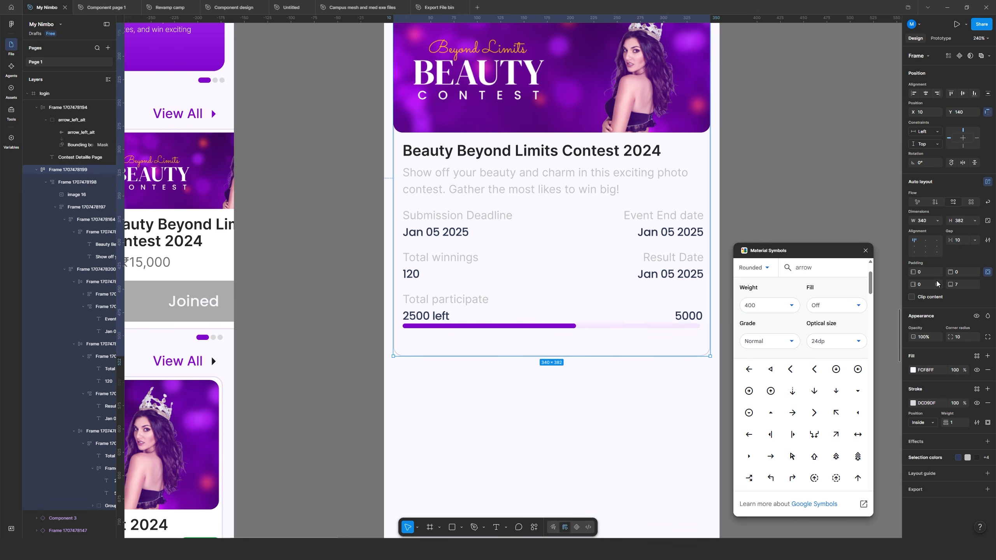
pyautogui.click(975, 221)
pyautogui.click(954, 234)
pyautogui.scroll(2, 421, 262)
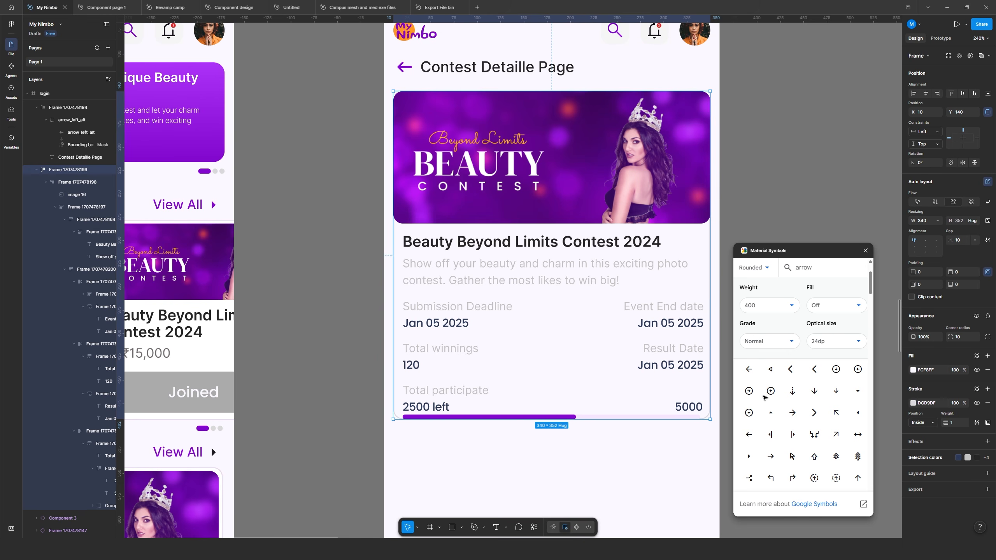
pyautogui.click(956, 284)
pyautogui.write('20')
pyautogui.press('Return')
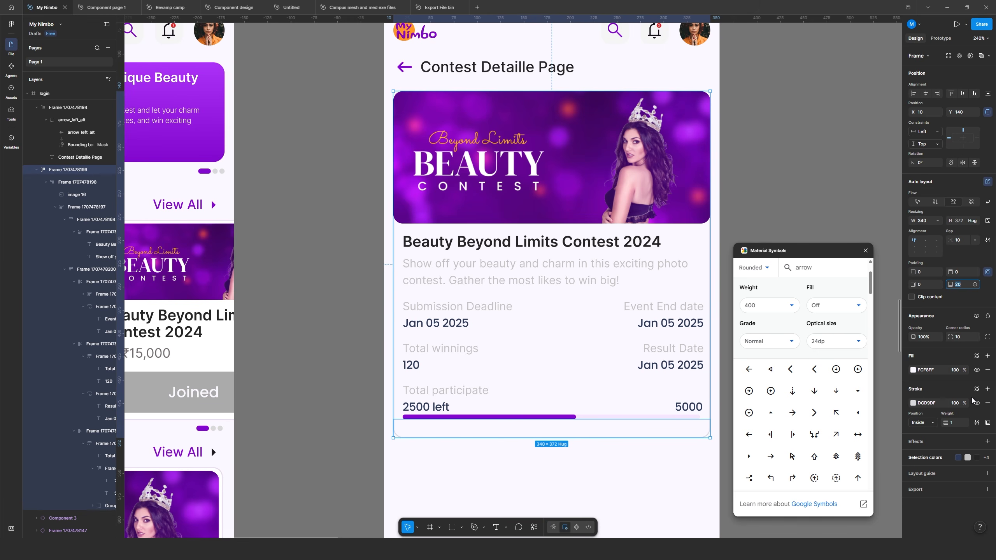
pyautogui.click(356, 455)
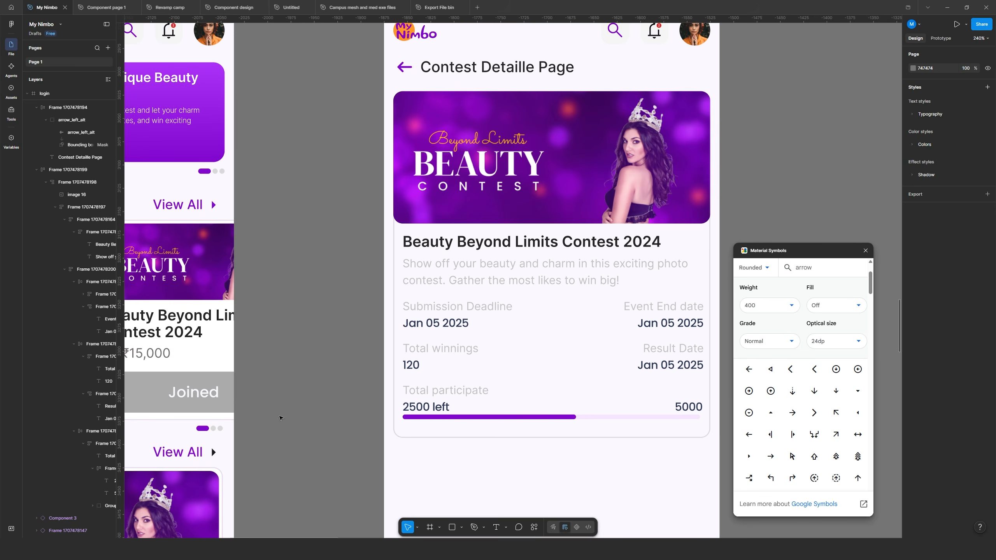
# - Draw a nearly horizontal divider line about 340 long below the card, spanning the card's width
pyautogui.scroll(-5, 457, 407)
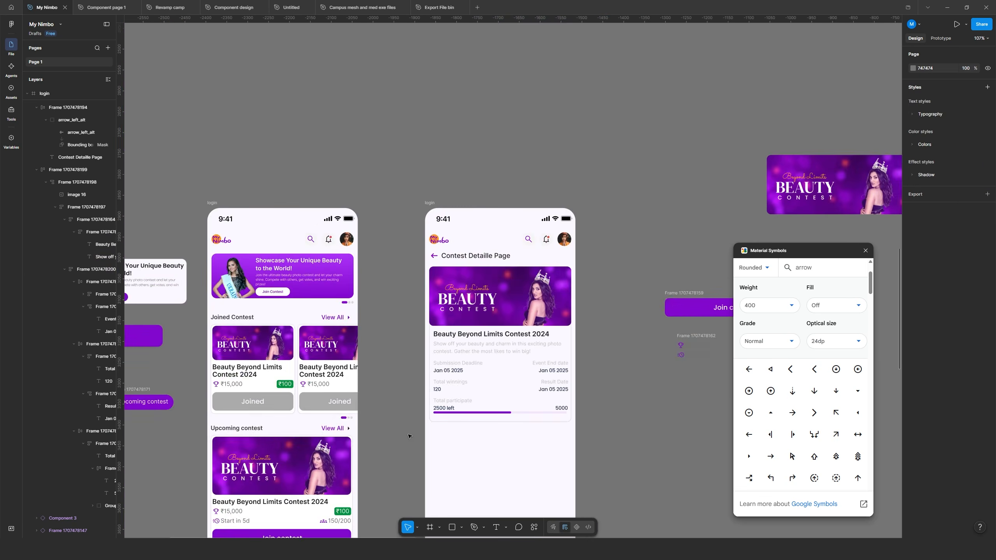
pyautogui.scroll(4, 421, 431)
pyautogui.press('l')
pyautogui.moveTo(435, 442); pyautogui.dragTo(704, 440)
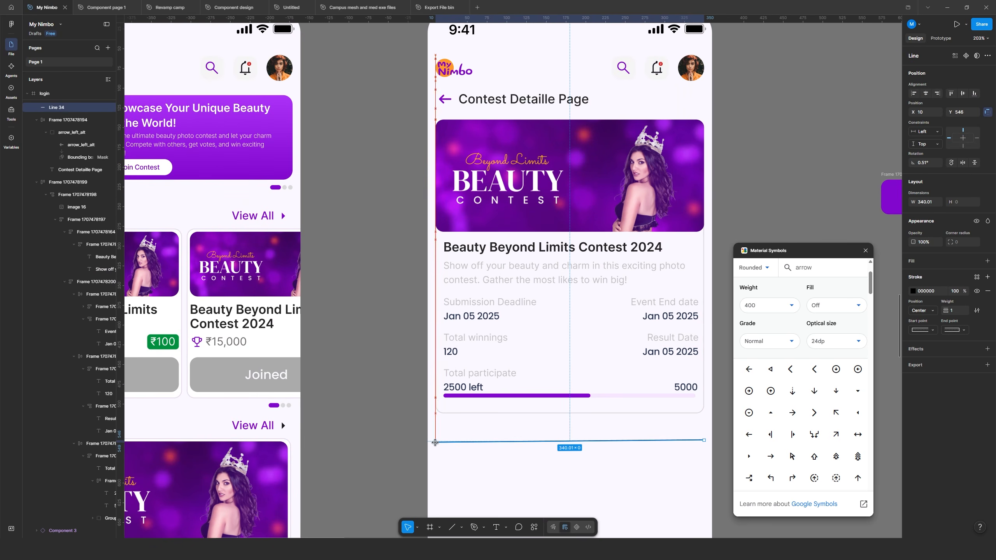
# - Move the divider line into the card between the contest description and the info rows
pyautogui.hotkey('ctrl', 'x')
pyautogui.doubleClick(511, 308)
pyautogui.hotkey('ctrl', 'd')
pyautogui.click(510, 316)
pyautogui.hotkey('ctrl', 'shift', 'r')
pyautogui.press('Escape')
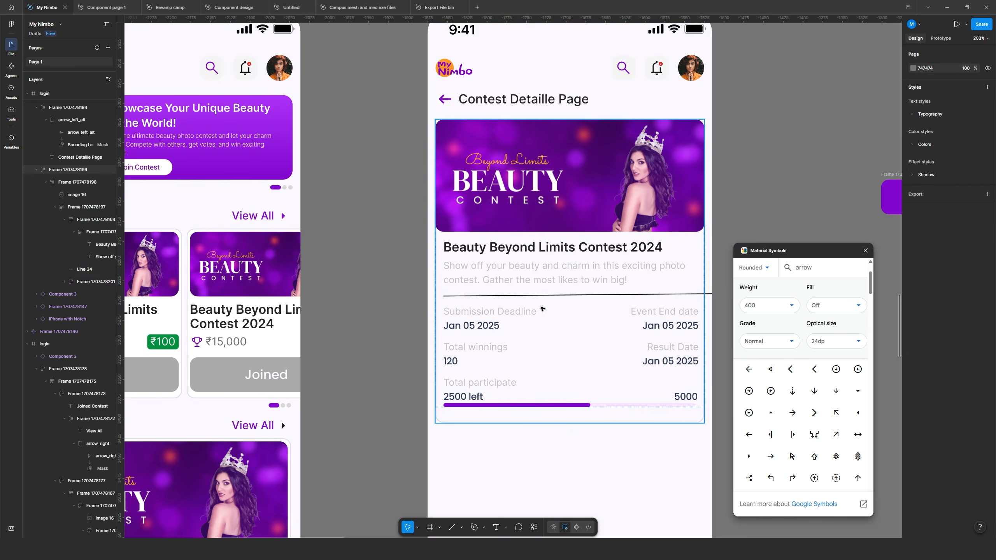
# - Make the card's divider line fill the available width and match its colour to the pale unfilled part of the progress bar
pyautogui.click(557, 295)
pyautogui.click(936, 170)
pyautogui.click(919, 183)
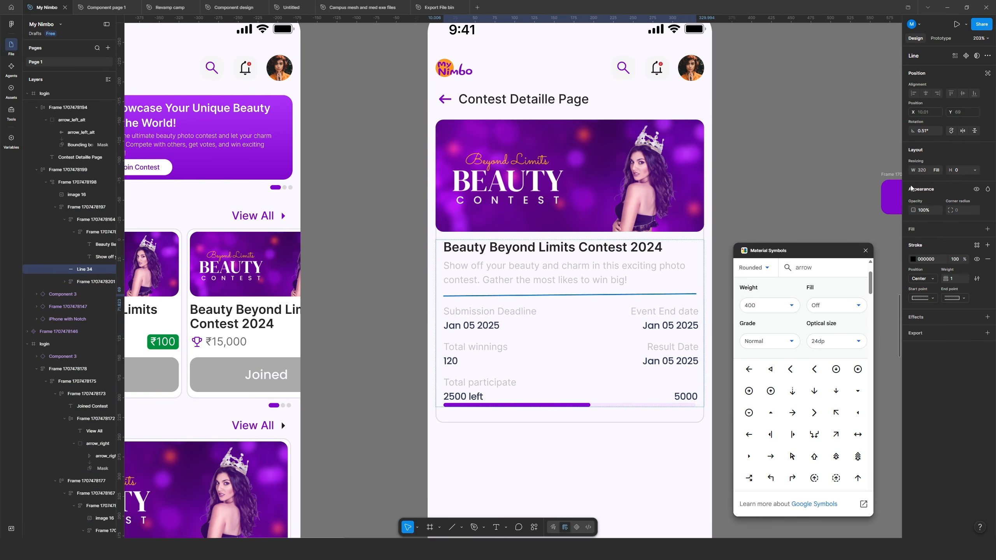
pyautogui.click(768, 212)
pyautogui.click(481, 296)
pyautogui.press('i')
pyautogui.click(669, 406)
pyautogui.click(270, 333)
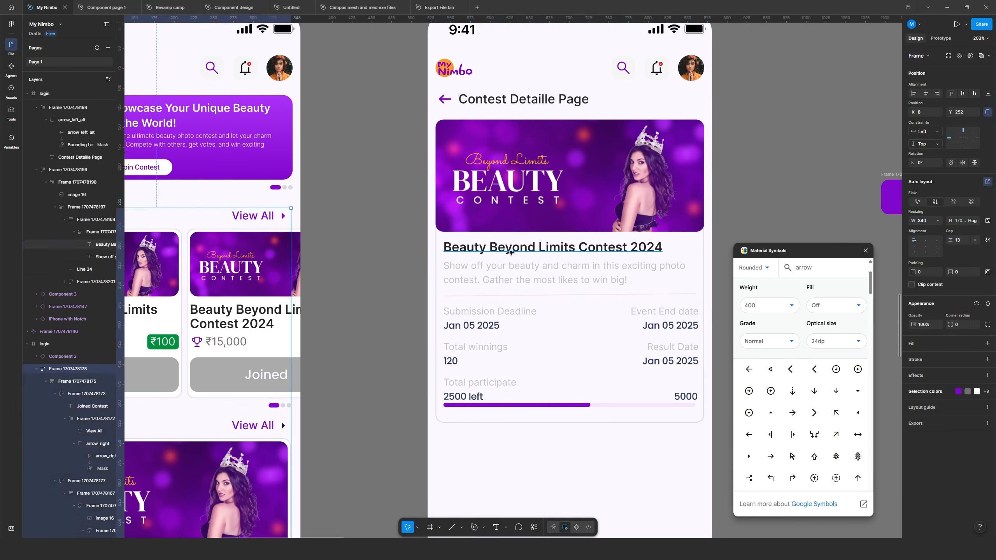
# - Change the contest description text colour to dark grey 656565
pyautogui.click(495, 271)
pyautogui.click(913, 345)
pyautogui.click(815, 415)
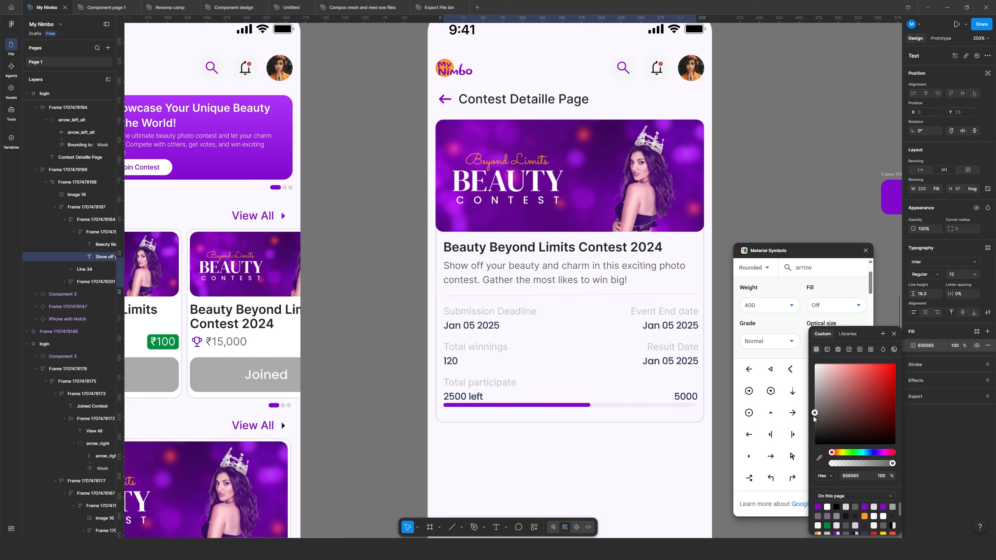
pyautogui.click(369, 379)
# - Move the loose Join contest button onto the contest details screen, just below the info card
pyautogui.scroll(-2, 273, 371)
pyautogui.scroll(-3, 629, 353)
pyautogui.click(672, 76)
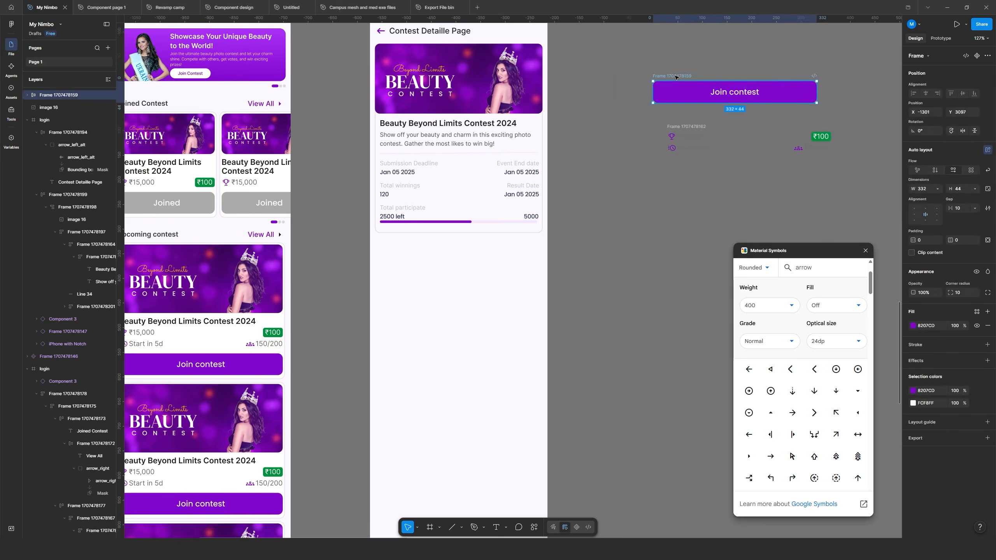
pyautogui.scroll(-1, 620, 227)
pyautogui.moveTo(666, 94); pyautogui.dragTo(447, 246)
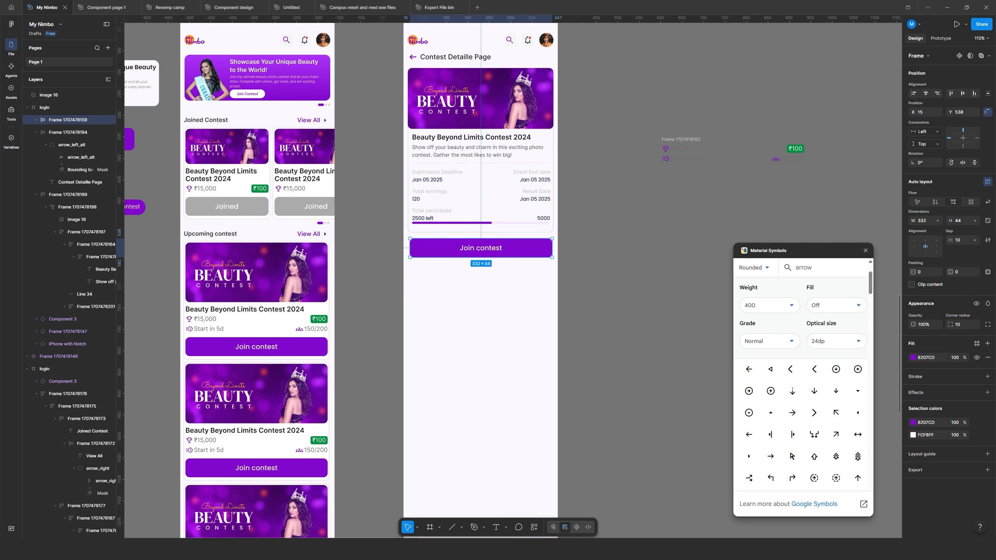
pyautogui.click(442, 290)
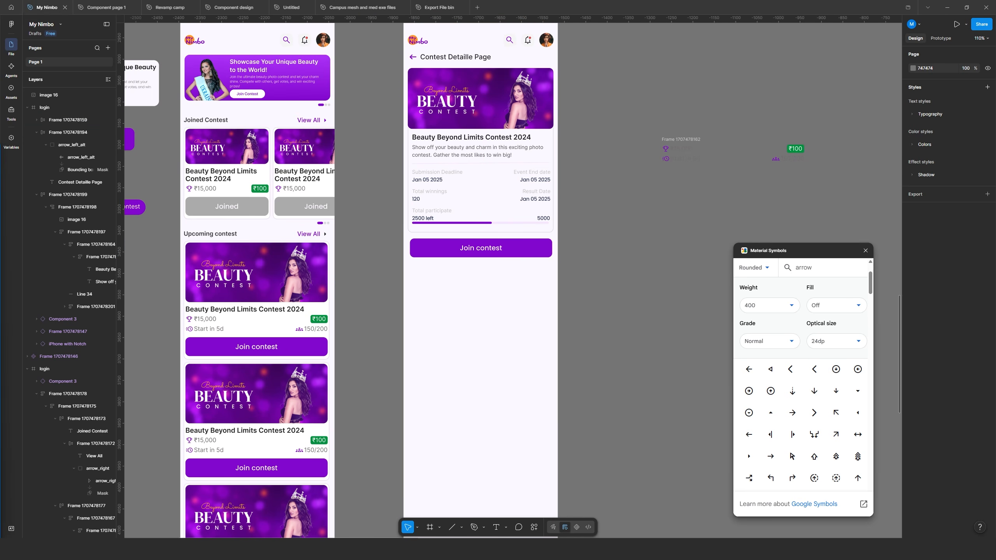
# - Add the text "Participation Details" below the Join contest button
pyautogui.press('t')
pyautogui.click(436, 303)
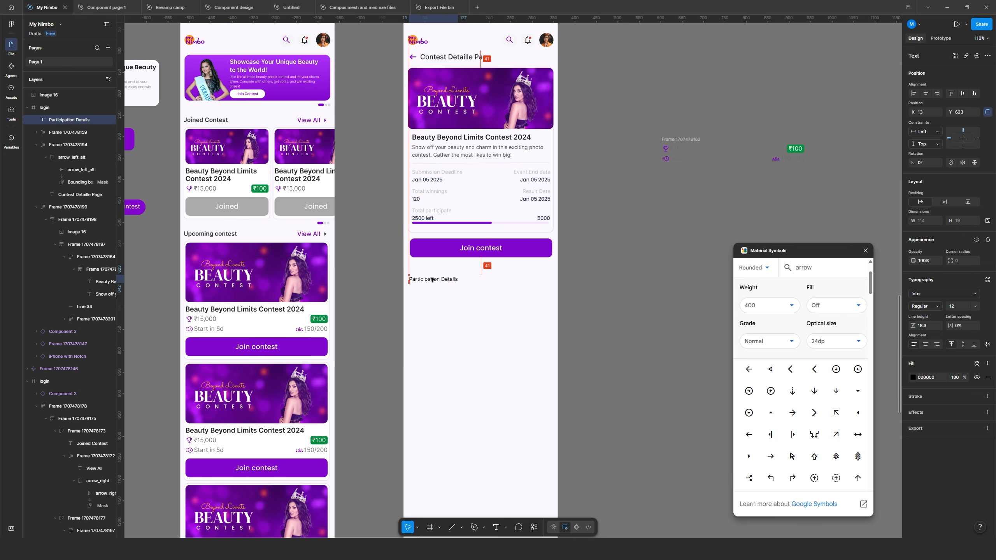
pyautogui.scroll(6, 422, 276)
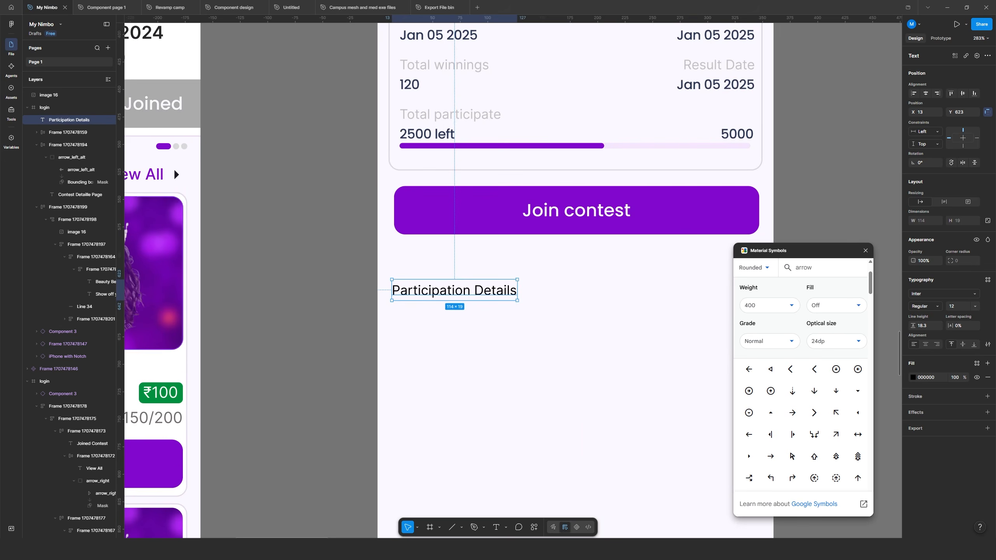
# - Draw a horizontal line about 114 long directly beneath the Participation Details text, matching its width
pyautogui.click(491, 317)
pyautogui.moveTo(470, 294); pyautogui.dragTo(469, 310)
pyautogui.press('Delete')
pyautogui.press('l')
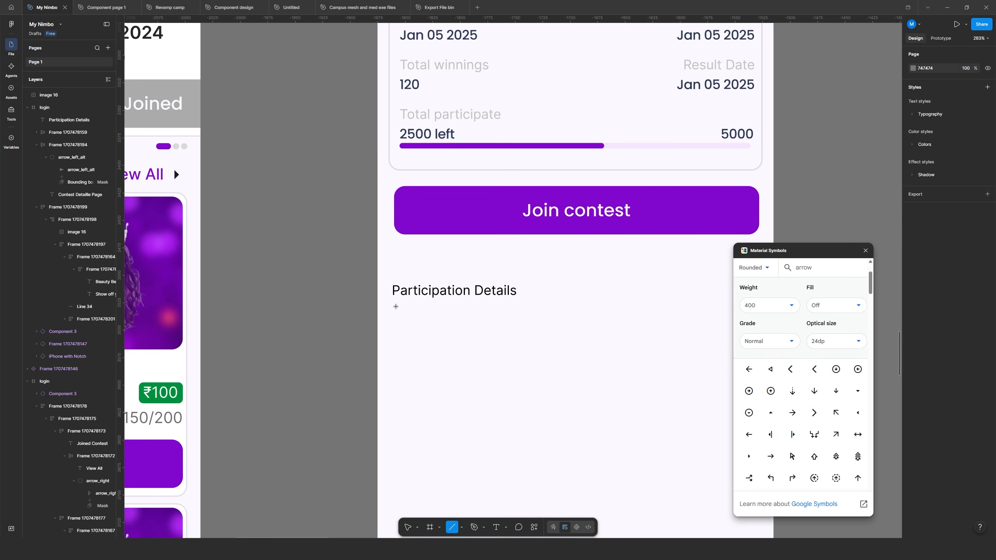
pyautogui.moveTo(392, 306); pyautogui.dragTo(517, 306)
pyautogui.scroll(2, 418, 293)
# - Wrap the Participation Details text and its underline in an auto-layout frame and shift the frame to X 10, Y 611
pyautogui.keyDown('shift'); pyautogui.click(420, 295); pyautogui.keyUp('shift')
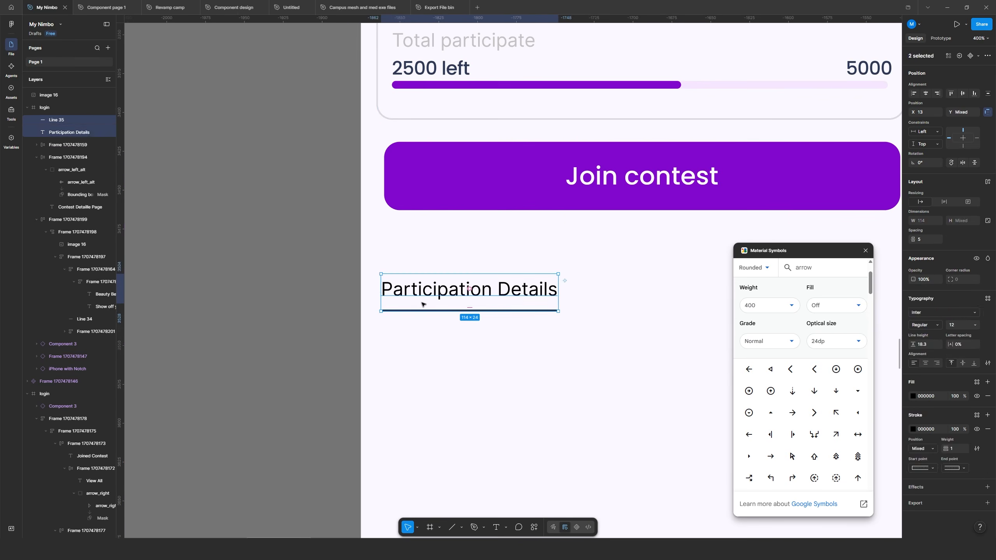
pyautogui.hotkey('shift', 'a')
pyautogui.moveTo(422, 300); pyautogui.dragTo(417, 281)
pyautogui.click(595, 389)
# - Apply the Round end style to the underline and set the Participation Details frame's gap to 7
pyautogui.keyDown('ctrl'); pyautogui.click(510, 293); pyautogui.keyUp('ctrl')
pyautogui.click(928, 298)
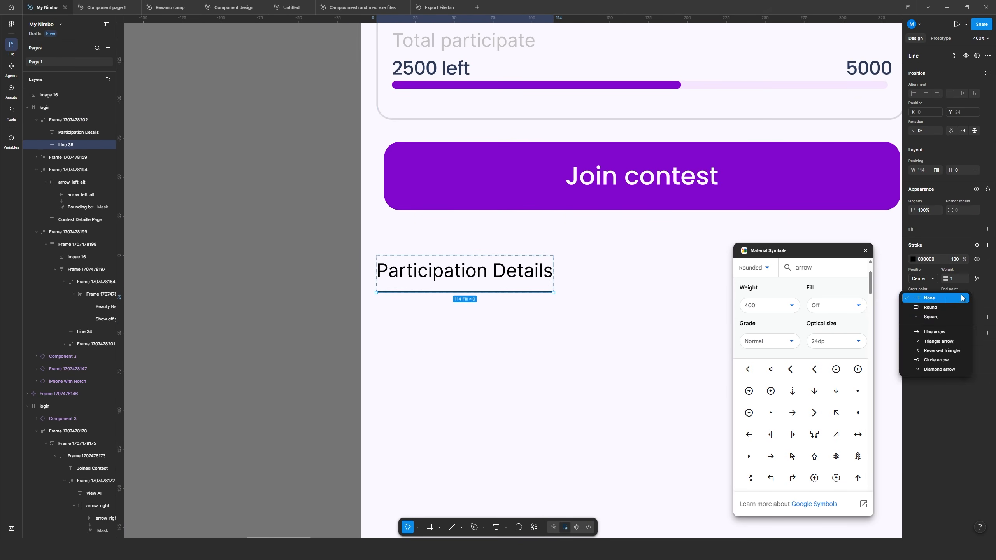
pyautogui.click(933, 308)
pyautogui.click(549, 345)
pyautogui.click(433, 291)
pyautogui.click(963, 241)
pyautogui.write('8')
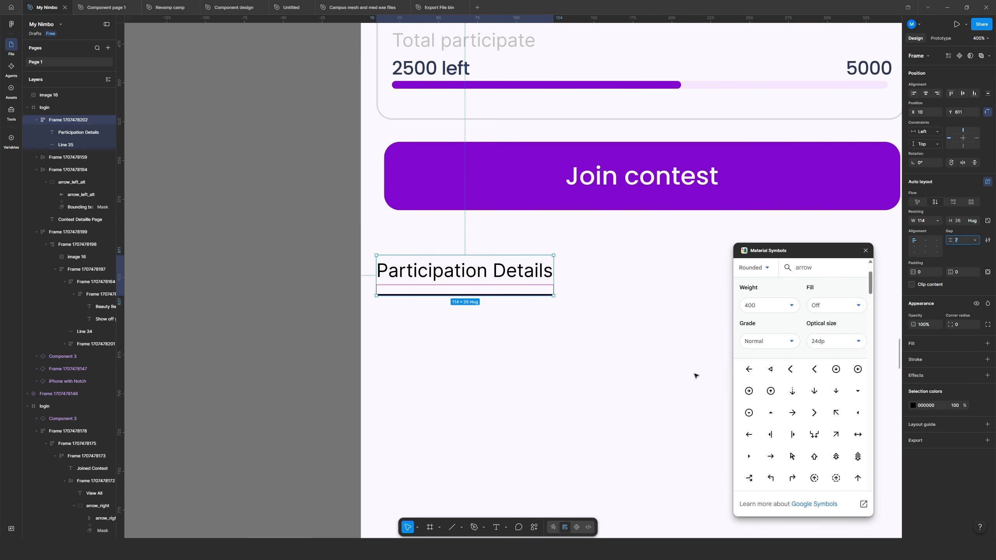
# - Duplicate the Participation Details tab twice along the same row to make three tabs
pyautogui.click(582, 398)
pyautogui.moveTo(426, 266); pyautogui.dragTo(614, 266)
pyautogui.moveTo(650, 370); pyautogui.dragTo(403, 394)
pyautogui.moveTo(437, 297); pyautogui.dragTo(625, 297)
pyautogui.scroll(-2, 514, 373)
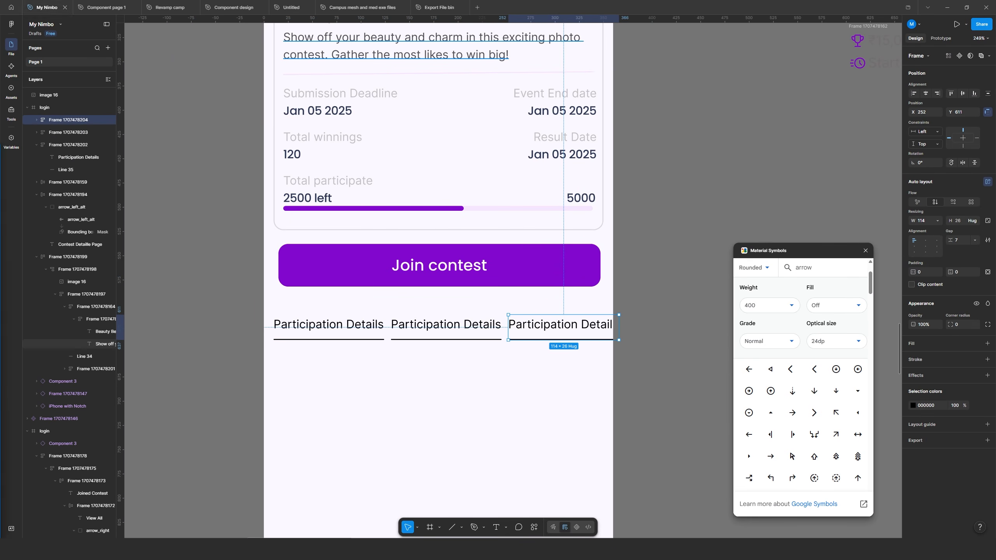
# - Change the middle tab's text to "Leader Board"
pyautogui.doubleClick(446, 324)
pyautogui.write('Leader Board')
pyautogui.press('Escape')
# - Make the Leader Board tab's frame hug its text, with the underline filling the frame's width
pyautogui.keyDown('ctrl'); pyautogui.click(446, 340); pyautogui.keyUp('ctrl')
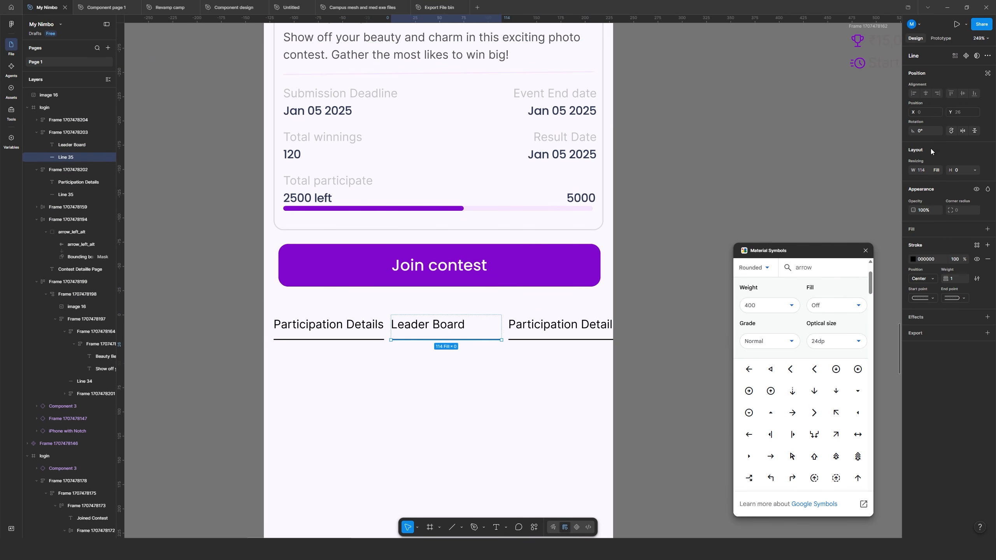
pyautogui.click(978, 279)
pyautogui.click(937, 170)
pyautogui.click(429, 325)
pyautogui.click(430, 325)
pyautogui.click(421, 340)
pyautogui.click(937, 171)
pyautogui.click(434, 329)
pyautogui.click(434, 329)
pyautogui.click(471, 369)
pyautogui.click(458, 328)
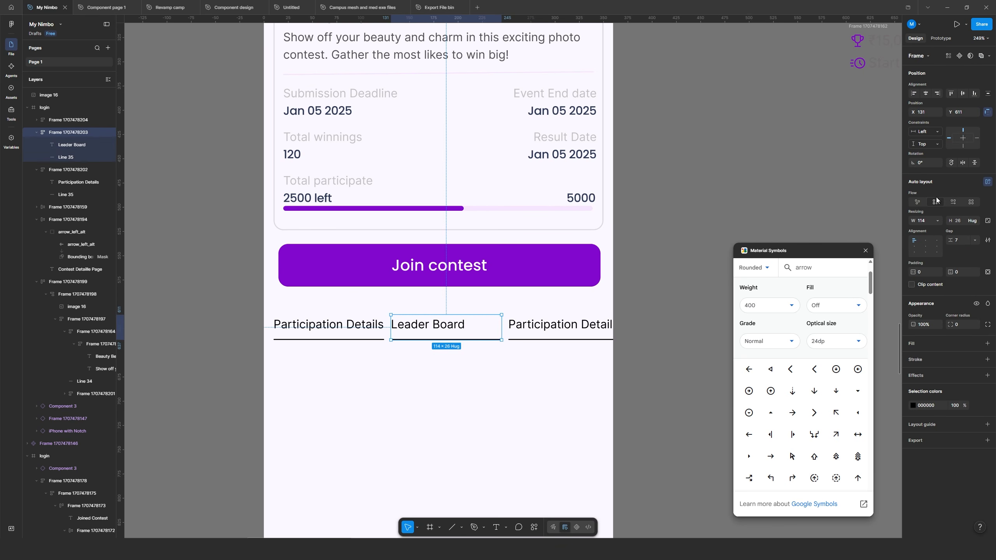
pyautogui.click(372, 333)
pyautogui.click(352, 354)
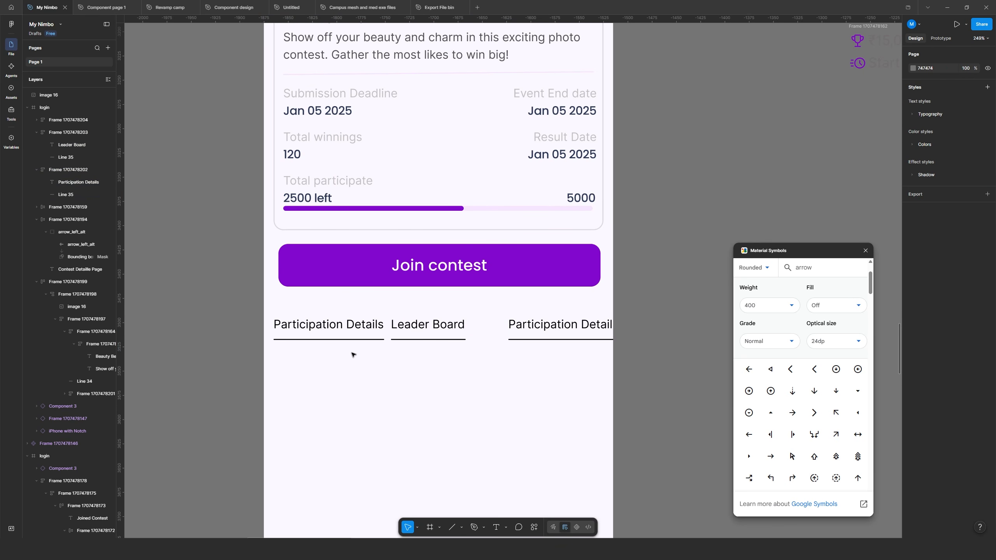
pyautogui.moveTo(544, 328); pyautogui.dragTo(508, 328)
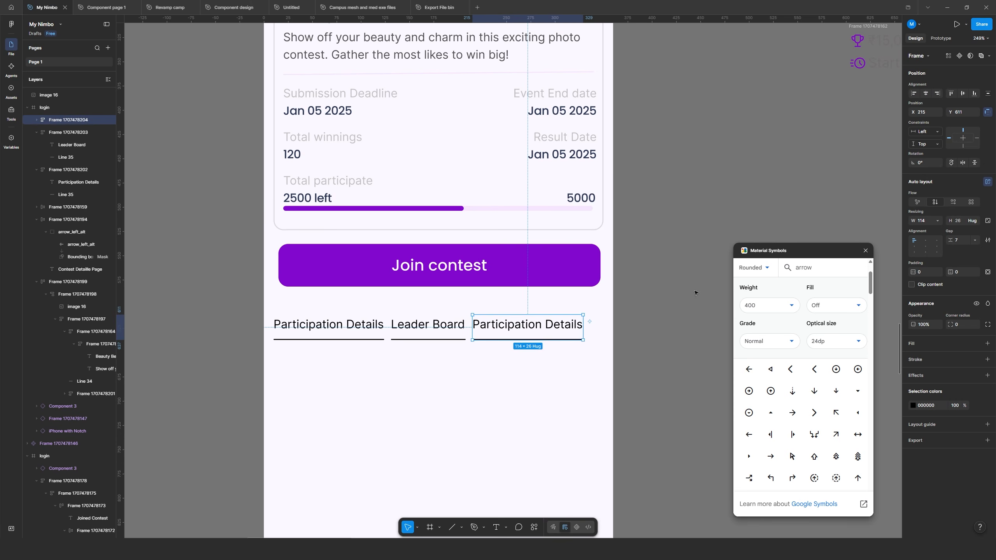
pyautogui.scroll(4, 504, 345)
pyautogui.click(505, 344)
pyautogui.doubleClick(505, 319)
pyautogui.click(935, 171)
pyautogui.click(915, 175)
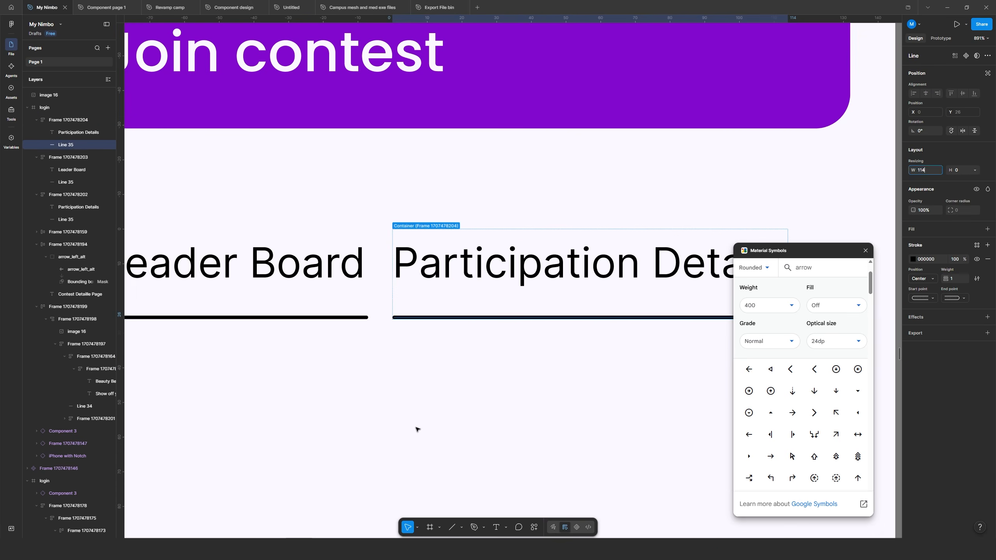
pyautogui.click(416, 429)
pyautogui.scroll(-2, 402, 354)
pyautogui.hotkey('ctrl', 'z')
pyautogui.hotkey('ctrl', 'z')
pyautogui.hotkey('ctrl', 'z')
pyautogui.hotkey('ctrl', 'z')
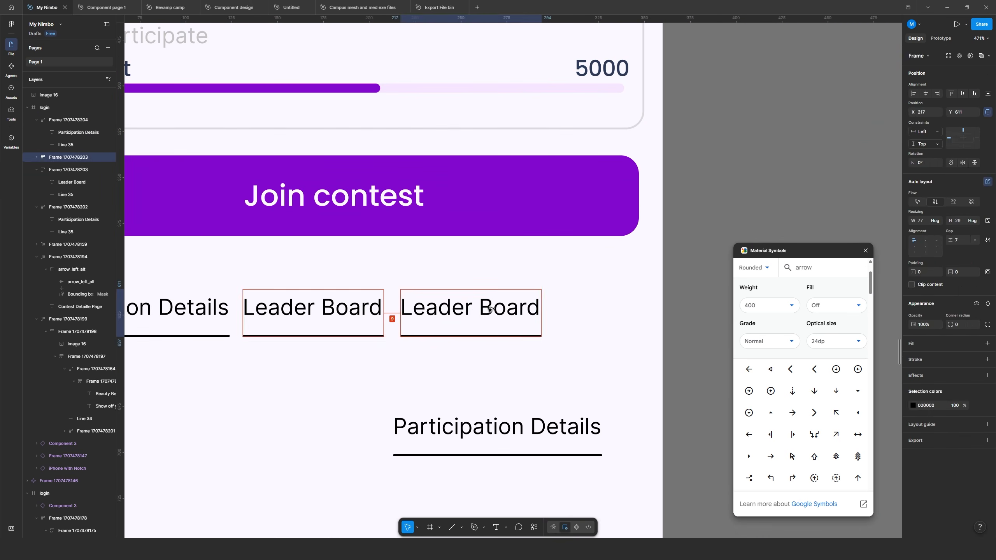
# - Recolour the underlines of the Leader Board and My Contest Photo tabs to the screen background colour FCF8FF
pyautogui.keyDown('ctrl'); pyautogui.click(451, 336); pyautogui.keyUp('ctrl')
pyautogui.keyDown('ctrl'); pyautogui.keyDown('shift'); pyautogui.click(355, 337); pyautogui.keyUp('shift'); pyautogui.keyUp('ctrl')
pyautogui.press('i')
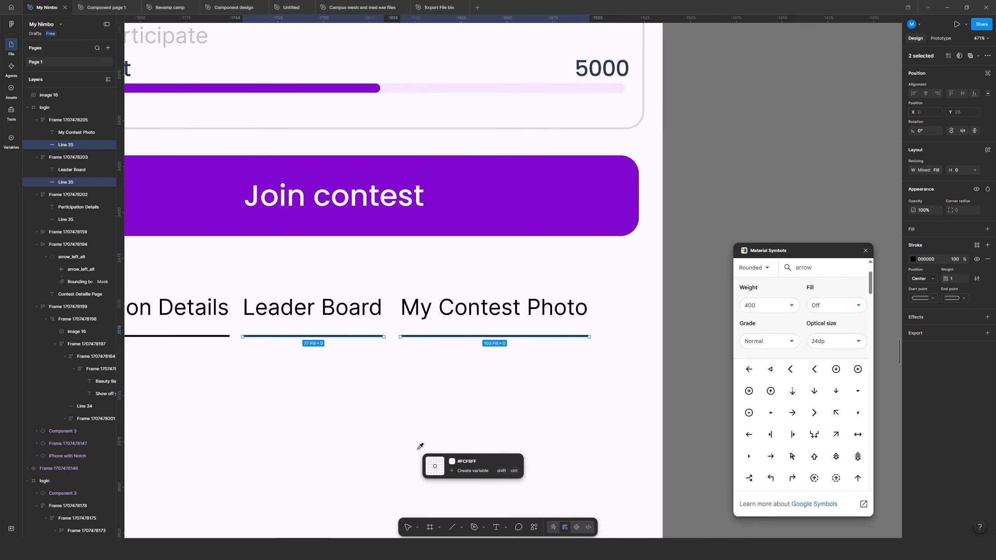
pyautogui.click(417, 446)
pyautogui.scroll(-2, 353, 373)
pyautogui.click(282, 336)
pyautogui.click(387, 426)
# - Set all three tab labels to Medium weight and font size 14
pyautogui.keyDown('ctrl'); pyautogui.click(185, 333); pyautogui.keyUp('ctrl')
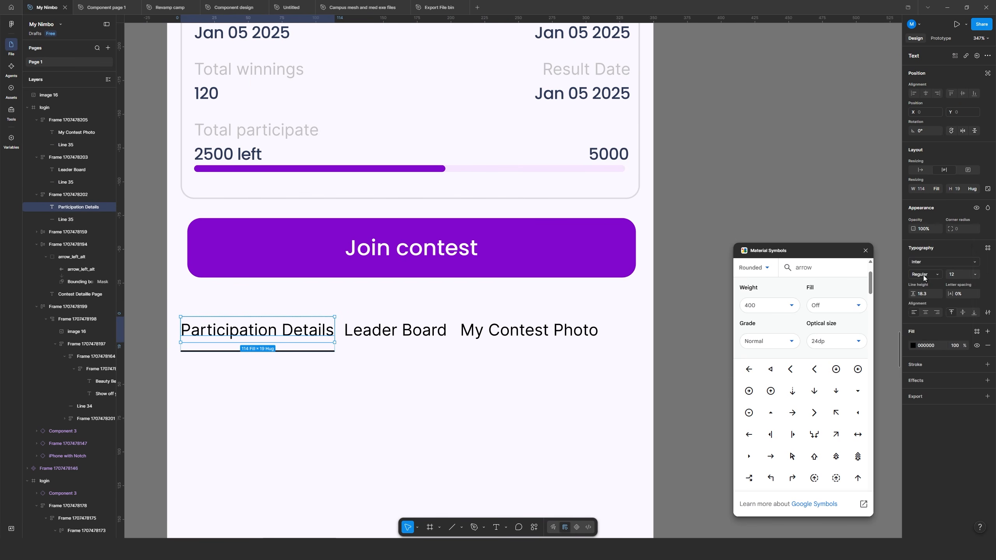
pyautogui.click(924, 276)
pyautogui.click(942, 280)
pyautogui.keyDown('ctrl'); pyautogui.keyDown('shift'); pyautogui.click(392, 334); pyautogui.keyUp('shift'); pyautogui.keyUp('ctrl')
pyautogui.keyDown('ctrl'); pyautogui.keyDown('shift'); pyautogui.click(502, 332); pyautogui.keyUp('shift'); pyautogui.keyUp('ctrl')
pyautogui.click(923, 274)
pyautogui.click(924, 284)
pyautogui.click(956, 275)
pyautogui.write('14')
pyautogui.press('Return')
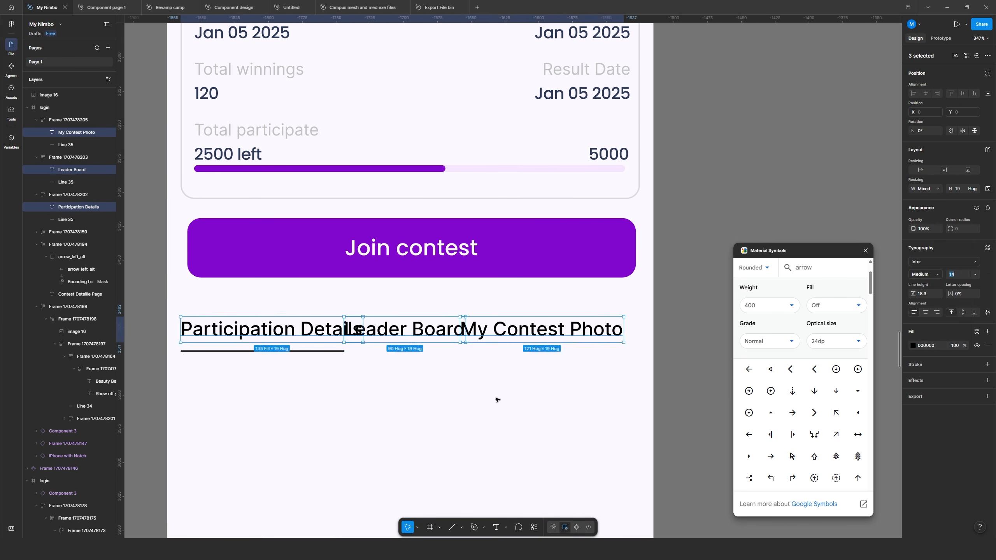
pyautogui.click(496, 400)
# - Make the underline of the Participation Details tab fill its frame's full width
pyautogui.click(267, 333)
pyautogui.click(295, 351)
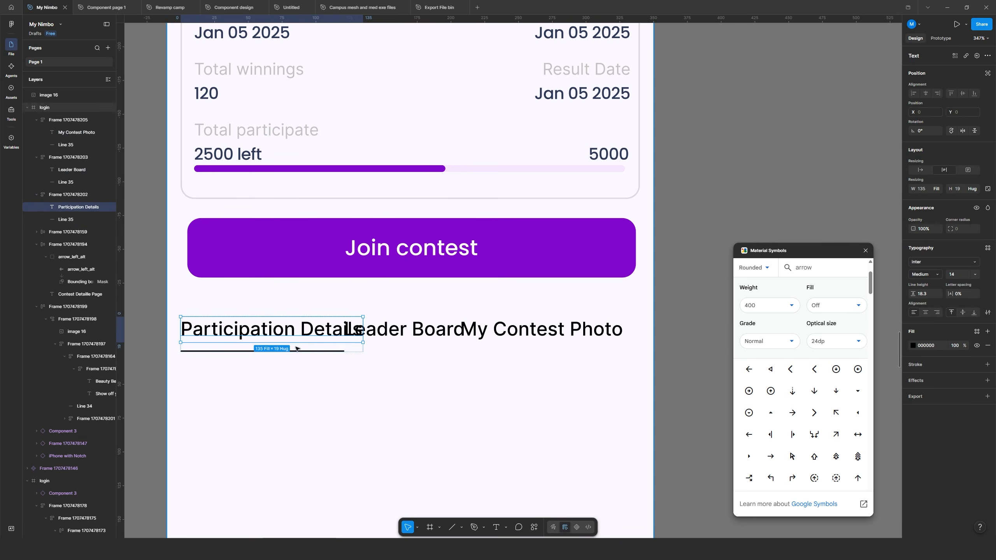
pyautogui.click(293, 348)
pyautogui.scroll(3, 217, 369)
pyautogui.keyDown('ctrl'); pyautogui.click(251, 328); pyautogui.keyUp('ctrl')
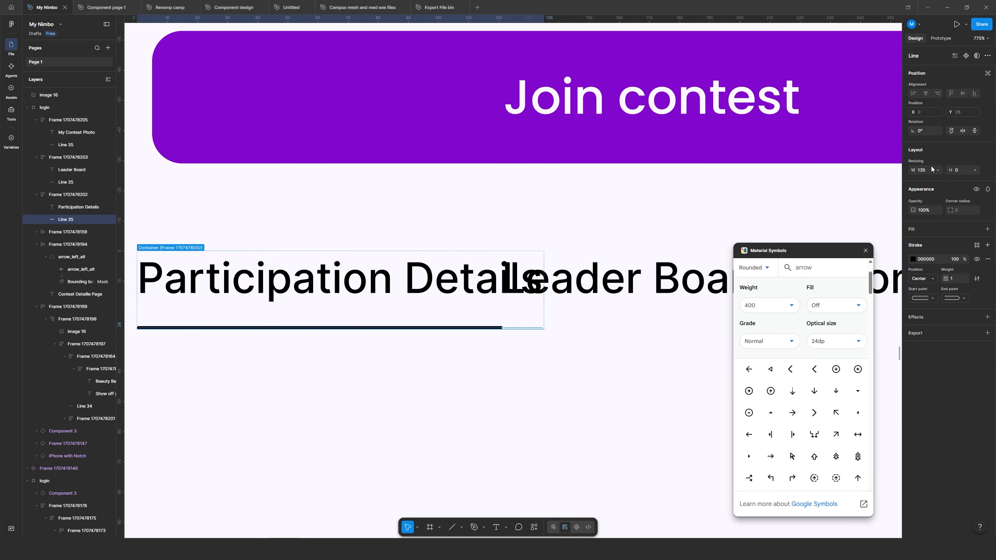
pyautogui.scroll(-3, 503, 373)
# - Combine the three tabs into a horizontal auto-layout row with a gap of 10
pyautogui.click(568, 333)
pyautogui.keyDown('shift'); pyautogui.click(661, 330); pyautogui.keyUp('shift')
pyautogui.hotkey('shift', 'a')
pyautogui.moveTo(951, 239); pyautogui.dragTo(955, 239)
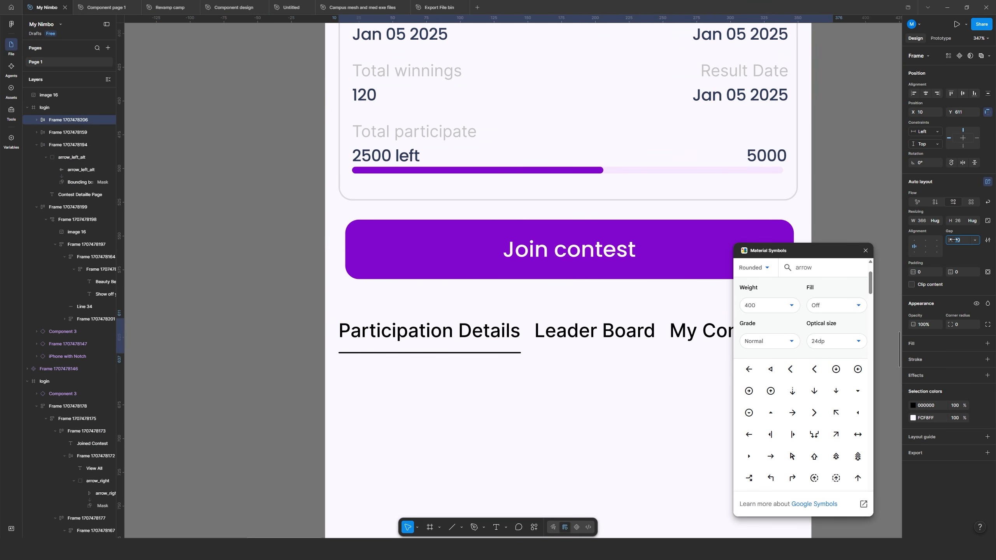
pyautogui.click(510, 387)
# - Recolour the Participation Details label and its underline to the purple of the Join contest button
pyautogui.keyDown('ctrl'); pyautogui.click(415, 332); pyautogui.keyUp('ctrl')
pyautogui.keyDown('ctrl'); pyautogui.keyDown('shift'); pyautogui.click(404, 353); pyautogui.keyUp('shift'); pyautogui.keyUp('ctrl')
pyautogui.press('i')
pyautogui.click(406, 272)
pyautogui.click(450, 399)
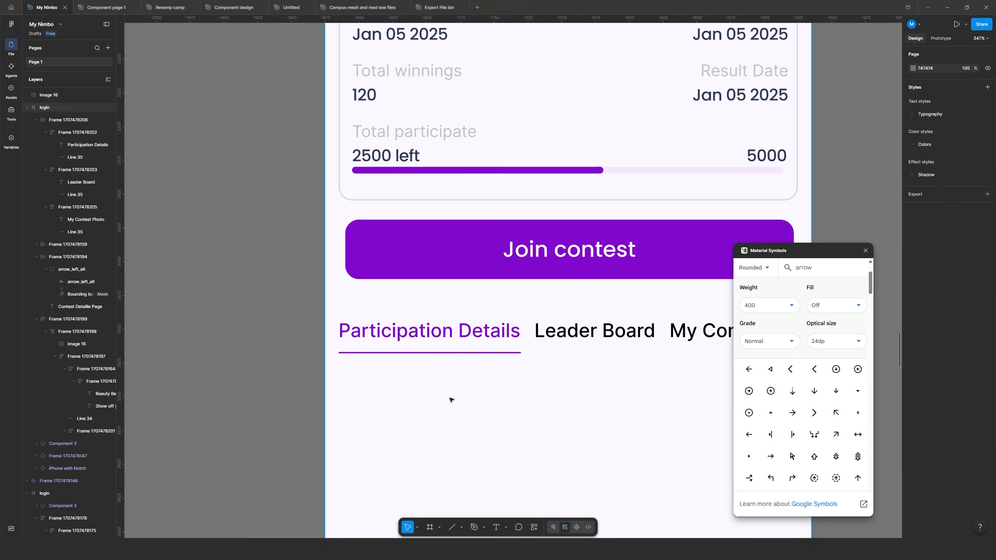
# - Nudge the tab row up to Y 606, closer to the Join contest button
pyautogui.scroll(-3, 450, 399)
pyautogui.click(527, 364)
pyautogui.press('Up')
pyautogui.press('Up')
pyautogui.press('Up')
pyautogui.press('Up')
pyautogui.press('Up')
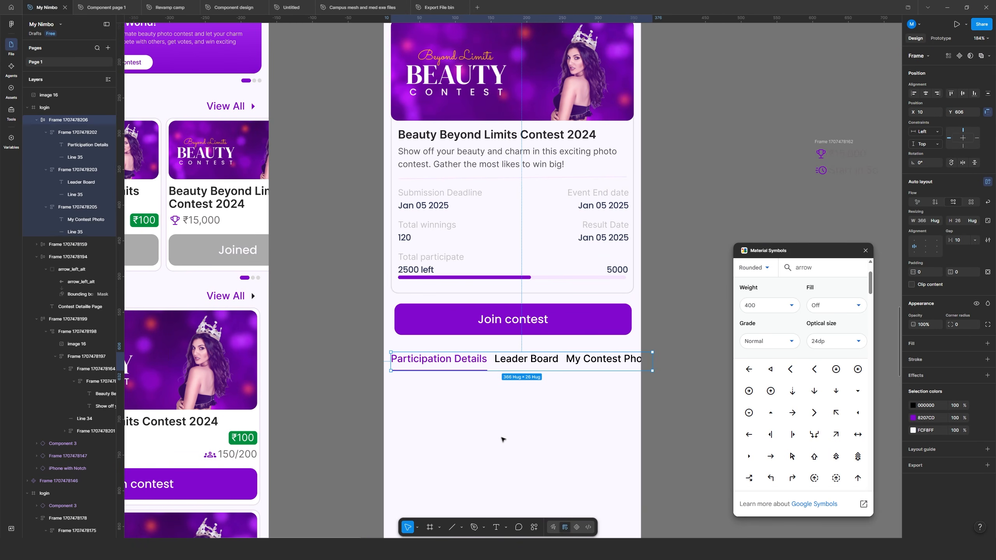
pyautogui.click(503, 439)
# - Widen the gap between the three tabs in the row slightly
pyautogui.click(420, 369)
pyautogui.click(416, 383)
pyautogui.click(460, 357)
pyautogui.moveTo(947, 240); pyautogui.dragTo(947, 256)
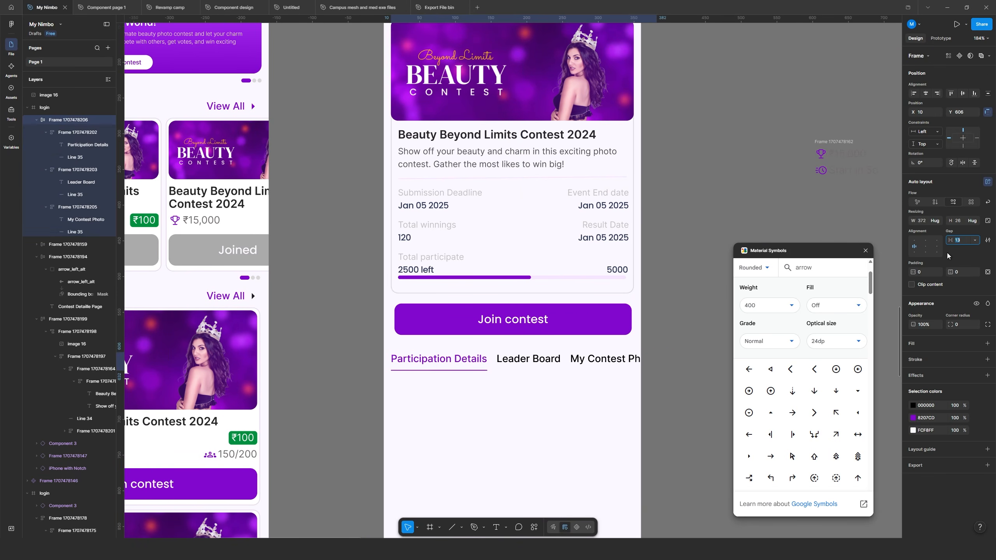
pyautogui.click(436, 443)
# - Add bulleted texts below the tabs reading "File Format JPG, PNG." and "File Size Limit: Up to 5 MB."
pyautogui.scroll(-2, 401, 321)
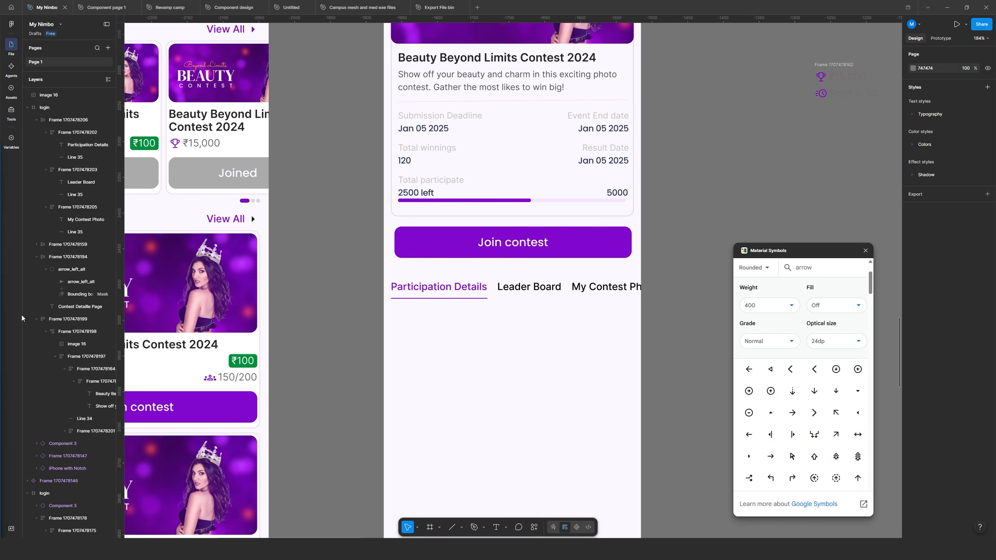
pyautogui.write('File Format JPG, PNG.')
pyautogui.moveTo(451, 350)
pyautogui.mouseDown()
pyautogui.moveTo(441, 325)
pyautogui.moveTo(441, 342)
pyautogui.mouseUp()
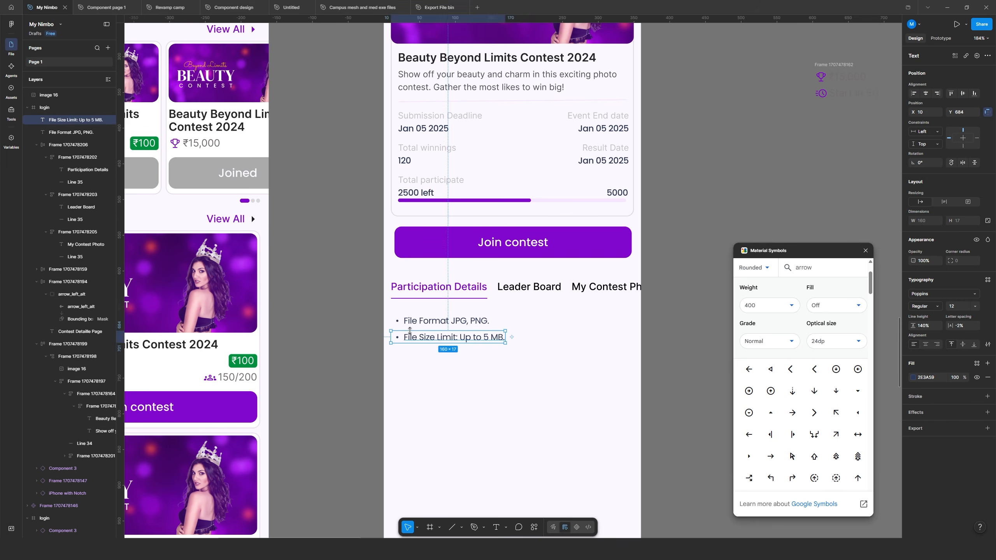
# - Add a copied bullet below the file size line reading "Resolution: Minimum 1080x1080 pixels."
pyautogui.doubleClick(418, 352)
pyautogui.moveTo(418, 336); pyautogui.dragTo(487, 399)
pyautogui.write('Resolution: Minimum 1080x1080 pixels.')
pyautogui.press('Escape')
# - Change the next two bullets to "Only original photos allowed" and "No watermarks or text overlays."
pyautogui.doubleClick(460, 368)
pyautogui.write('Only original photos allowed')
pyautogui.press('Escape')
pyautogui.doubleClick(459, 384)
pyautogui.write('No watermarks or text overlays.')
pyautogui.press('Escape')
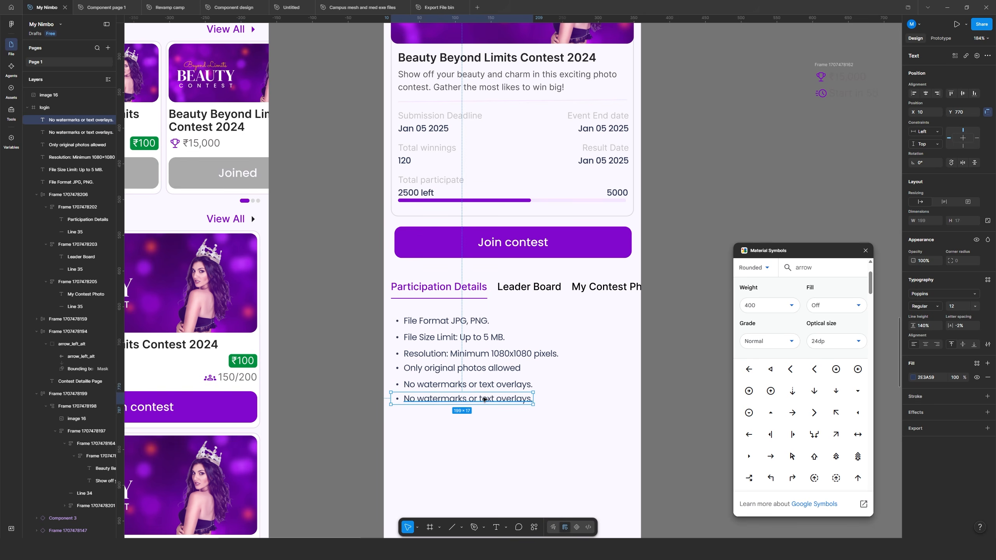
# - Change the last bullet's text to "Images must align with the theme"
pyautogui.doubleClick(487, 399)
pyautogui.doubleClick(453, 403)
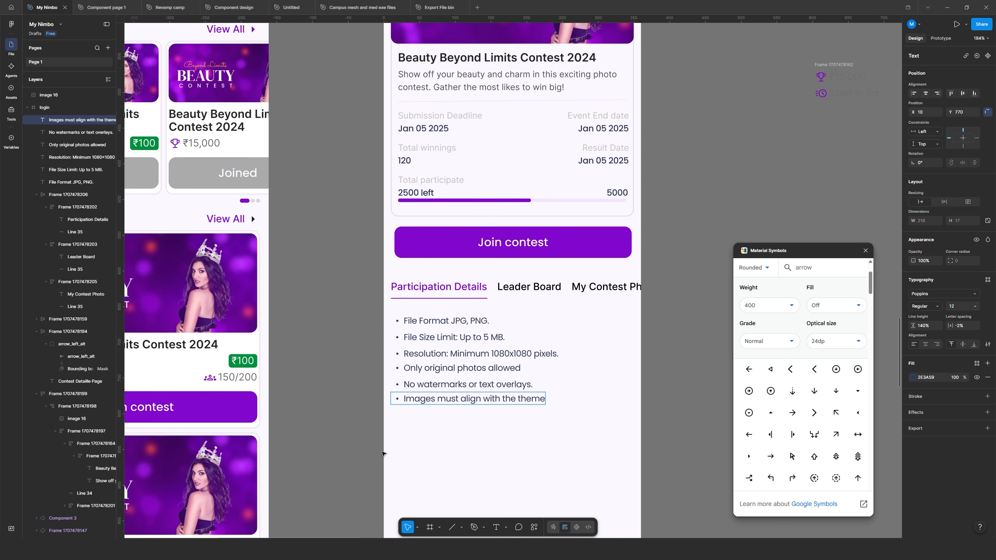
pyautogui.press('Escape')
# - Combine all six bullet texts into one vertical auto-layout list
pyautogui.keyDown('shift'); pyautogui.click(454, 384); pyautogui.keyUp('shift')
pyautogui.keyDown('shift'); pyautogui.click(455, 369); pyautogui.keyUp('shift')
pyautogui.keyDown('shift'); pyautogui.click(455, 354); pyautogui.keyUp('shift')
pyautogui.keyDown('shift'); pyautogui.click(455, 337); pyautogui.keyUp('shift')
pyautogui.keyDown('shift'); pyautogui.click(455, 321); pyautogui.keyUp('shift')
pyautogui.hotkey('shift', 'a')
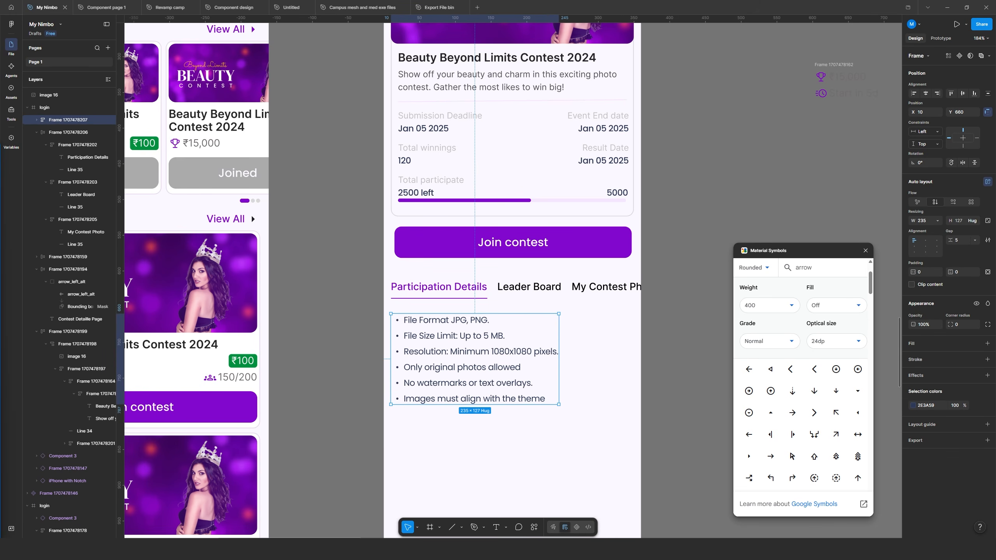
pyautogui.click(585, 380)
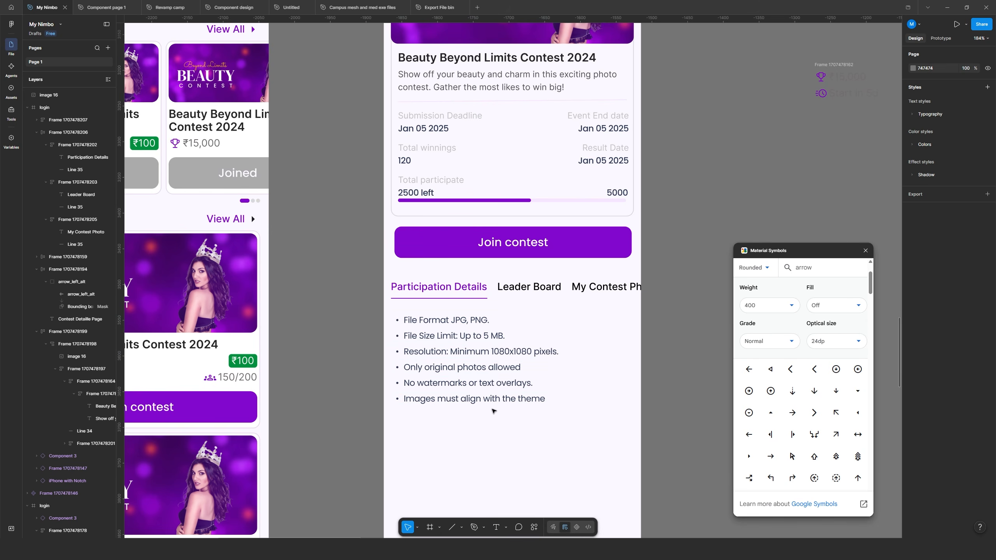
# - Combine the tab row and the bullet list into a vertical auto-layout frame with a gap of 22
pyautogui.click(445, 353)
pyautogui.keyDown('shift'); pyautogui.click(483, 288); pyautogui.keyUp('shift')
pyautogui.hotkey('shift', 'a')
pyautogui.click(959, 240)
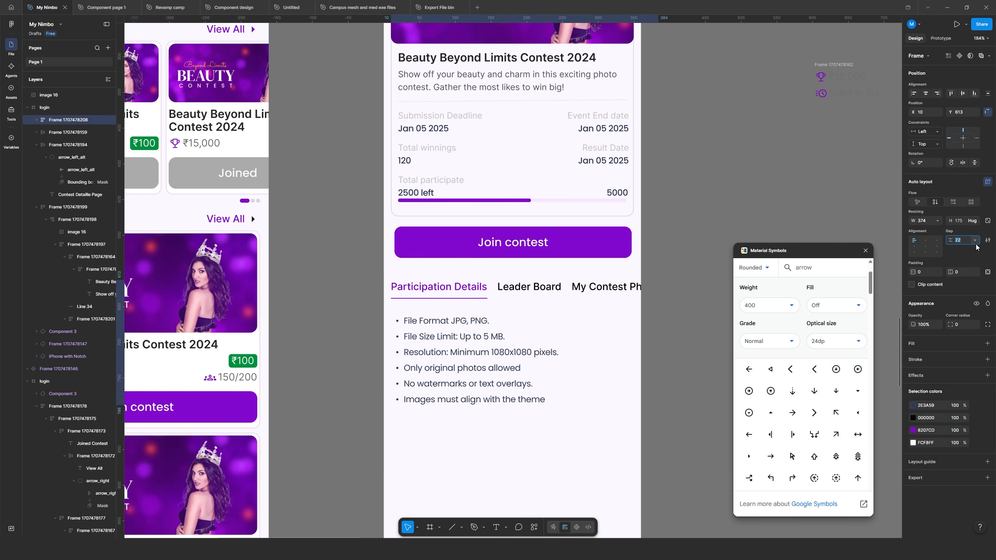
# - Copy the "Leader Board" tab label below the bullet list and change its text to "Winnings"
pyautogui.scroll(-3, 549, 331)
pyautogui.click(663, 333)
pyautogui.click(430, 197)
pyautogui.scroll(1, 429, 197)
pyautogui.scroll(-1, 430, 198)
pyautogui.scroll(2, 428, 197)
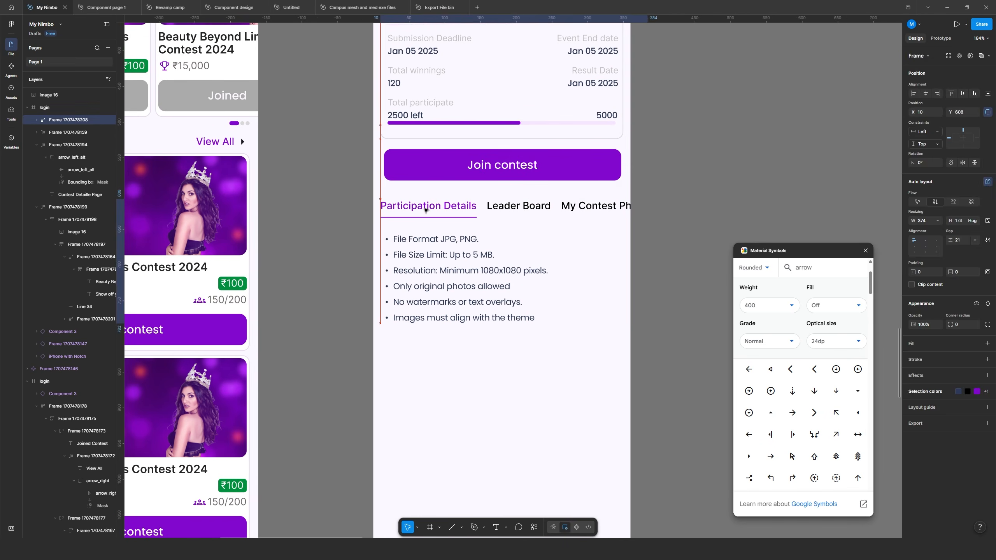
pyautogui.press('Escape')
pyautogui.keyDown('ctrl'); pyautogui.click(536, 208); pyautogui.keyUp('ctrl')
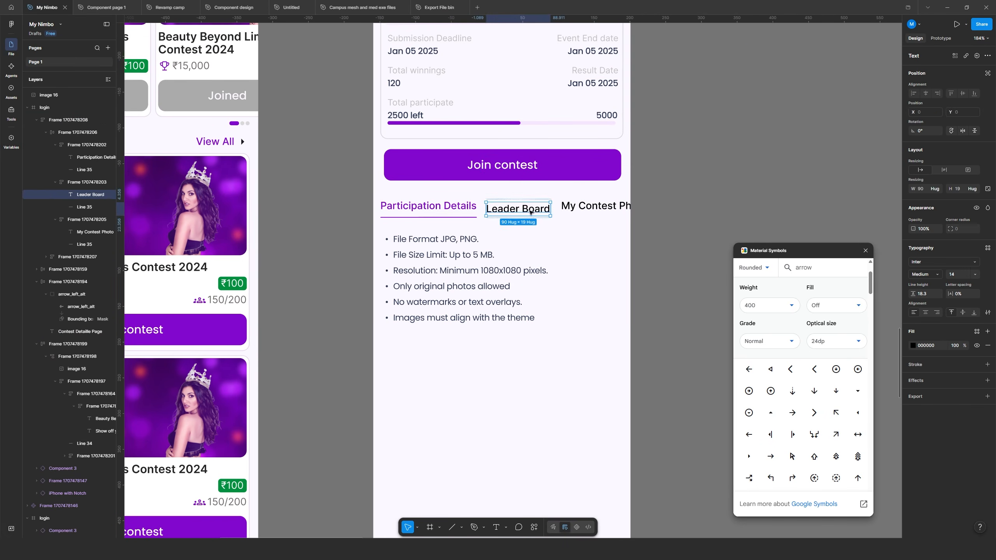
pyautogui.keyDown('alt'); pyautogui.moveTo(536, 208); pyautogui.dragTo(443, 357); pyautogui.keyUp('alt')
pyautogui.keyDown('ctrl'); pyautogui.keyDown('shift'); pyautogui.click(454, 208); pyautogui.keyUp('shift'); pyautogui.keyUp('ctrl')
pyautogui.doubleClick(412, 356)
pyautogui.write('Winnings')
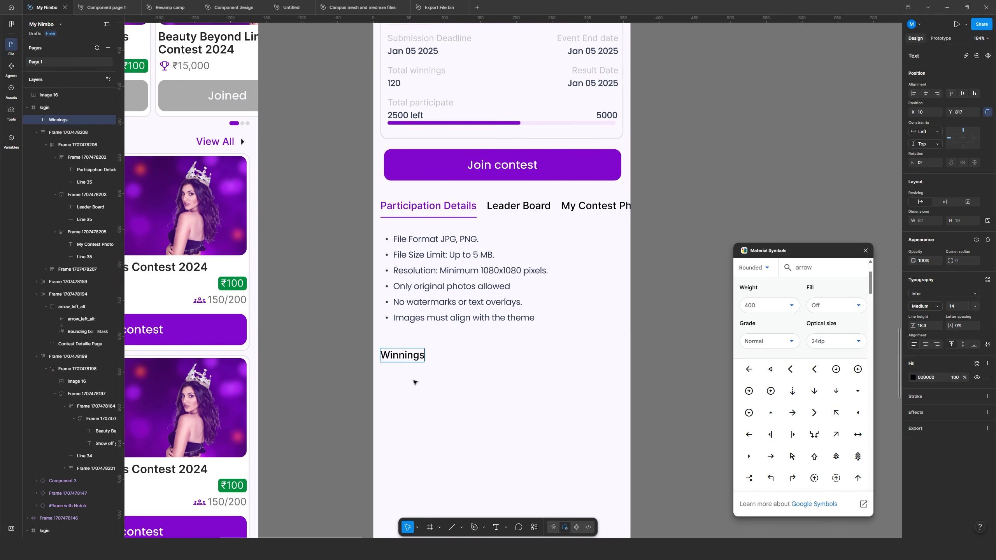
pyautogui.click(322, 392)
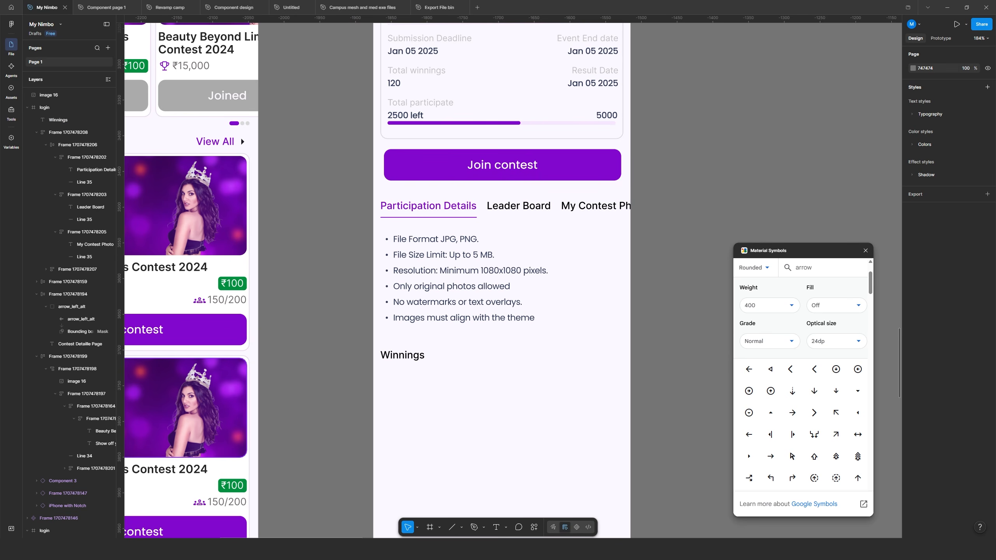
# - Duplicate the "Winnings" heading to the right edge of the same row
pyautogui.click(403, 355)
pyautogui.keyDown('alt'); pyautogui.moveTo(402, 355); pyautogui.dragTo(601, 355); pyautogui.keyUp('alt')
pyautogui.click(394, 408)
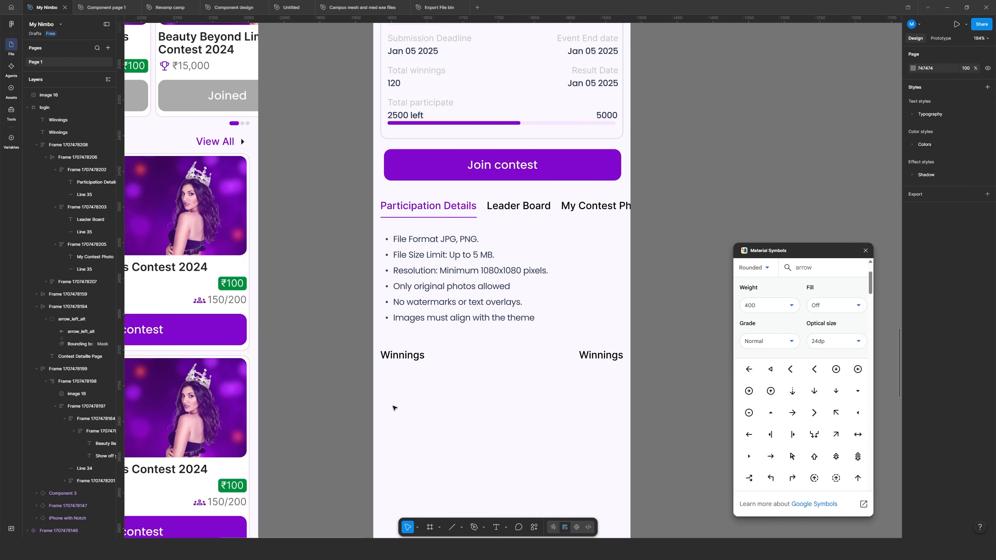
# - Draw a rounded rectangle about 335 × 75 directly beneath the "Winnings" heading as the prize card
pyautogui.press('r')
pyautogui.moveTo(382, 368); pyautogui.dragTo(621, 421)
pyautogui.click(449, 469)
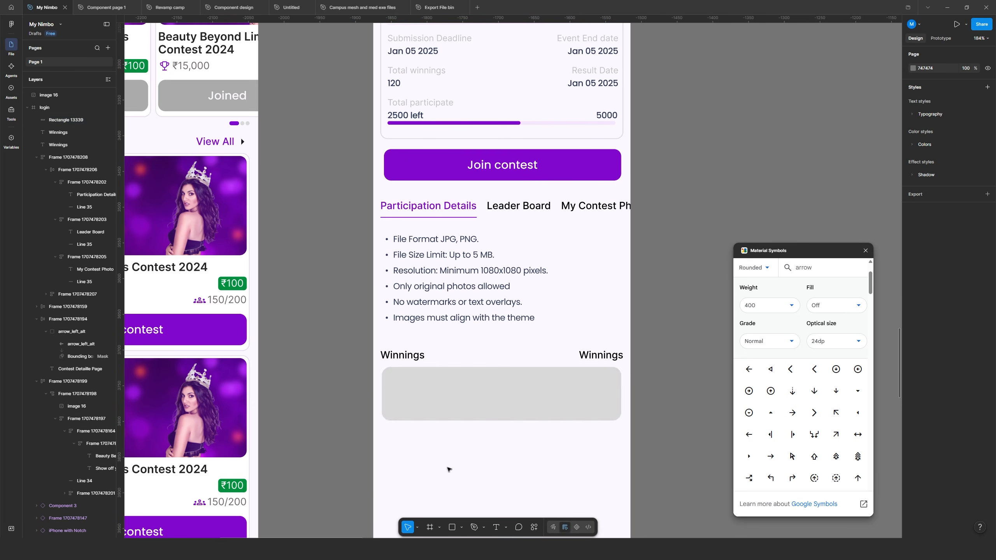
# - Add "Total winning" and a larger "₹8000" inside the card, using copies of the heading text
pyautogui.keyDown('alt'); pyautogui.moveTo(396, 358); pyautogui.dragTo(575, 401); pyautogui.keyUp('alt')
pyautogui.click(402, 426)
pyautogui.doubleClick(407, 398)
pyautogui.write('₹8000')
pyautogui.click(423, 406)
pyautogui.press('k')
# - Duplicate both card texts to the right half and change them to "No. of Winners" and "₹50"
pyautogui.keyDown('shift'); pyautogui.click(422, 381); pyautogui.keyUp('shift')
pyautogui.press('v')
pyautogui.doubleClick(574, 381)
pyautogui.write('No. of Winners ₹')
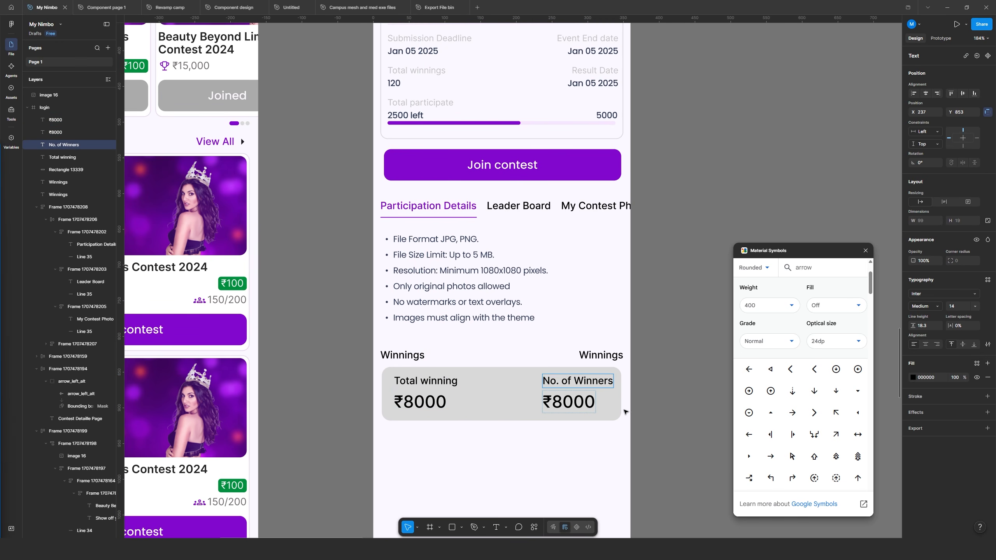
pyautogui.write('50')
# - Wrap each label and its amount in the card into its own vertical auto-layout group
pyautogui.click(426, 404)
pyautogui.keyDown('shift'); pyautogui.click(428, 381); pyautogui.keyUp('shift')
pyautogui.hotkey('shift', 'a')
pyautogui.click(559, 403)
pyautogui.keyDown('shift'); pyautogui.click(563, 381); pyautogui.keyUp('shift')
pyautogui.hotkey('shift', 'a')
# - Paste the trophy icon at the left end of the card and reposition the two text groups beside it
pyautogui.moveTo(427, 403); pyautogui.dragTo(477, 404)
pyautogui.click(513, 456)
pyautogui.hotkey('ctrl', 'v')
pyautogui.moveTo(511, 286); pyautogui.dragTo(402, 398)
pyautogui.scroll(3, 401, 398)
pyautogui.moveTo(509, 406); pyautogui.dragTo(483, 407)
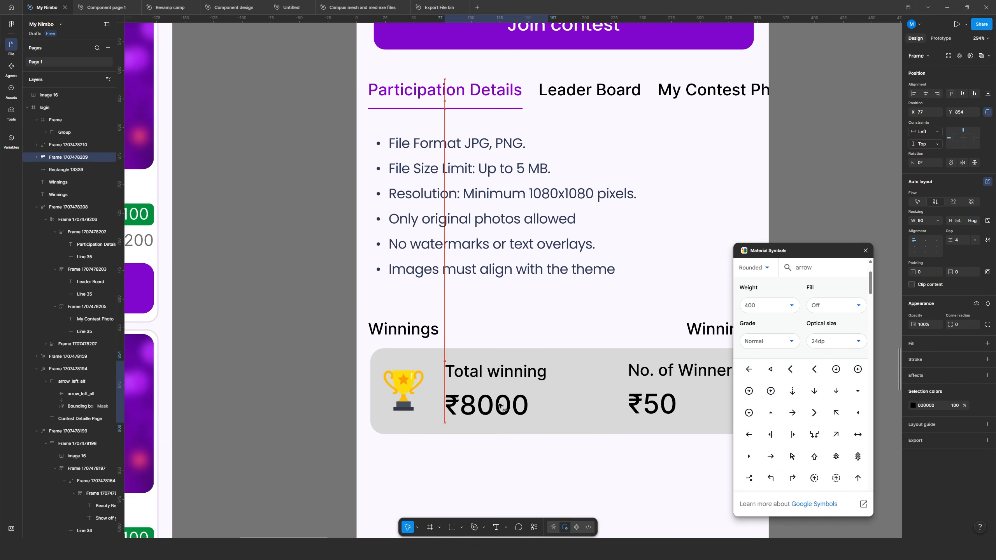
pyautogui.moveTo(660, 405); pyautogui.dragTo(641, 406)
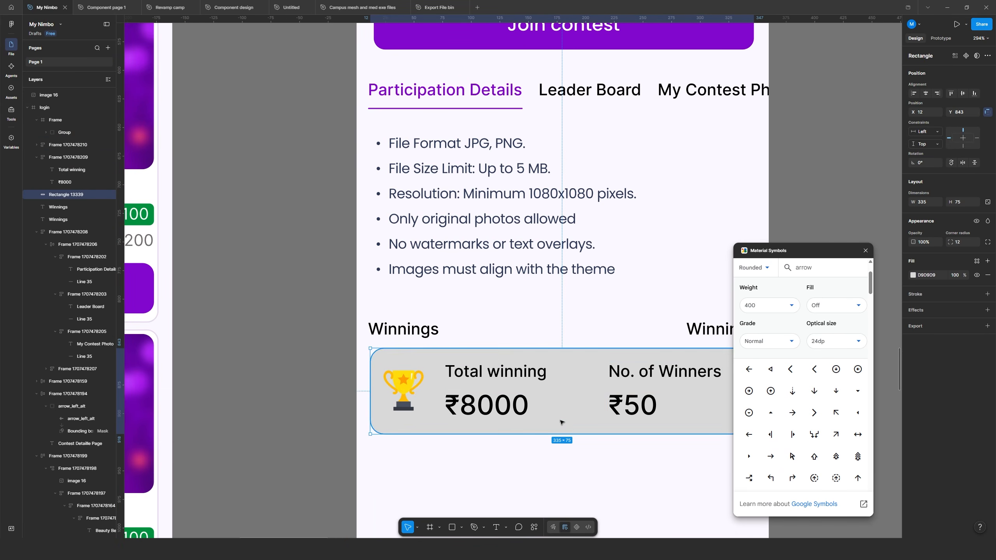
# - Place a vertical dashed divider about 37 long between the two text groups and combine all three into a horizontal auto layout
pyautogui.click(486, 405)
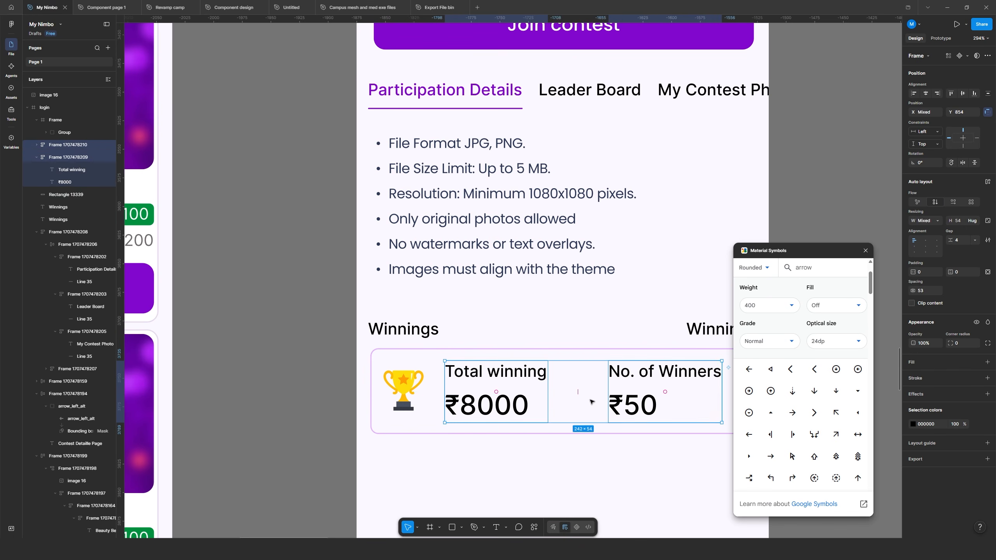
pyautogui.press('l')
pyautogui.moveTo(509, 257)
pyautogui.mouseDown()
pyautogui.moveTo(509, 299)
pyautogui.moveTo(580, 404)
pyautogui.mouseUp()
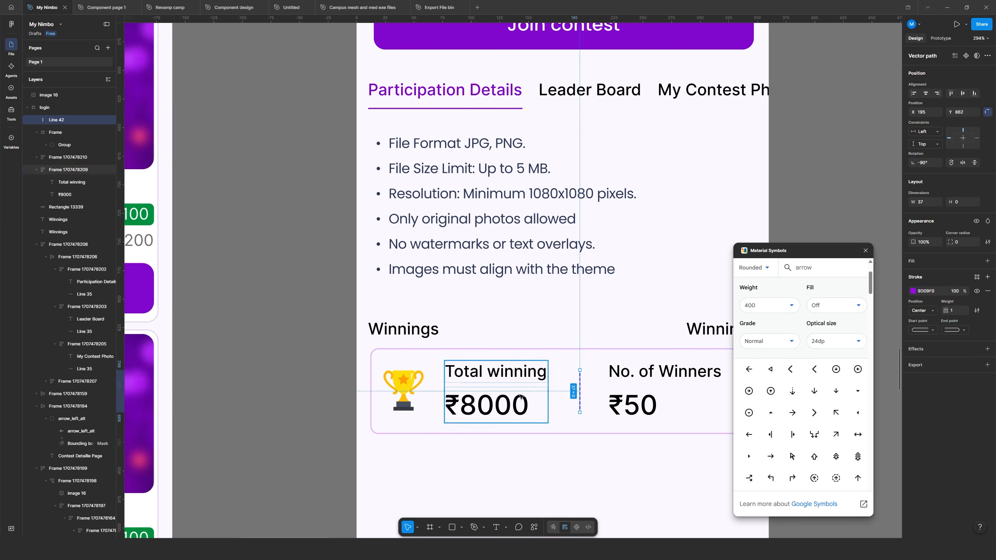
pyautogui.keyDown('shift'); pyautogui.click(514, 405); pyautogui.keyUp('shift')
pyautogui.keyDown('shift'); pyautogui.click(629, 407); pyautogui.keyUp('shift')
pyautogui.hotkey('shift', 'a')
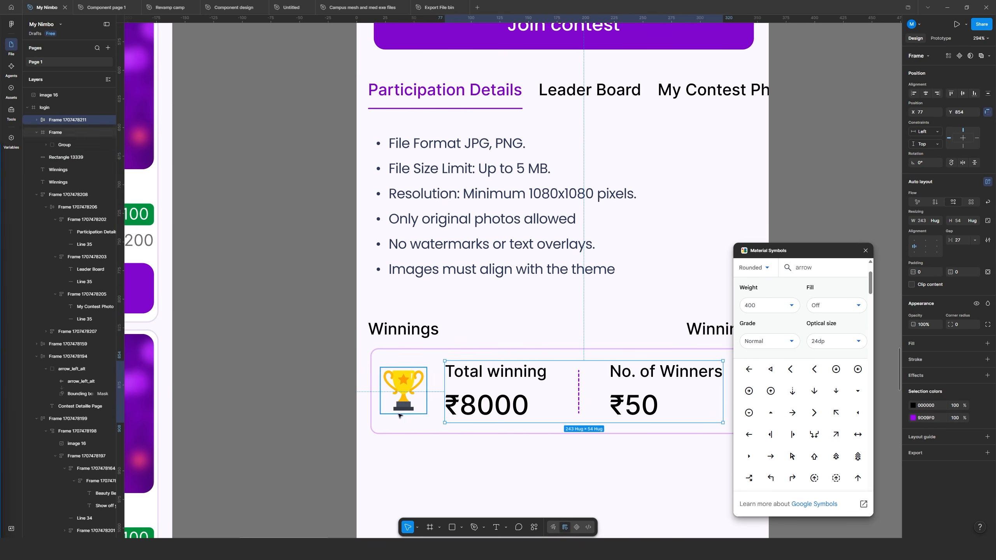
# - Set the font size of the "Total winning" and "No. of Winners" labels to 12
pyautogui.keyDown('ctrl'); pyautogui.click(496, 372); pyautogui.keyUp('ctrl')
pyautogui.keyDown('ctrl'); pyautogui.keyDown('shift'); pyautogui.click(663, 372); pyautogui.keyUp('shift'); pyautogui.keyUp('ctrl')
pyautogui.click(951, 275)
pyautogui.write('12')
pyautogui.press('Return')
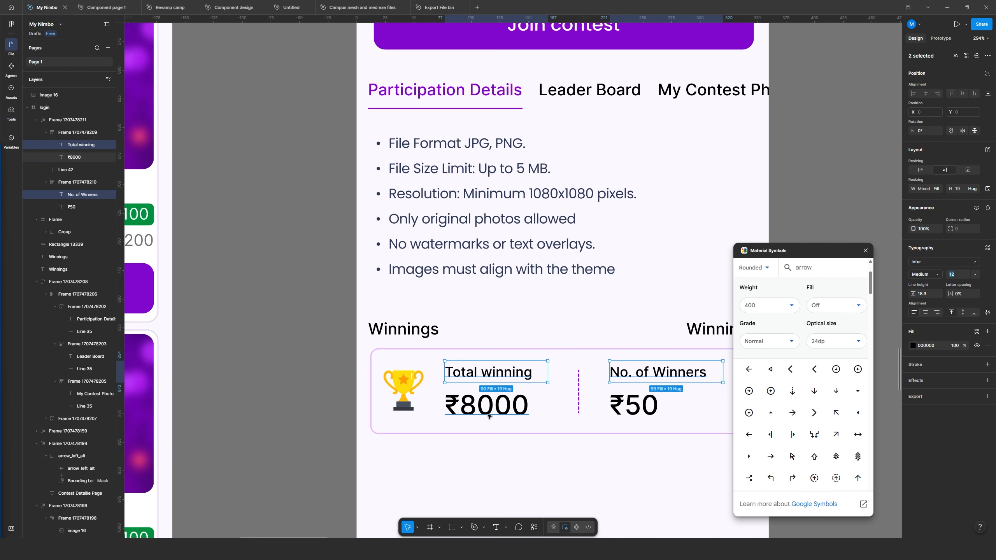
# - Set the font size of the "₹8000" and "₹50" amounts to 19
pyautogui.keyDown('ctrl'); pyautogui.click(488, 415); pyautogui.keyUp('ctrl')
pyautogui.keyDown('ctrl'); pyautogui.keyDown('shift'); pyautogui.click(633, 406); pyautogui.keyUp('shift'); pyautogui.keyUp('ctrl')
pyautogui.click(964, 275)
pyautogui.click(410, 394)
# - Reduce the vertical gap between label and amount by 7 in both text groups
pyautogui.click(719, 369)
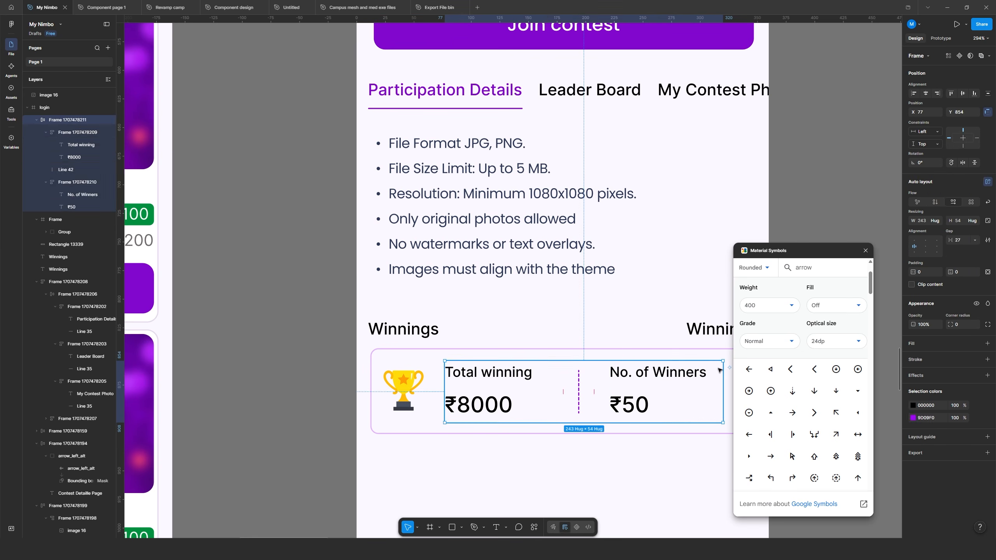
pyautogui.doubleClick(457, 415)
pyautogui.keyDown('shift'); pyautogui.click(644, 405); pyautogui.keyUp('shift')
pyautogui.click(958, 209)
pyautogui.press('Down')
pyautogui.press('Down')
pyautogui.press('Down')
pyautogui.press('Down')
pyautogui.press('Down')
pyautogui.press('Down')
pyautogui.press('Down')
# - Realign the text groups with the trophy and combine them with it in a horizontal auto-layout row
pyautogui.click(580, 385)
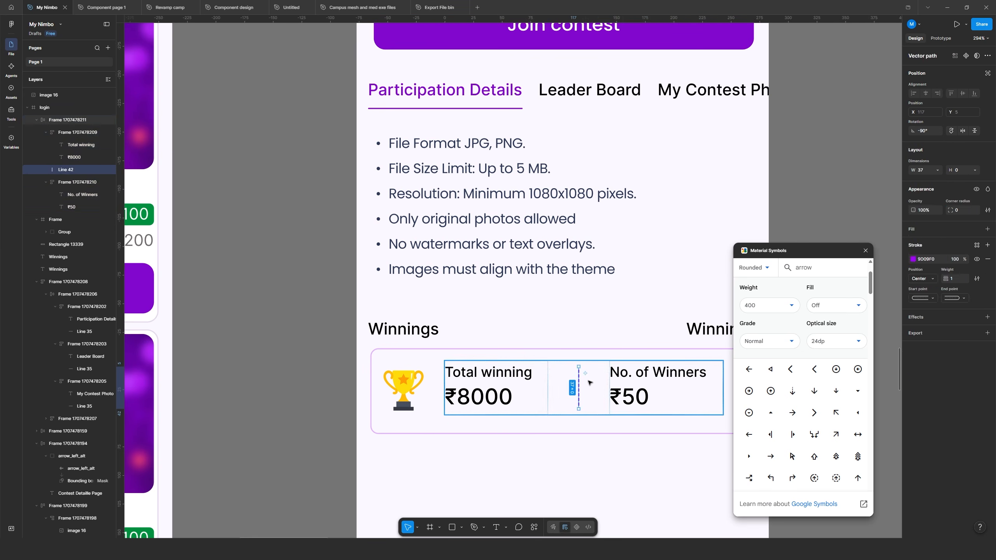
pyautogui.moveTo(594, 382); pyautogui.dragTo(602, 382)
pyautogui.moveTo(408, 396); pyautogui.dragTo(409, 393)
pyautogui.keyDown('shift'); pyautogui.click(473, 385); pyautogui.keyUp('shift')
pyautogui.hotkey('shift', 'a')
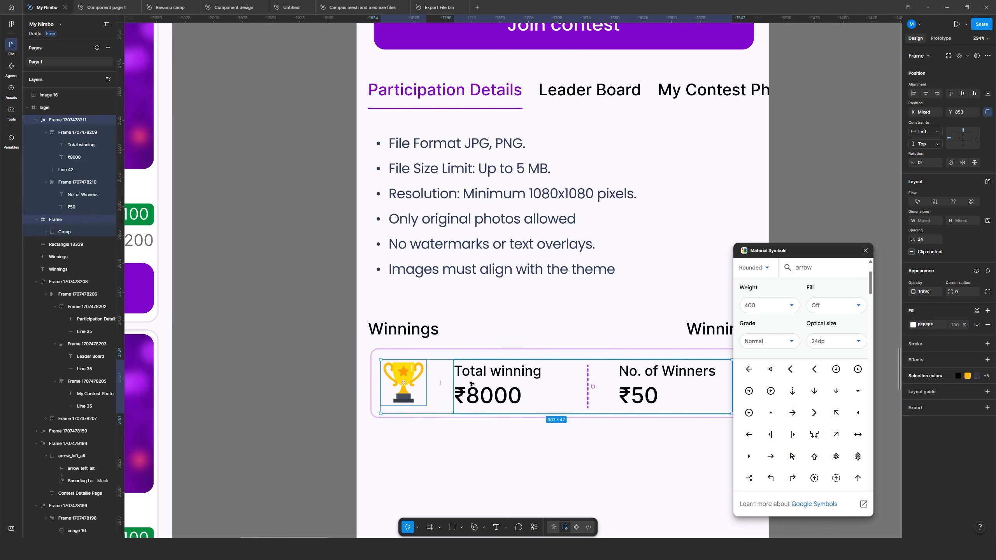
# - Vertically centre the trophy and the text groups within their auto-layout row
pyautogui.press('Return')
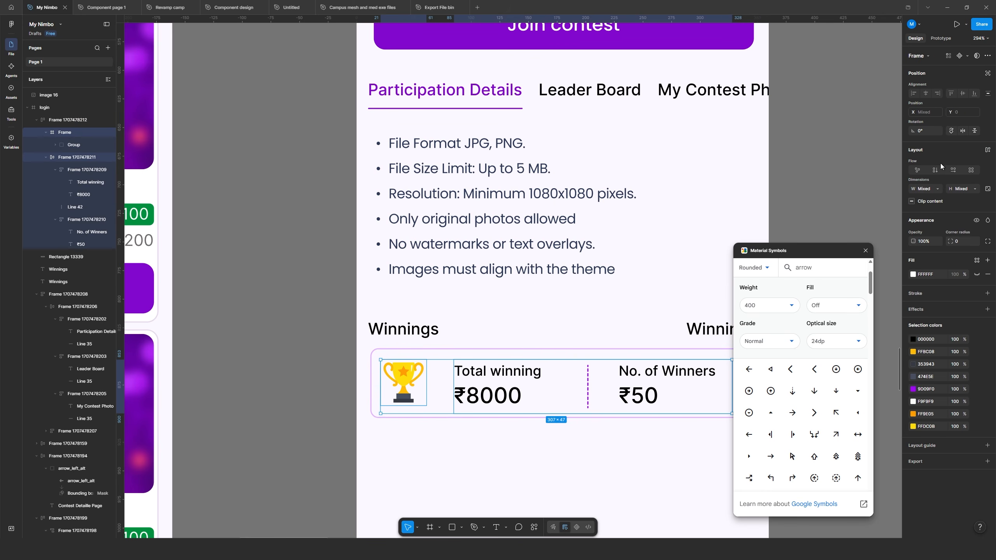
pyautogui.click(426, 433)
pyautogui.click(569, 386)
pyautogui.press('Return')
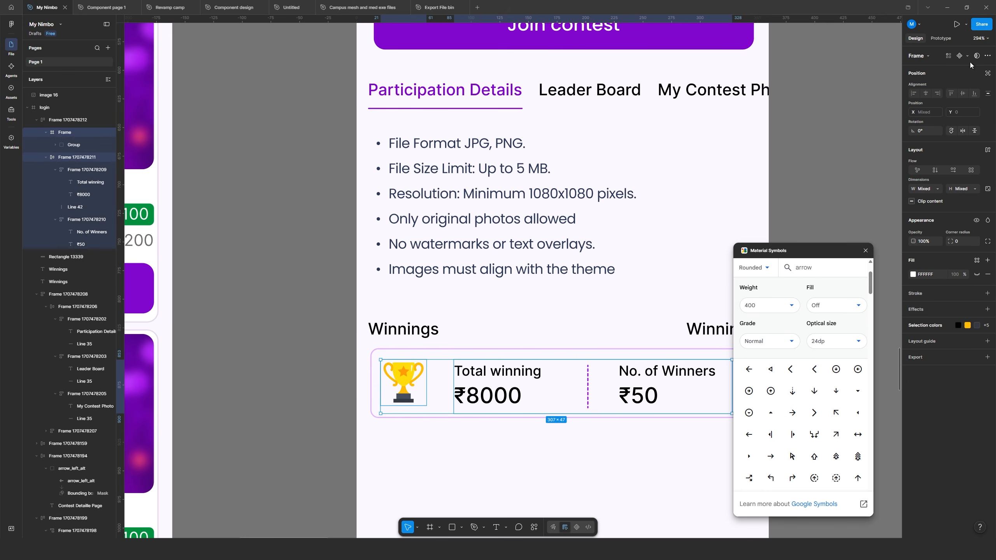
pyautogui.hotkey('shift', 'Return')
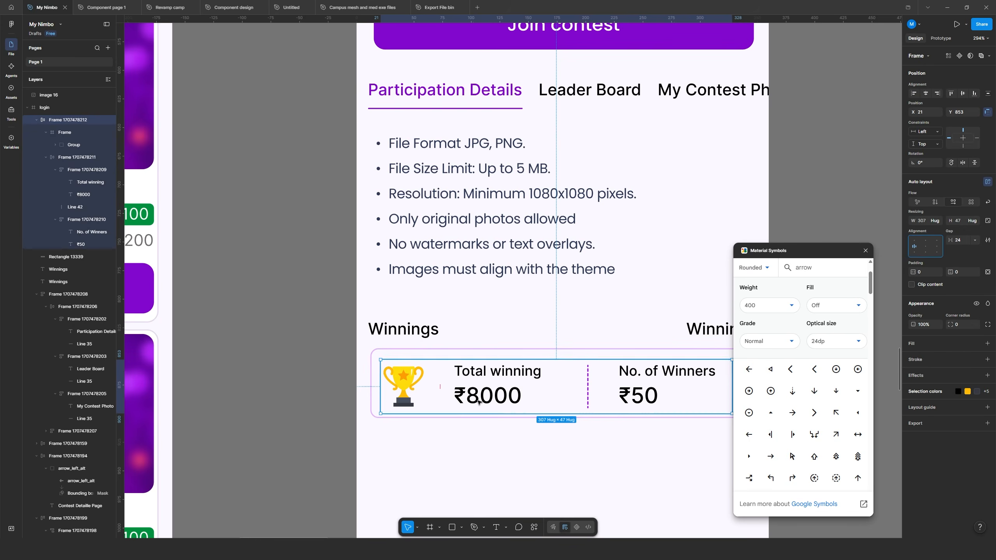
# - Recolour the "Total winning" and "No. of Winners" labels with the grey sampled from the "Result Date" label
pyautogui.doubleClick(479, 401)
pyautogui.scroll(-4, 478, 401)
pyautogui.click(494, 420)
pyautogui.keyDown('ctrl'); pyautogui.click(483, 396); pyautogui.keyUp('ctrl')
pyautogui.keyDown('ctrl'); pyautogui.keyDown('shift'); pyautogui.click(549, 396); pyautogui.keyUp('shift'); pyautogui.keyUp('ctrl')
pyautogui.press('Tab')
pyautogui.scroll(8, 581, 170)
pyautogui.press('i')
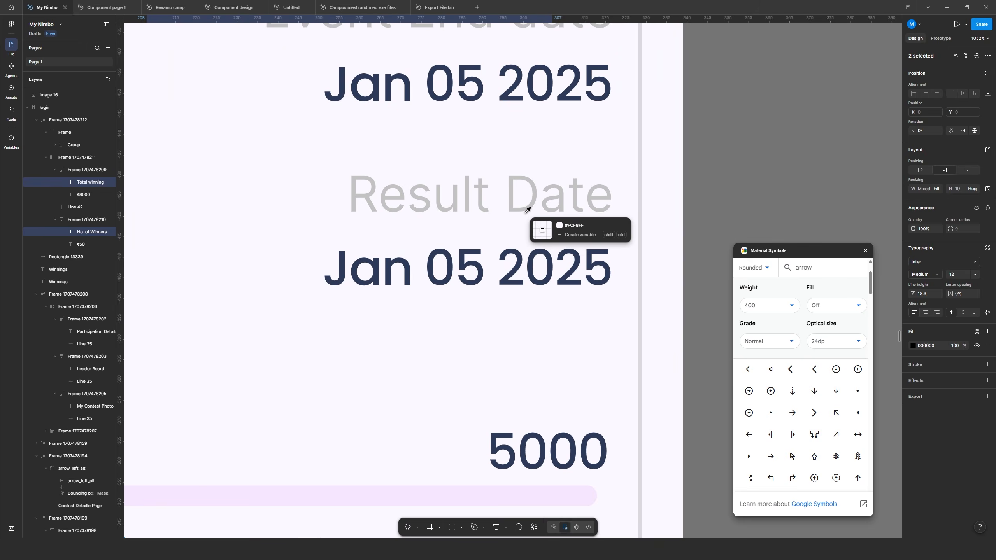
pyautogui.click(525, 210)
pyautogui.scroll(-8, 521, 211)
pyautogui.scroll(-3, 427, 264)
pyautogui.scroll(5, 427, 265)
pyautogui.click(428, 264)
# - Tighten the gap between the trophy and the texts, and wrap the row with its card background in auto layout
pyautogui.click(381, 238)
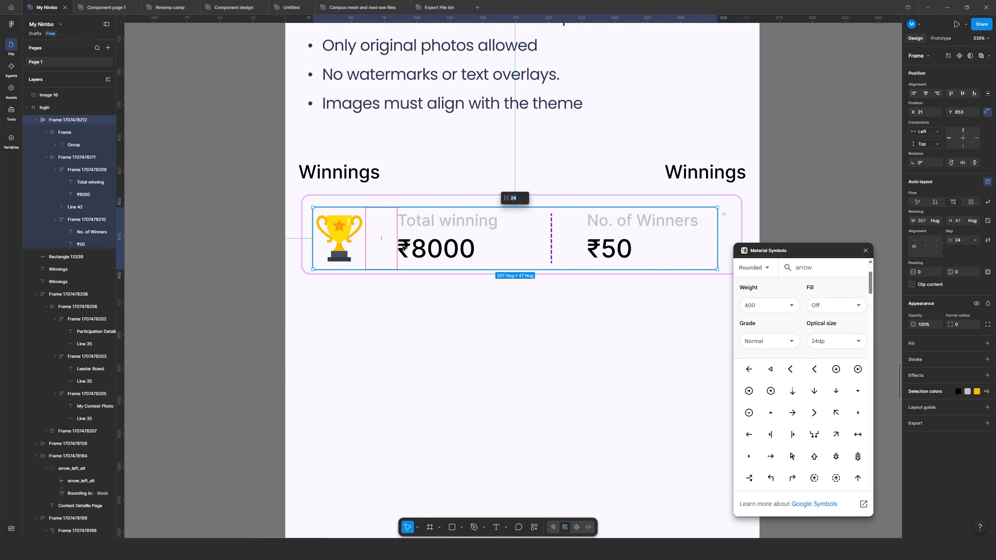
pyautogui.keyDown('shift'); pyautogui.click(318, 270); pyautogui.keyUp('shift')
pyautogui.hotkey('shift', 'a')
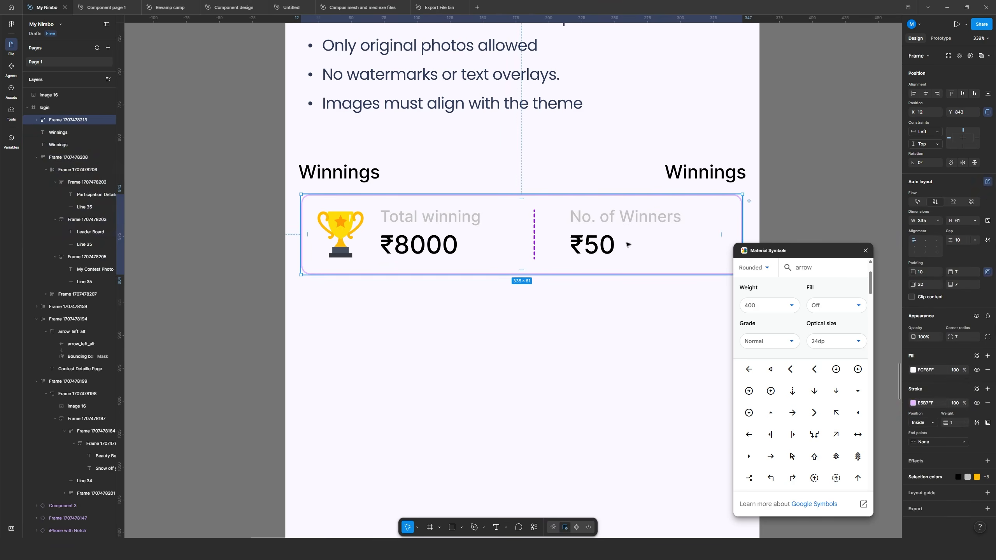
# - Recolour the card's dashed divider with a paler colour sampled from the design
pyautogui.keyDown('ctrl'); pyautogui.click(534, 243); pyautogui.keyUp('ctrl')
pyautogui.scroll(3, 534, 244)
pyautogui.press('i')
pyautogui.scroll(6, 489, 297)
pyautogui.click(487, 297)
pyautogui.click(460, 313)
pyautogui.scroll(-10, 461, 313)
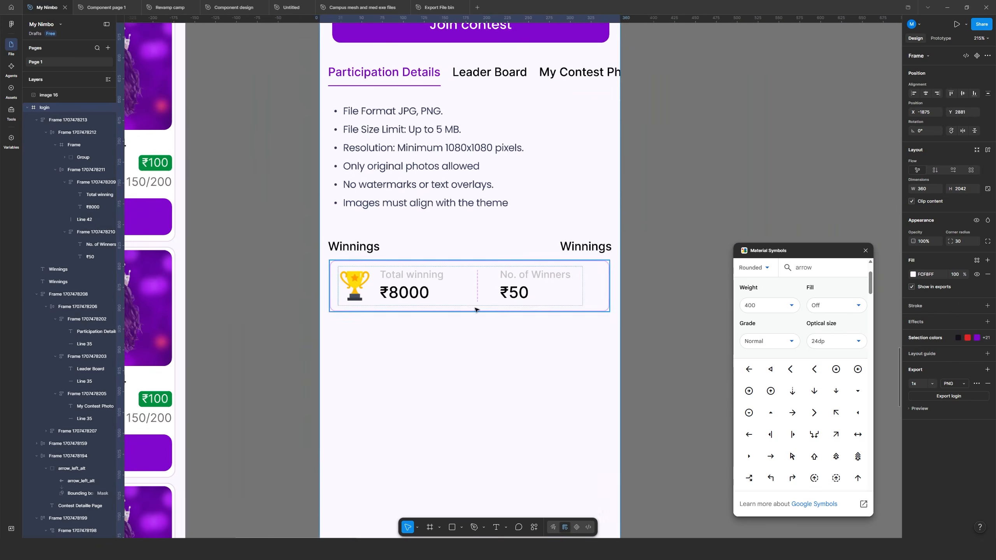
# - Change the fill of the "₹8000" and "₹50" amounts to purple from the page's colours
pyautogui.keyDown('ctrl'); pyautogui.click(416, 295); pyautogui.keyUp('ctrl')
pyautogui.keyDown('ctrl'); pyautogui.keyDown('shift'); pyautogui.click(515, 301); pyautogui.keyUp('shift'); pyautogui.keyUp('ctrl')
pyautogui.click(913, 345)
pyautogui.press('i')
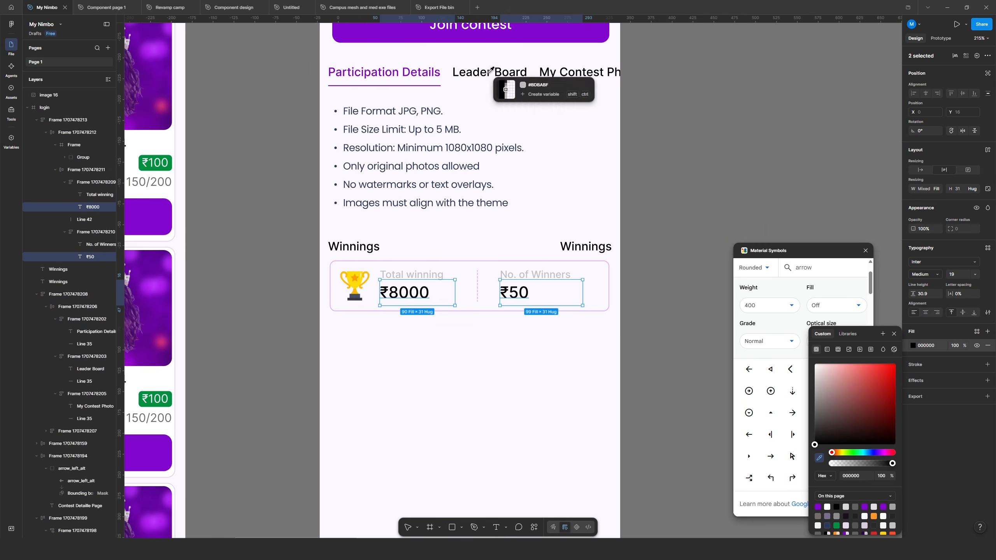
pyautogui.click(864, 507)
pyautogui.click(491, 395)
pyautogui.hotkey('ctrl', 'z')
pyautogui.click(401, 331)
pyautogui.scroll(-4, 400, 332)
pyautogui.click(375, 304)
# - Delete the duplicate "Winnings" heading at the right end of the heading row
pyautogui.scroll(6, 367, 291)
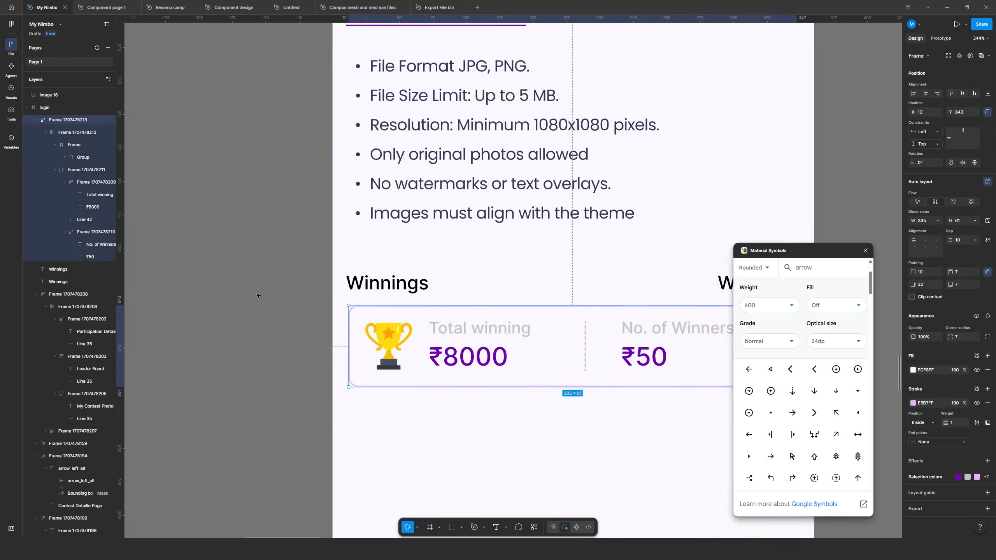
pyautogui.scroll(-4, 257, 295)
pyautogui.click(539, 287)
pyautogui.press('Delete')
# - Replace the "Winnings" heading with a copy of the home screen's "Upcoming contest" and "View All" heading row
pyautogui.click(336, 289)
pyautogui.scroll(3, 338, 292)
pyautogui.scroll(-6, 337, 292)
pyautogui.doubleClick(240, 291)
pyautogui.doubleClick(240, 291)
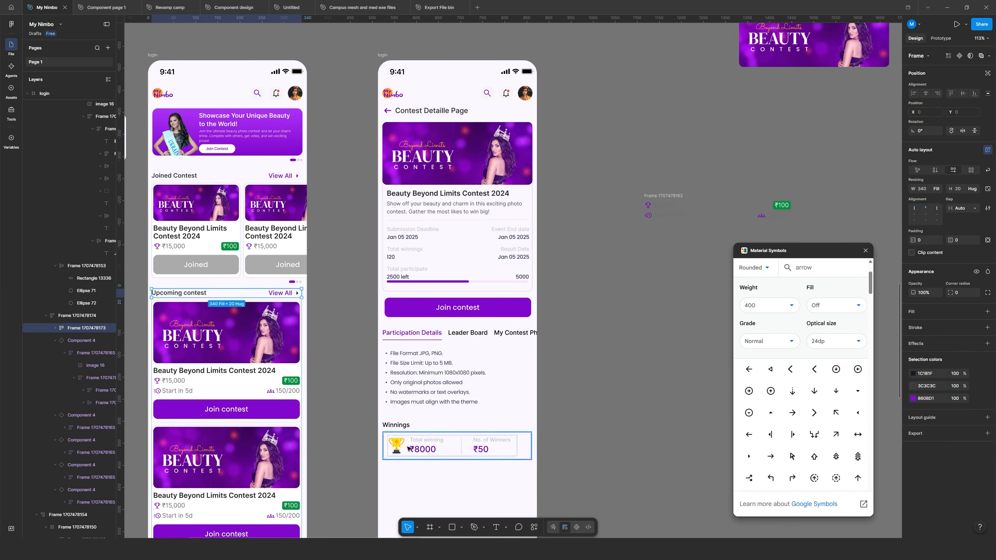
pyautogui.click(408, 450)
pyautogui.moveTo(397, 425); pyautogui.dragTo(393, 486)
pyautogui.click(396, 426)
pyautogui.hotkey('ctrl', 'shift', 'r')
pyautogui.scroll(4, 395, 462)
pyautogui.click(388, 501)
pyautogui.press('Delete')
# - Change the copied heading's text from "Upcoming contest" to "Winnings"
pyautogui.doubleClick(416, 408)
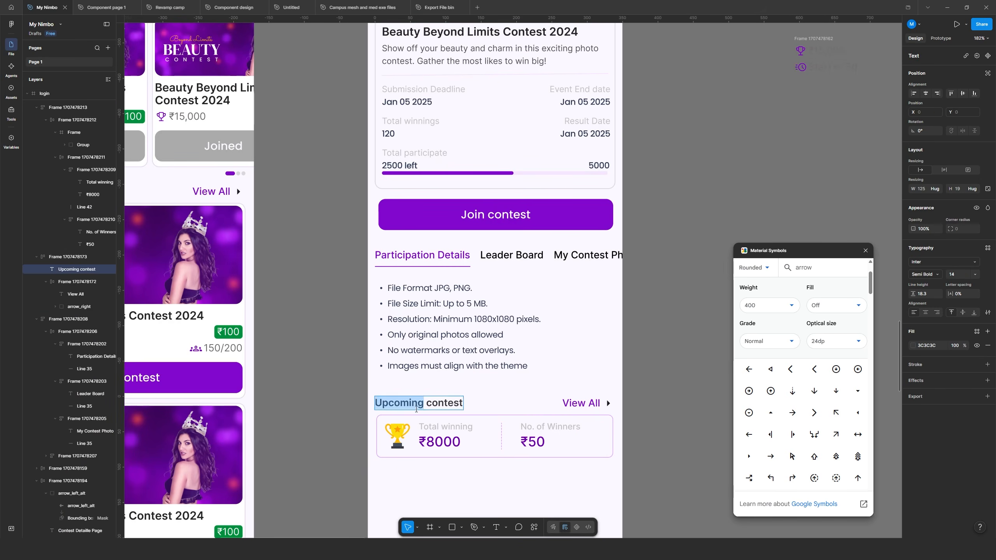
pyautogui.hotkey('ctrl', 'a')
pyautogui.write('Winnings')
pyautogui.click(504, 493)
# - Copy the "Winnings" heading below the prize card as "Winning" text at both ends of a new row
pyautogui.scroll(-3, 504, 482)
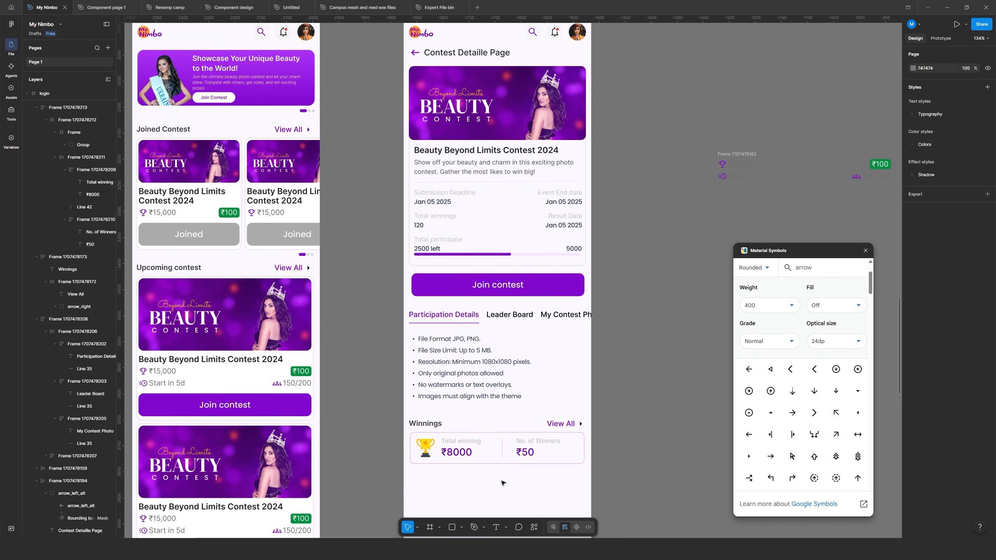
pyautogui.scroll(-5, 491, 524)
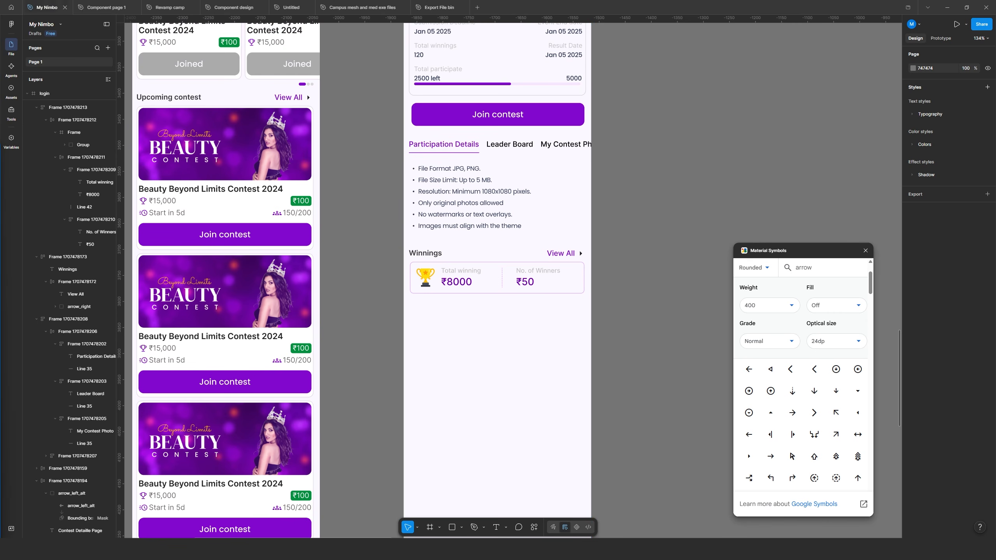
pyautogui.click(432, 253)
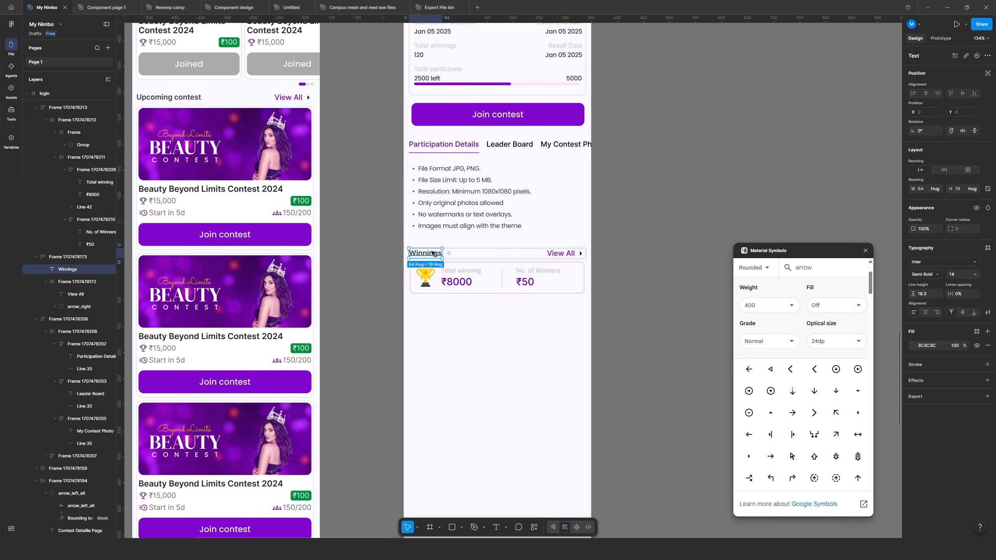
pyautogui.moveTo(430, 252); pyautogui.dragTo(656, 294)
pyautogui.scroll(5, 450, 345)
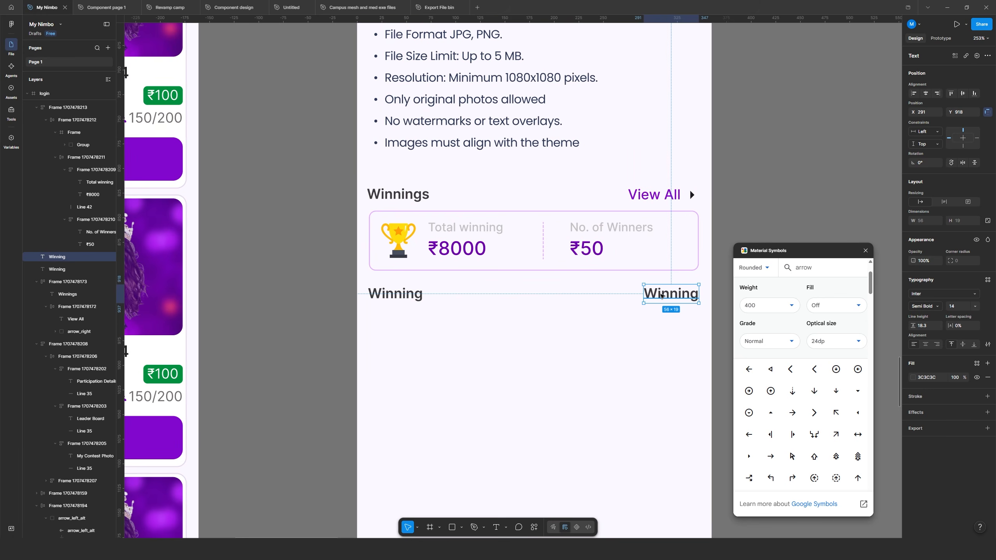
# - Change the right-hand "Winning" text to "Amount" and combine both texts into a horizontal auto-layout row
pyautogui.doubleClick(655, 294)
pyautogui.write('Amount')
pyautogui.press('Escape')
pyautogui.keyDown('shift'); pyautogui.click(396, 293); pyautogui.keyUp('shift')
pyautogui.hotkey('shift', 'a')
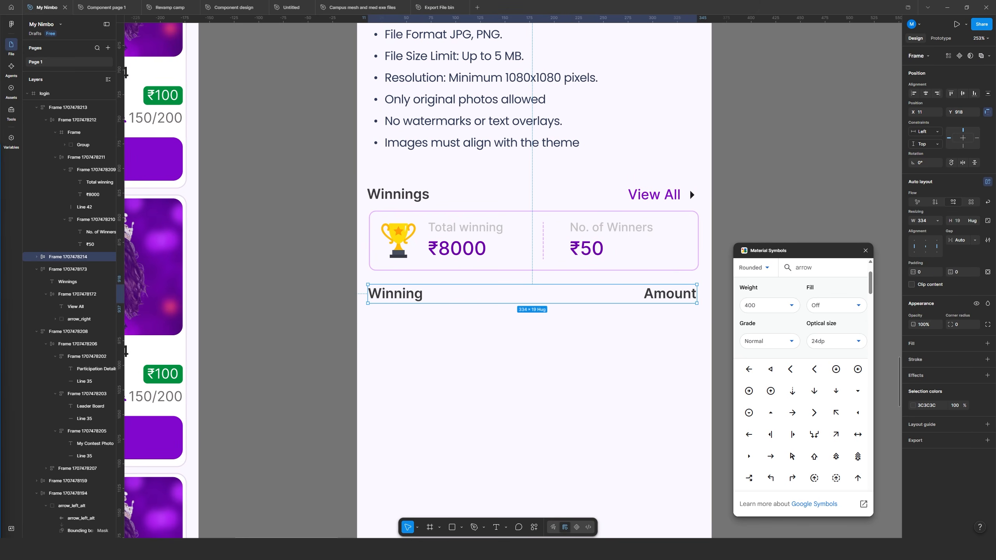
# - Duplicate the Winning/Amount row directly below and change its texts to "#1" and "4000"
pyautogui.click(388, 325)
pyautogui.moveTo(408, 294); pyautogui.dragTo(408, 321)
pyautogui.doubleClick(396, 320)
pyautogui.write('#2')
pyautogui.press('Escape')
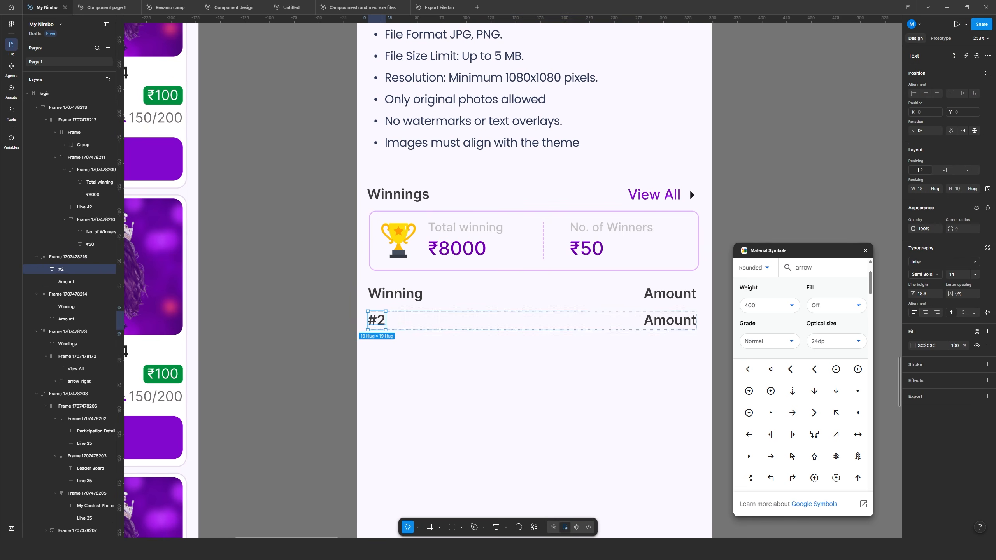
pyautogui.doubleClick(379, 321)
pyautogui.doubleClick(382, 322)
pyautogui.write('1')
# - Duplicate the "#1" row below and change its texts to "#2" and "2000"
pyautogui.moveTo(375, 317); pyautogui.dragTo(371, 339)
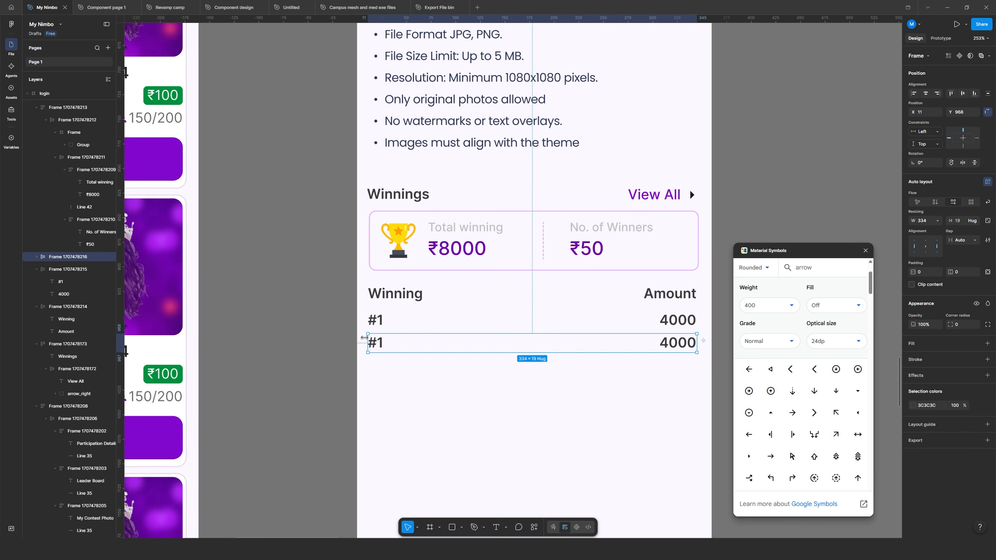
pyautogui.doubleClick(375, 343)
pyautogui.write('#2')
pyautogui.press('Escape')
pyautogui.press('Tab')
pyautogui.press('Return')
pyautogui.write('2000')
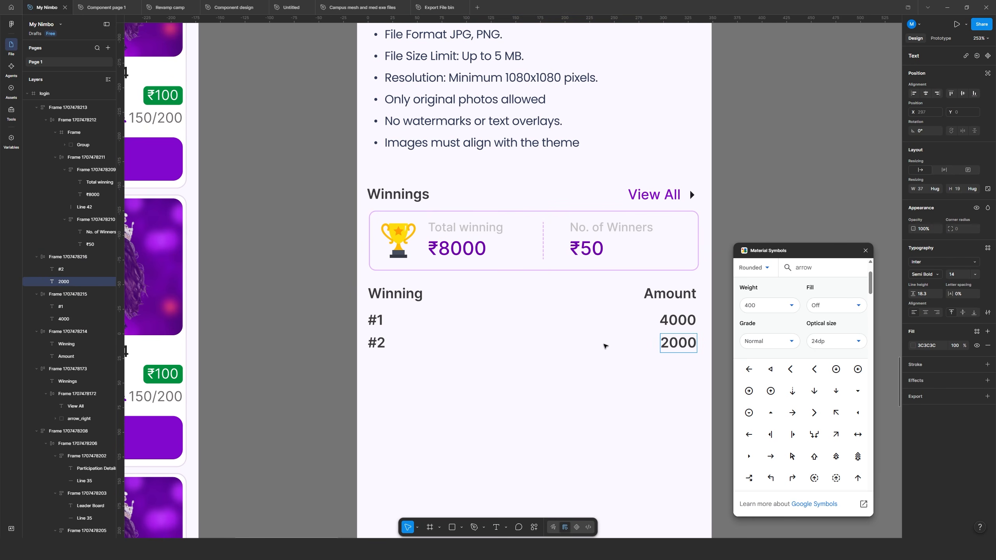
# - Duplicate the "#2" row directly below and change its texts to "#3" and "1000"
pyautogui.press('Escape')
pyautogui.press('Escape')
pyautogui.moveTo(415, 349); pyautogui.dragTo(416, 370)
pyautogui.doubleClick(385, 367)
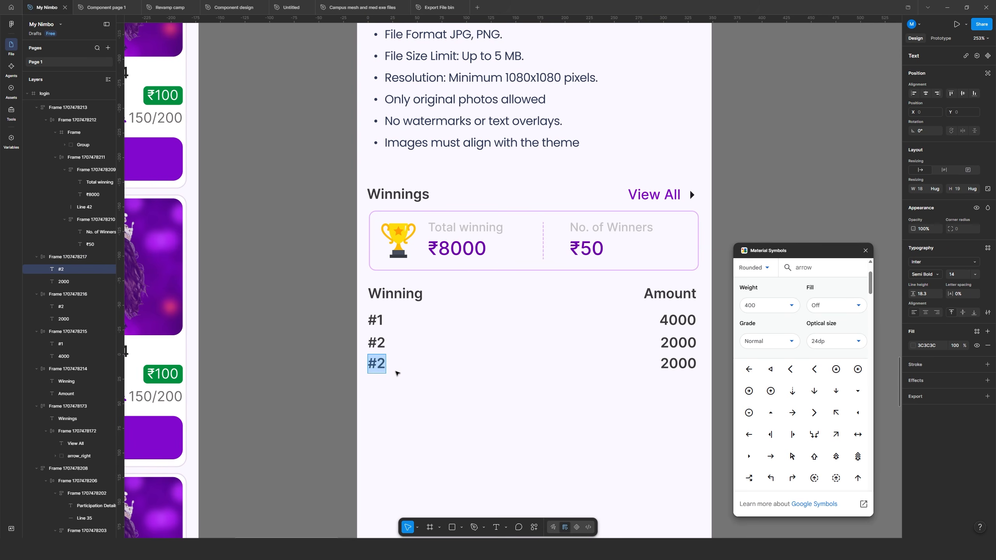
pyautogui.click(667, 365)
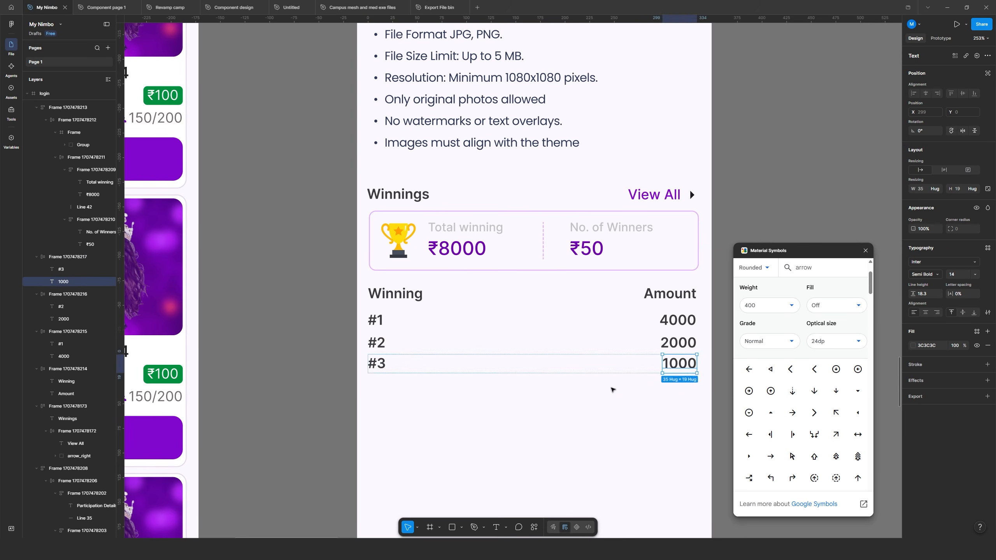
pyautogui.press('Escape')
# - Duplicate the "#3" row directly below and change its rank text to "#4", keeping "1000" as the amount
pyautogui.moveTo(509, 364); pyautogui.dragTo(510, 384)
pyautogui.doubleClick(381, 386)
pyautogui.press('Tab')
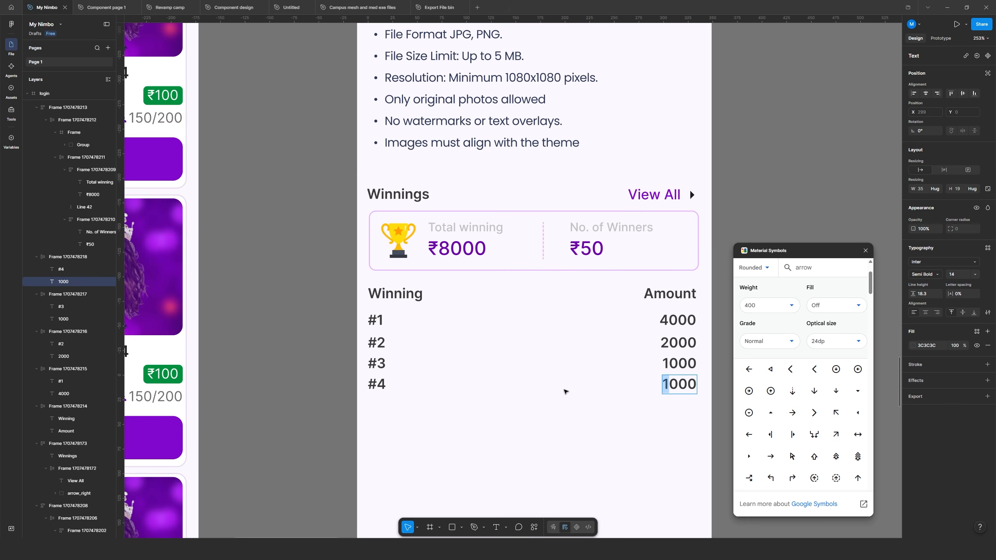
pyautogui.press('Escape')
# - Duplicate the "#4" row directly below and change its texts to "#5" and "500"
pyautogui.hotkey('ctrl', 'd')
pyautogui.doubleClick(377, 406)
pyautogui.write('#5')
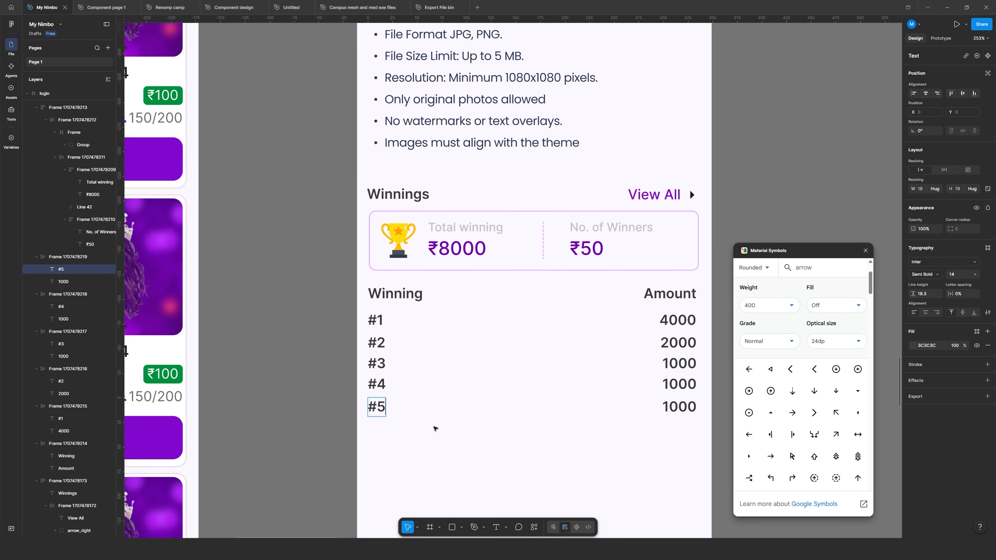
pyautogui.press('Tab')
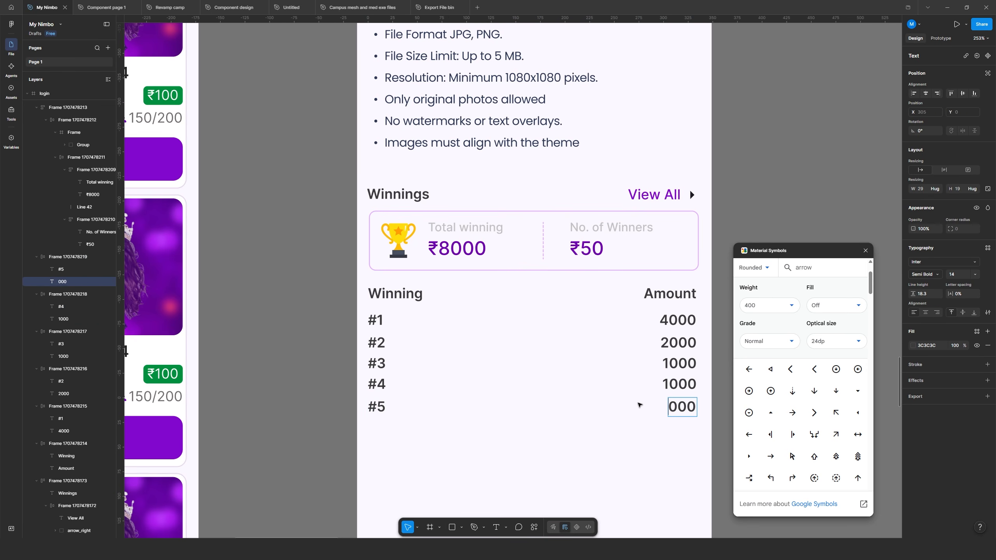
pyautogui.write('5')
pyautogui.press('Escape')
pyautogui.press('Escape')
# - Change the rank texts of the last two prize rows to "#4-10" and "#11-20"
pyautogui.scroll(-5, 396, 394)
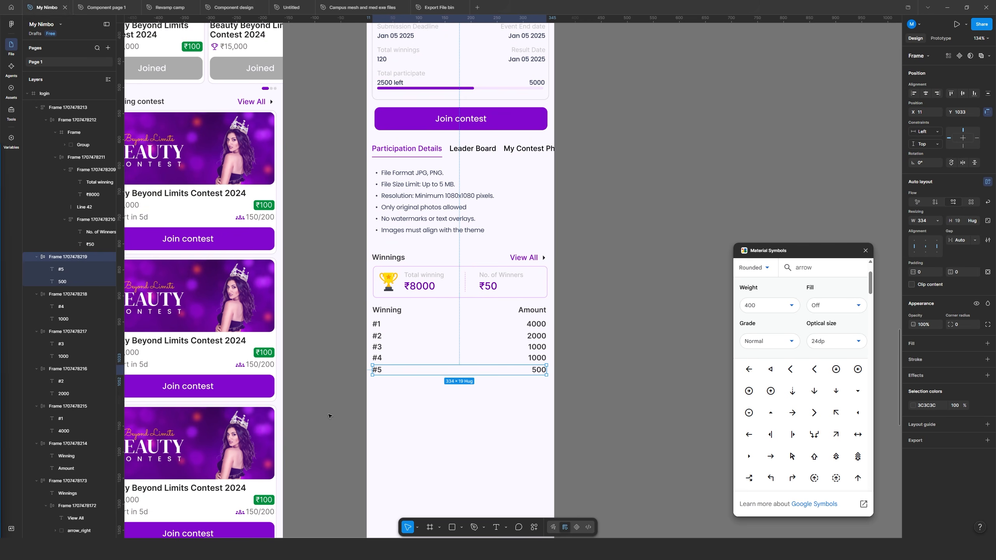
pyautogui.doubleClick(377, 358)
pyautogui.doubleClick(381, 371)
pyautogui.write('#11-20')
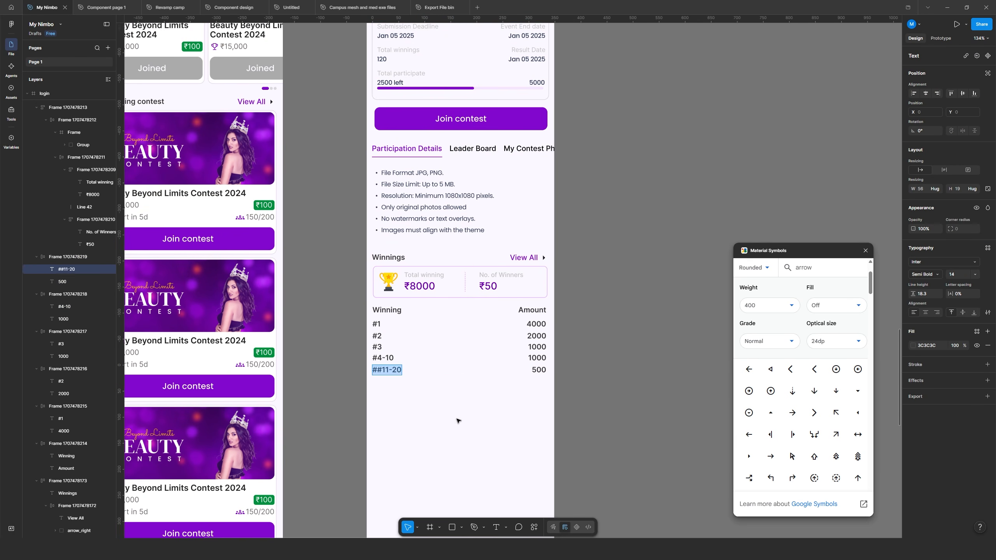
pyautogui.click(640, 368)
# - Give all rank and amount texts in the five prize rows a lighter font weight than the Winning/Amount header
pyautogui.click(394, 325)
pyautogui.keyDown('shift'); pyautogui.click(394, 336); pyautogui.keyUp('shift')
pyautogui.keyDown('shift'); pyautogui.click(393, 347); pyautogui.keyUp('shift')
pyautogui.keyDown('shift'); pyautogui.click(391, 358); pyautogui.keyUp('shift')
pyautogui.keyDown('shift'); pyautogui.click(390, 369); pyautogui.keyUp('shift')
pyautogui.click(914, 423)
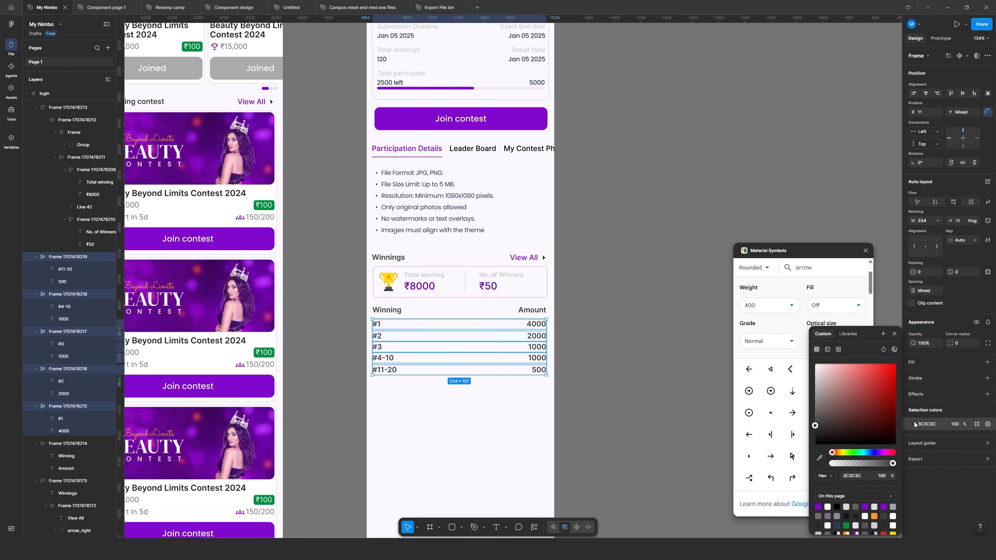
pyautogui.press('Escape')
pyautogui.press('Return')
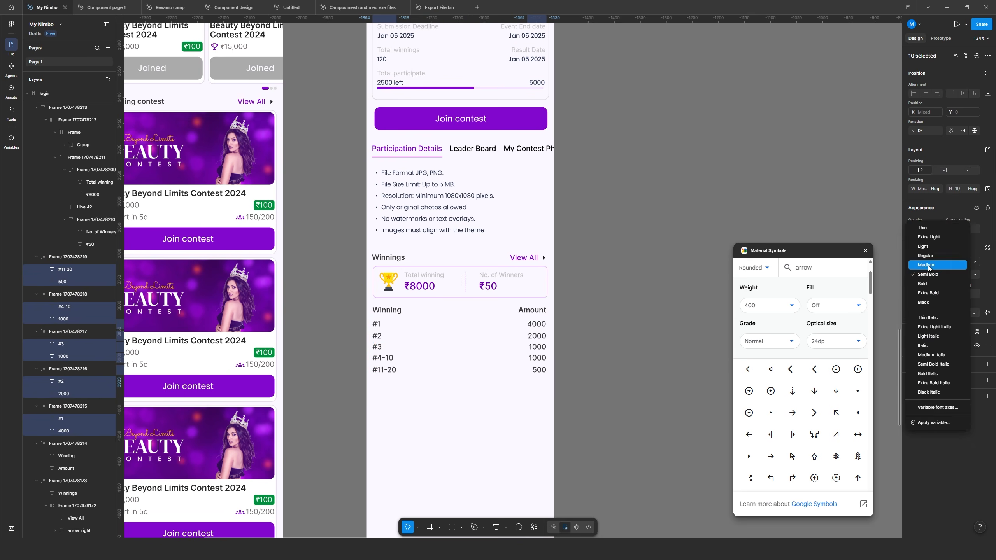
pyautogui.click(604, 384)
# - Copy the thin divider line from the contest info card to just below the "#11-20" row
pyautogui.scroll(3, 449, 358)
pyautogui.press('l')
pyautogui.scroll(9, 363, 374)
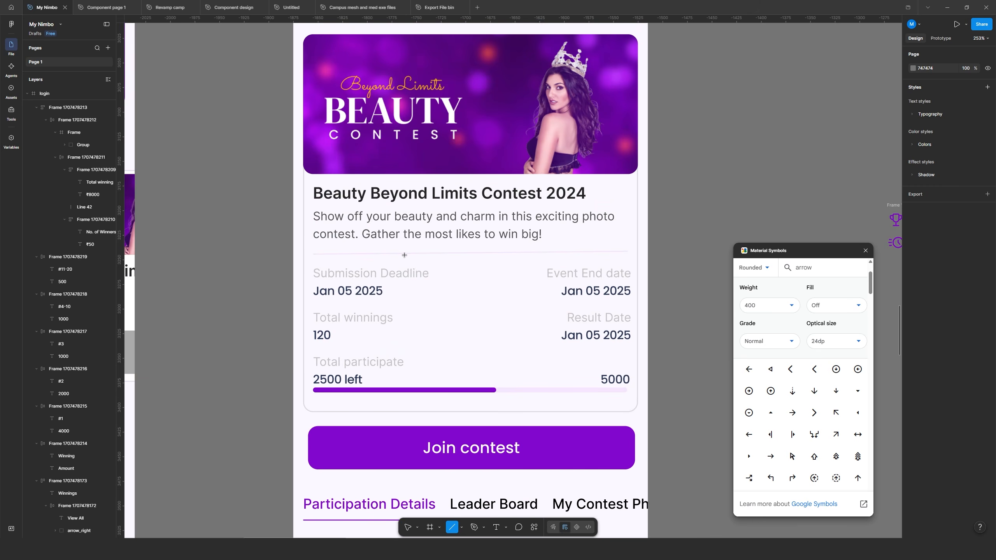
pyautogui.press('v')
pyautogui.scroll(-12, 397, 510)
pyautogui.moveTo(406, 254); pyautogui.dragTo(396, 422)
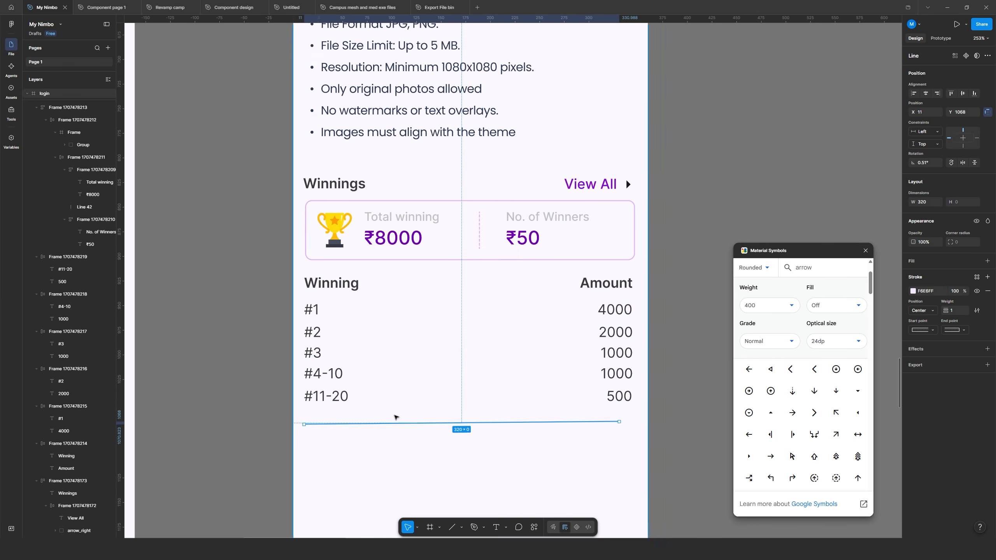
# - Combine the five prize rows from "#1" to "#11-20" into one vertical auto-layout frame
pyautogui.scroll(2, 394, 416)
pyautogui.click(285, 373)
pyautogui.keyDown('shift'); pyautogui.click(283, 348); pyautogui.keyUp('shift')
pyautogui.keyDown('shift'); pyautogui.click(270, 283); pyautogui.keyUp('shift')
pyautogui.keyDown('shift'); pyautogui.click(265, 246); pyautogui.keyUp('shift')
pyautogui.hotkey('shift', 'a')
# - Paste the copied divider line after each of the first four prize rows inside the auto-layout frame
pyautogui.doubleClick(267, 247)
pyautogui.hotkey('ctrl', 'v')
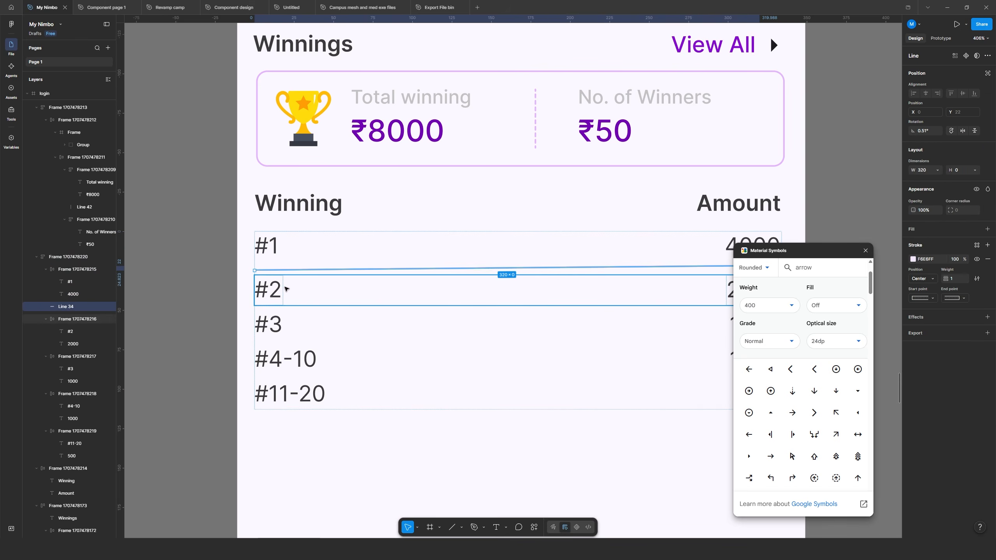
pyautogui.click(288, 289)
pyautogui.hotkey('ctrl', 'v')
pyautogui.hotkey('ctrl', 'v')
pyautogui.press('Down')
pyautogui.hotkey('ctrl', 'v')
pyautogui.press('Down')
pyautogui.click(172, 295)
pyautogui.scroll(-3, 172, 294)
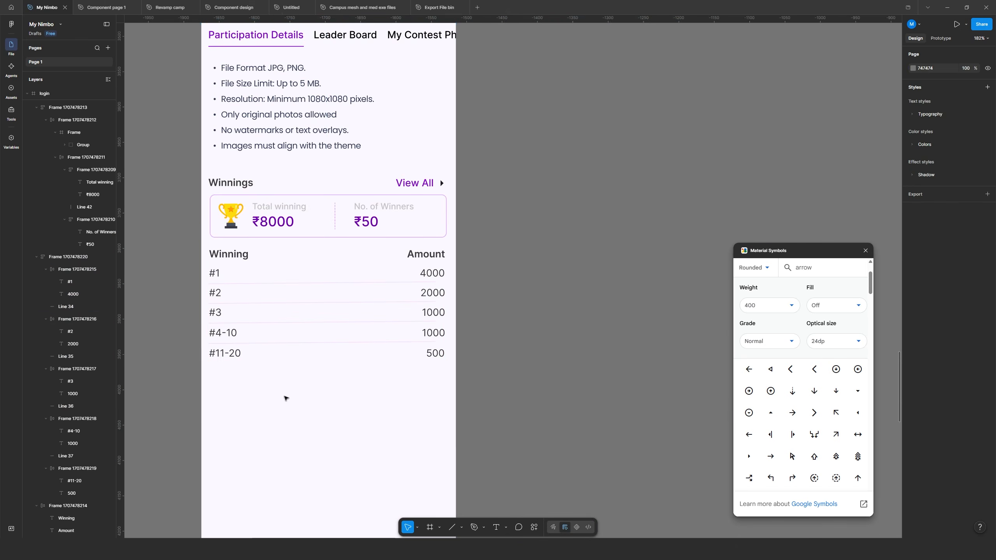
# - Try the grey A3A3A3 as the color of the divider lines between the prize rows
pyautogui.click(292, 347)
pyautogui.click(912, 417)
pyautogui.moveTo(823, 367); pyautogui.dragTo(788, 373)
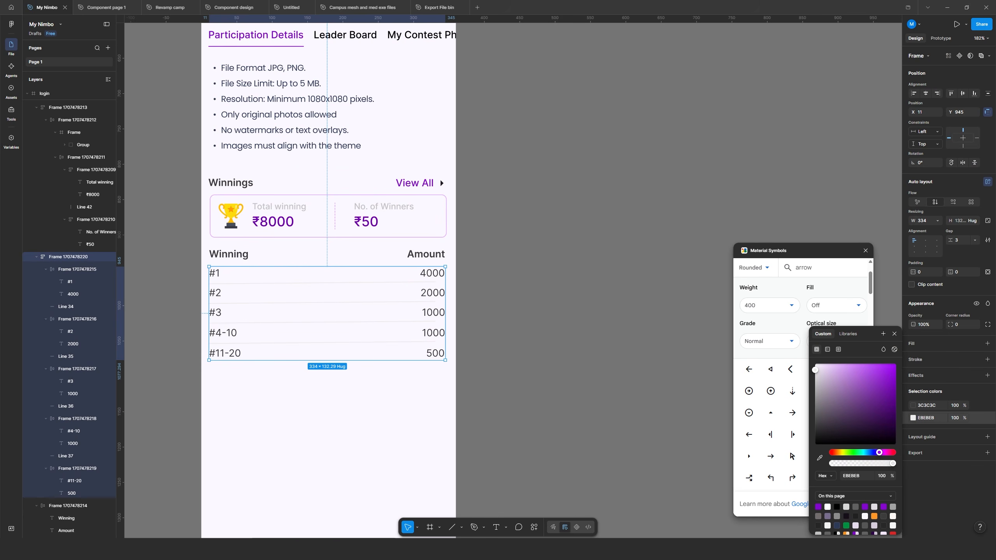
pyautogui.click(928, 405)
pyautogui.hotkey('ctrl', 'c')
pyautogui.click(907, 432)
pyautogui.hotkey('ctrl', 'v')
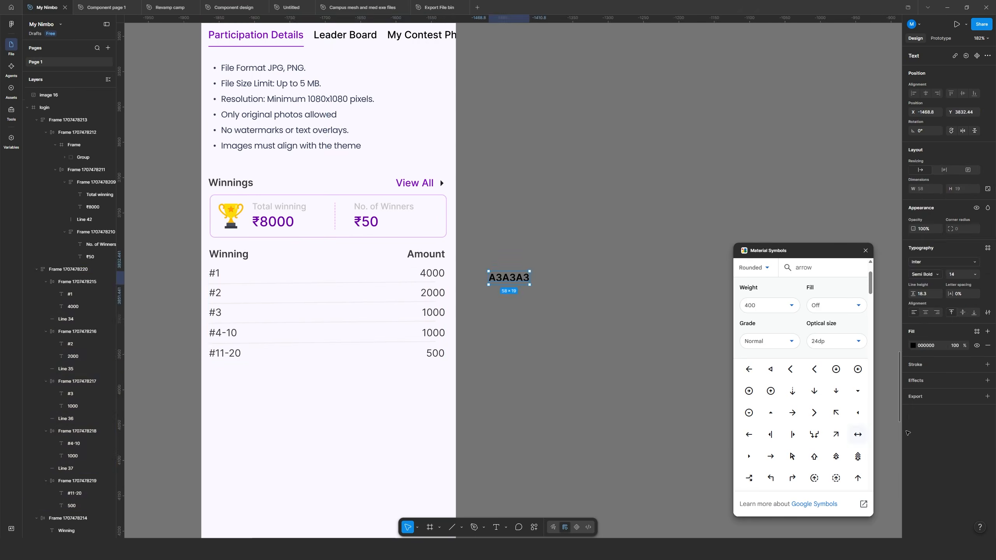
pyautogui.hotkey('ctrl', 'z')
pyautogui.click(927, 418)
pyautogui.hotkey('ctrl', 'v')
pyautogui.click(605, 375)
# - Set the color of the divider lines between the prize rows to the light grey D5D5D5
pyautogui.click(388, 337)
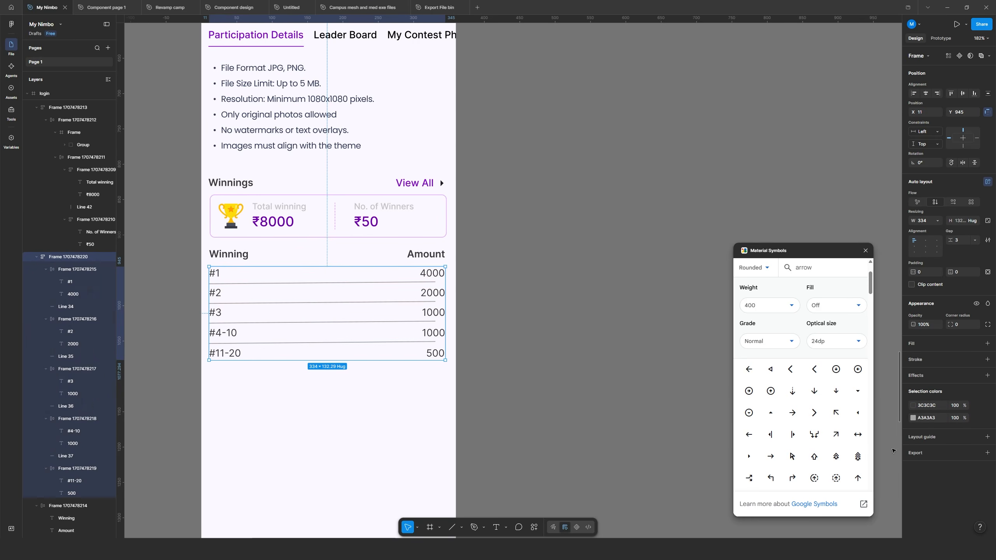
pyautogui.click(912, 418)
pyautogui.click(814, 376)
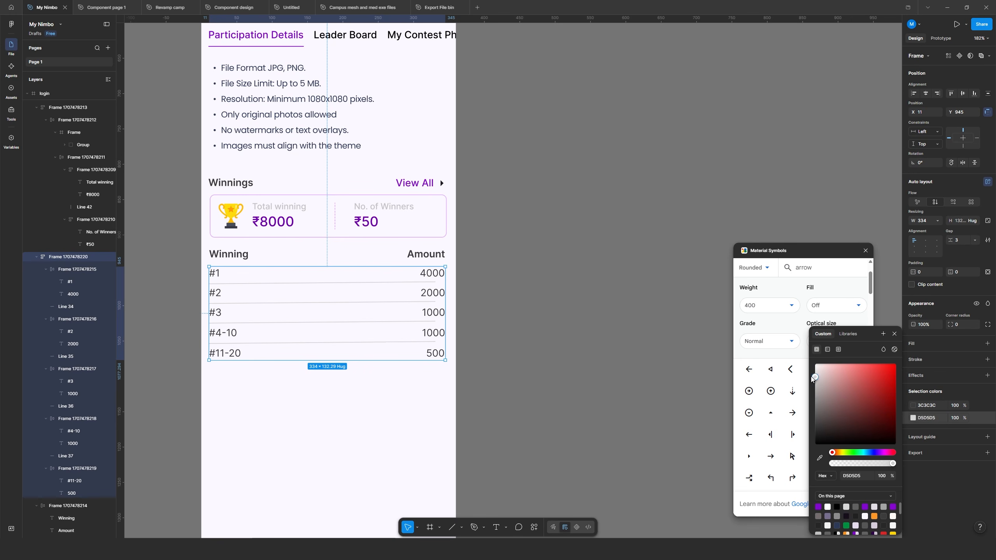
pyautogui.click(580, 358)
# - Increase the vertical gap between the prize rows and their divider lines by 3
pyautogui.click(277, 336)
pyautogui.scroll(-1, 327, 319)
pyautogui.click(962, 241)
pyautogui.press('Up')
pyautogui.press('Up')
pyautogui.press('Up')
pyautogui.click(165, 386)
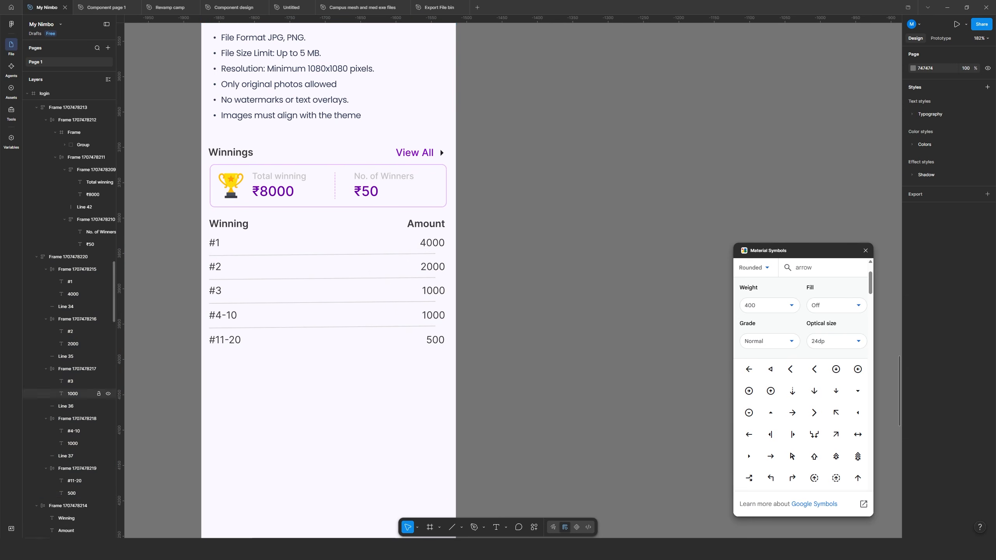
# - Delete the "View All" link with its arrow from the Winnings heading row
pyautogui.click(277, 291)
pyautogui.doubleClick(414, 153)
pyautogui.press('Delete')
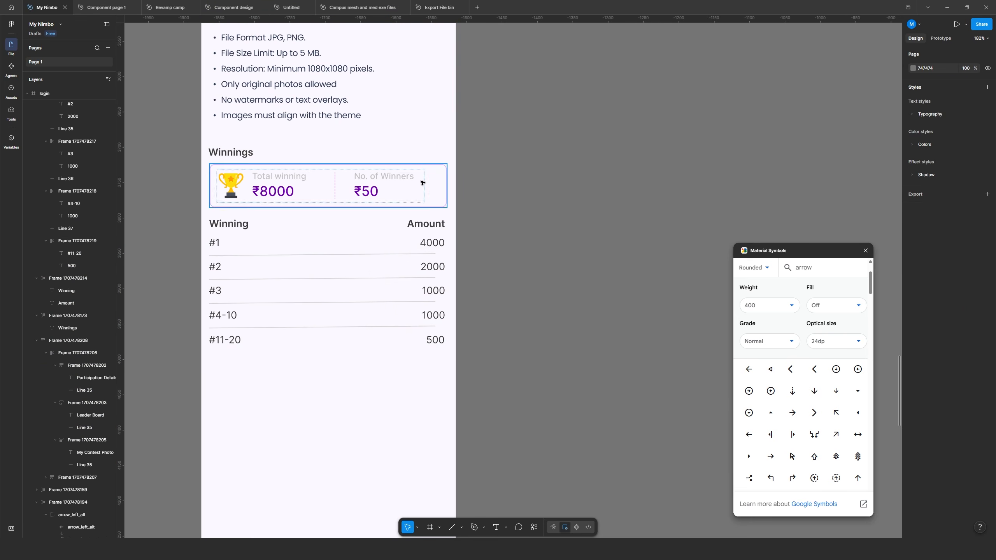
# - Combine the prize rows, Winning/Amount header, prize card and Winnings heading into nested vertical auto-layout frames
pyautogui.click(231, 251)
pyautogui.keyDown('shift'); pyautogui.click(229, 229); pyautogui.keyUp('shift')
pyautogui.hotkey('shift', 'a')
pyautogui.keyDown('shift'); pyautogui.click(237, 202); pyautogui.keyUp('shift')
pyautogui.hotkey('shift', 'a')
pyautogui.click(216, 153)
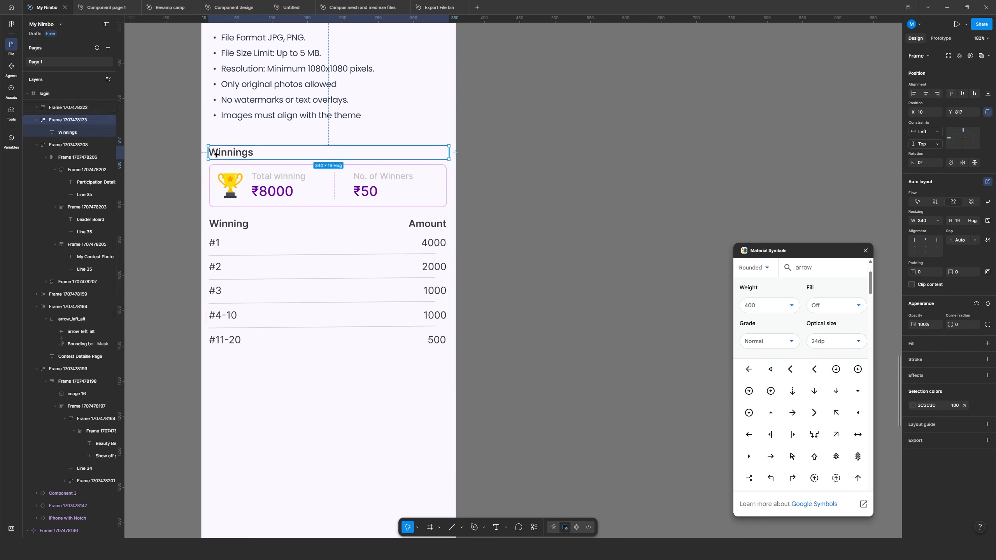
pyautogui.keyDown('shift'); pyautogui.click(232, 181); pyautogui.keyUp('shift')
pyautogui.hotkey('shift', 'a')
pyautogui.click(597, 264)
pyautogui.click(271, 246)
pyautogui.click(589, 251)
# - Examine the contest details screen's overall layout, including the page title, info card and Join contest button
pyautogui.scroll(-8, 588, 243)
pyautogui.click(474, 178)
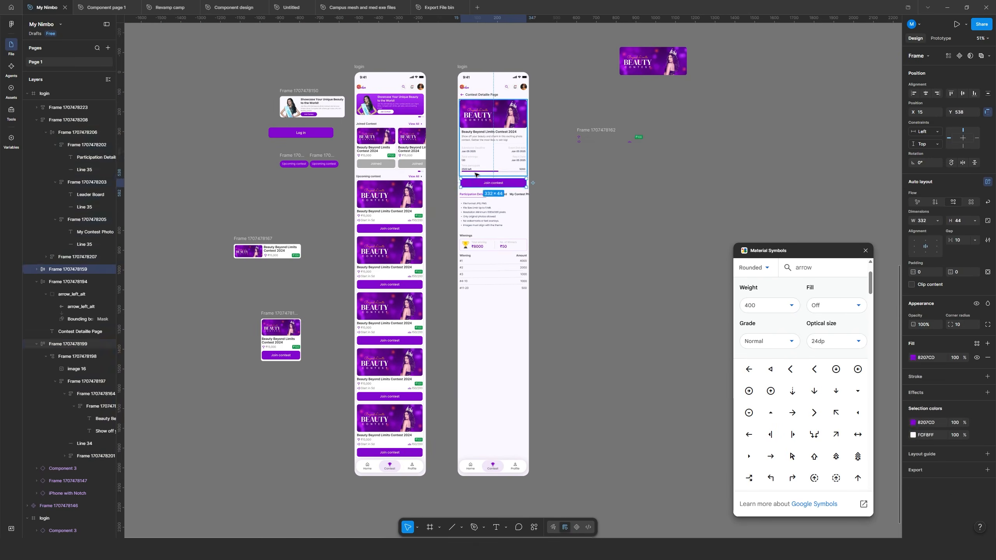
pyautogui.click(477, 163)
pyautogui.scroll(5, 510, 149)
pyautogui.click(615, 246)
pyautogui.doubleClick(485, 175)
pyautogui.scroll(5, 604, 149)
pyautogui.scroll(-5, 392, 274)
pyautogui.scroll(-8, 345, 338)
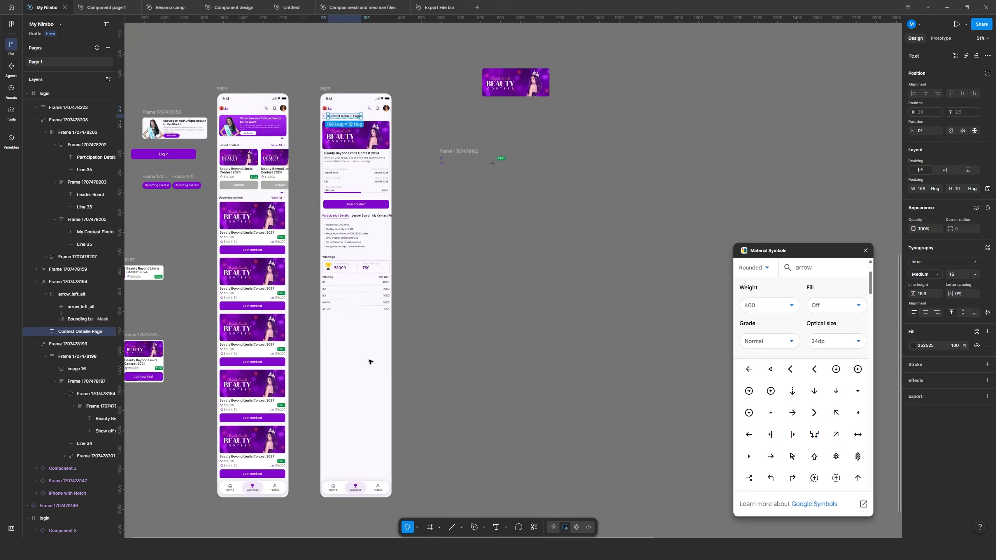
# - Place the navigation bar in its Home variant below the "#11-20" row and center it horizontally
pyautogui.click(367, 339)
pyautogui.moveTo(365, 337); pyautogui.dragTo(365, 333)
pyautogui.scroll(5, 346, 340)
pyautogui.click(953, 89)
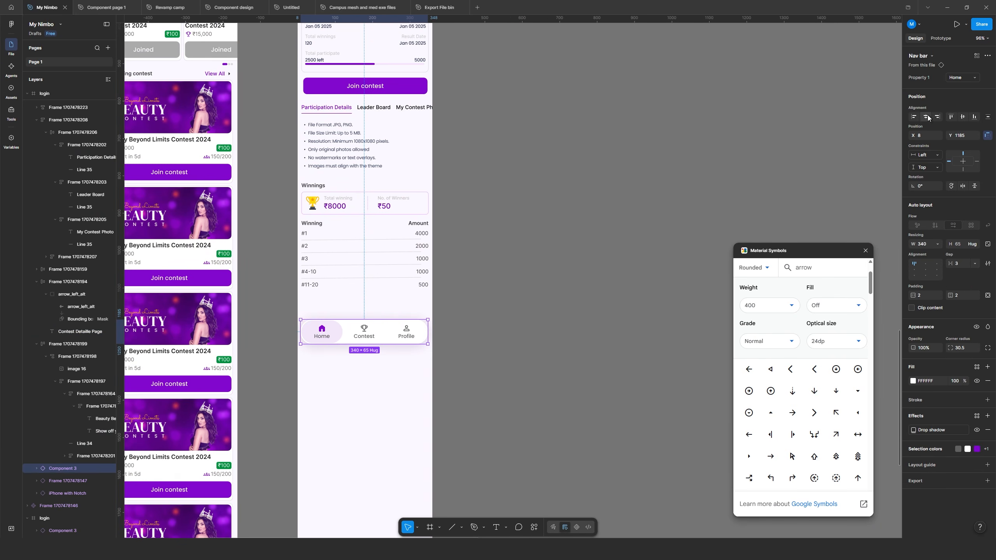
pyautogui.click(569, 272)
# - Shorten the contest details frame to end just below the navigation bar, with the bar closer to the "#11-20" row
pyautogui.scroll(-2, 362, 330)
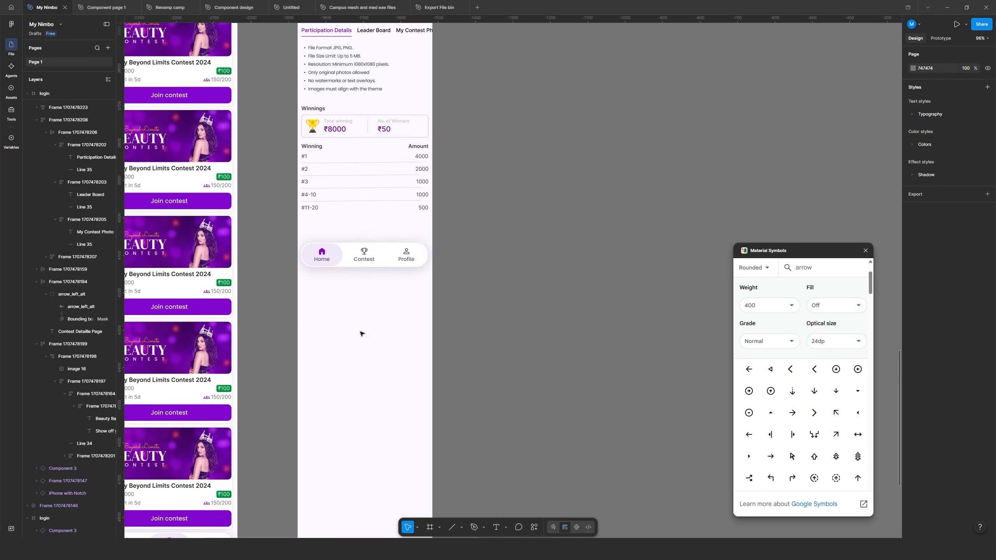
pyautogui.scroll(-5, 377, 325)
pyautogui.click(377, 349)
pyautogui.moveTo(379, 429); pyautogui.dragTo(377, 292)
pyautogui.hotkey('ctrl', 'z')
pyautogui.click(376, 398)
pyautogui.click(445, 234)
pyautogui.scroll(5, 377, 144)
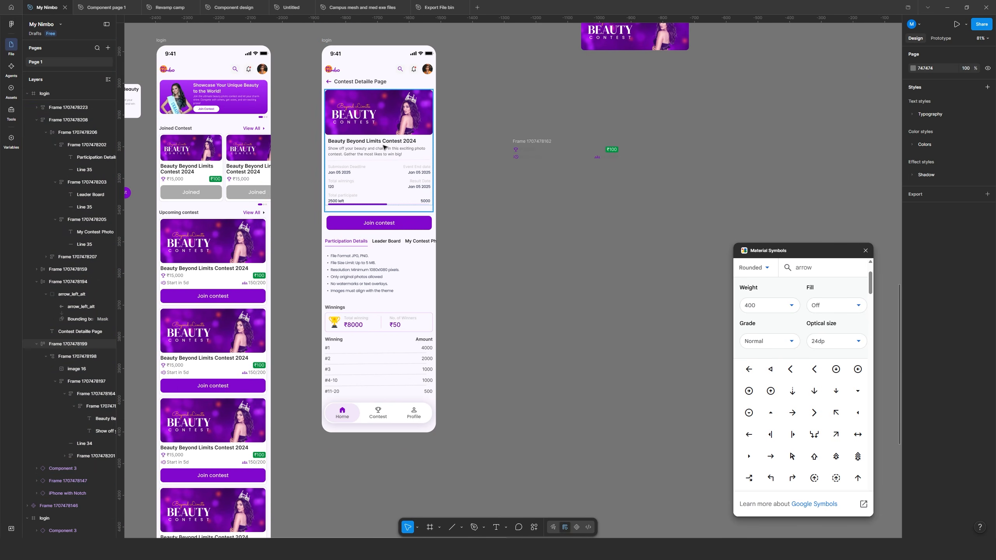